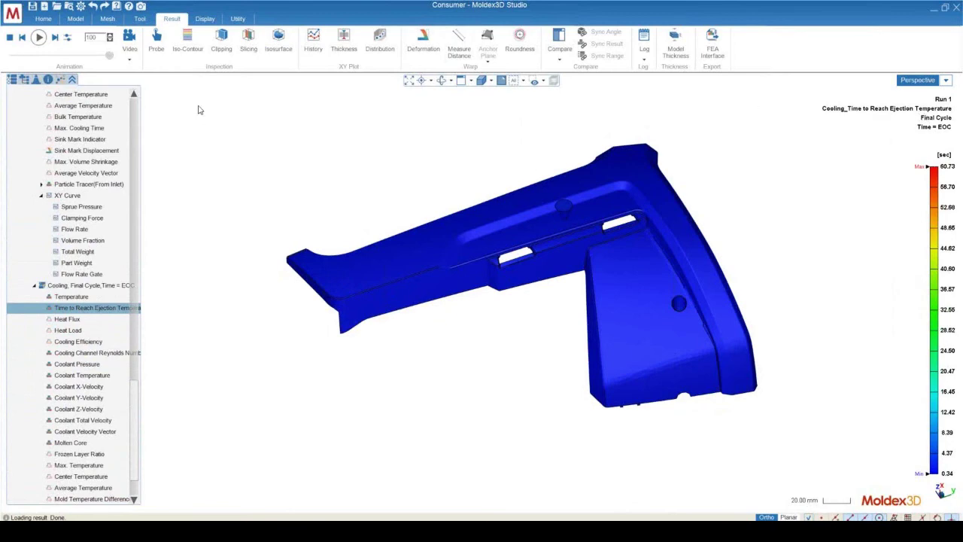
Check the eject temperature in the Process Wizard's cooling settings, then close the wizard.
click(108, 19)
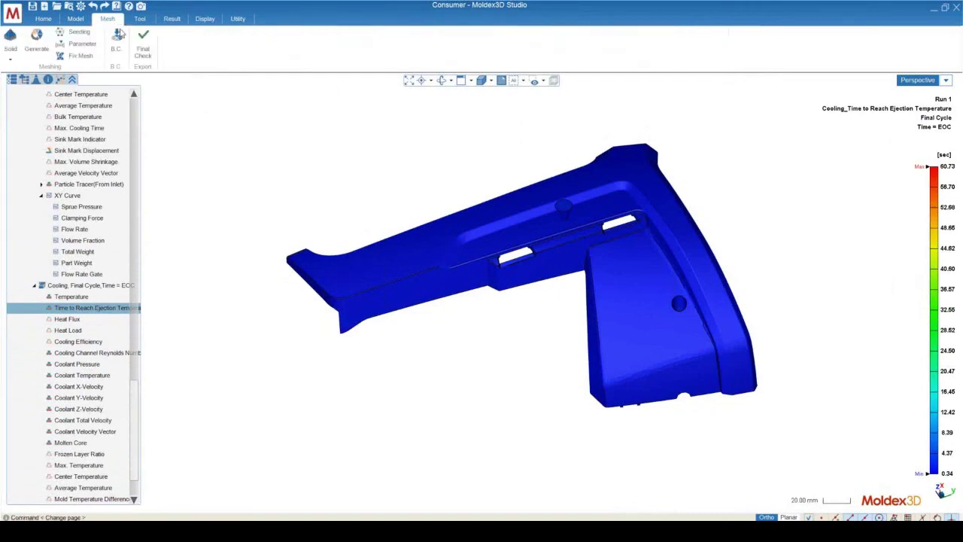
click(44, 19)
click(233, 34)
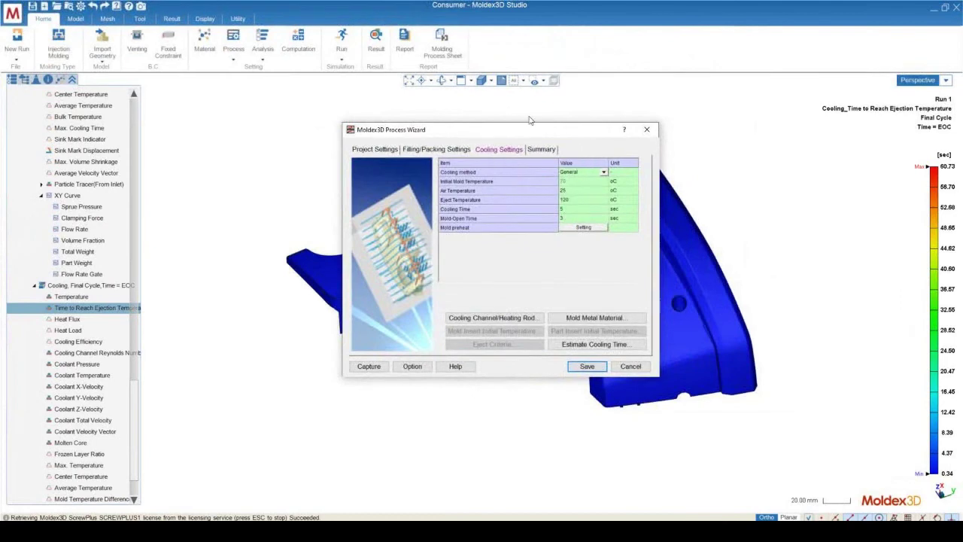
drag(519, 127, 501, 112)
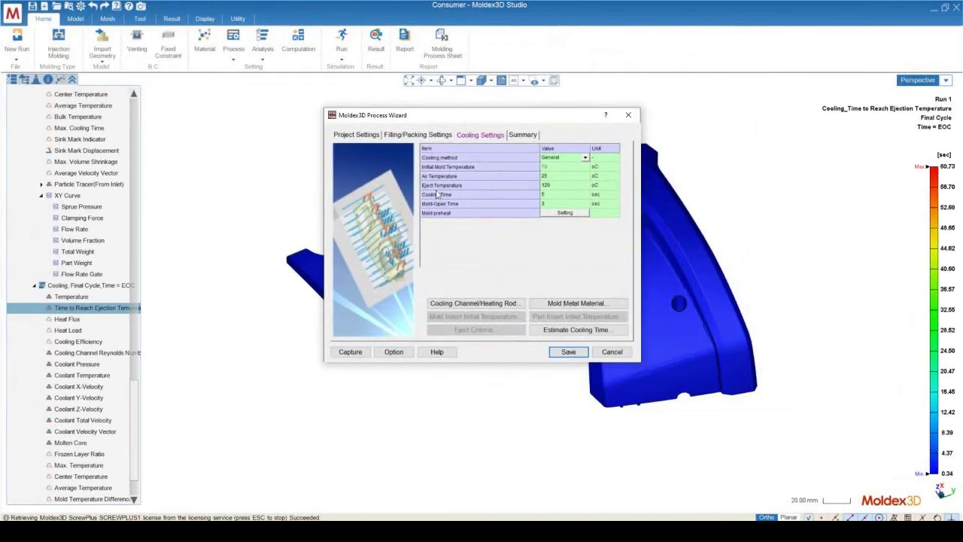
click(570, 186)
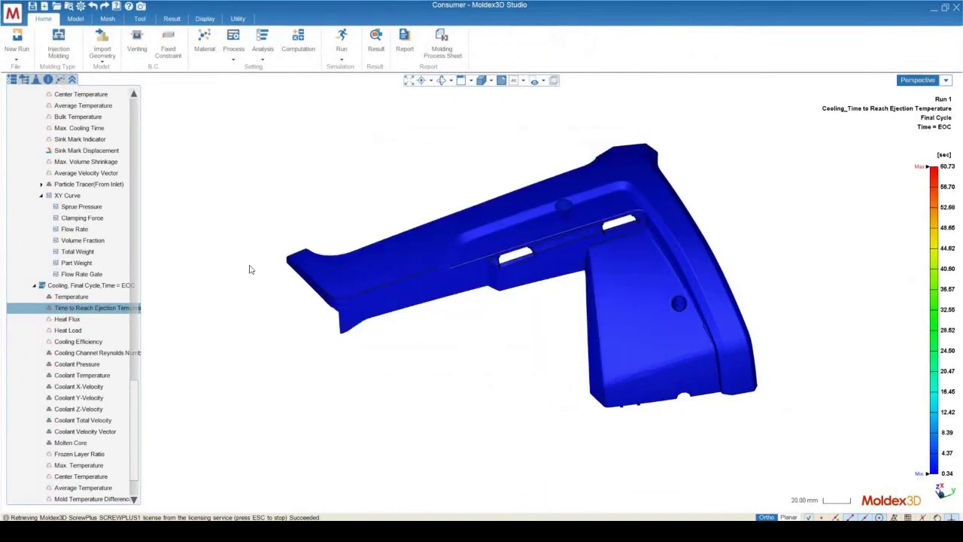
Display the Molten Core result of the packing stage at EOP.
scroll(58, 257, up, 6)
scroll(58, 258, up, 3)
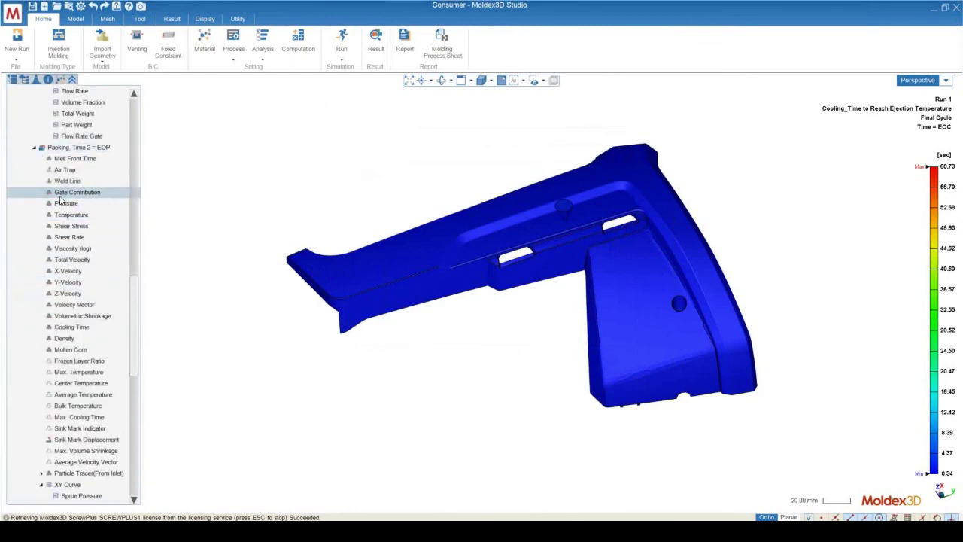
click(70, 349)
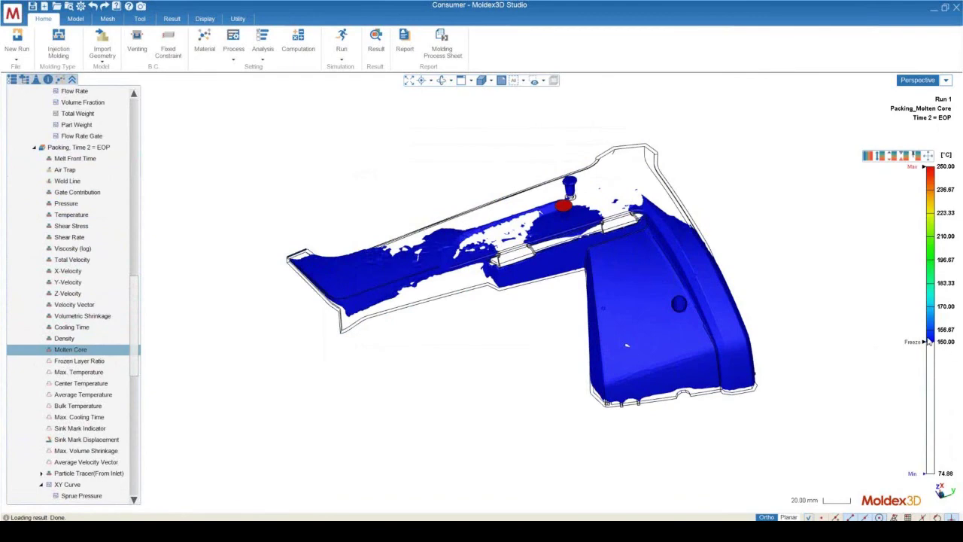
Display the cooling stage's Time to Reach Ejection Temperature result and check the part against the legend's maximum.
scroll(131, 303, down, 9)
click(76, 279)
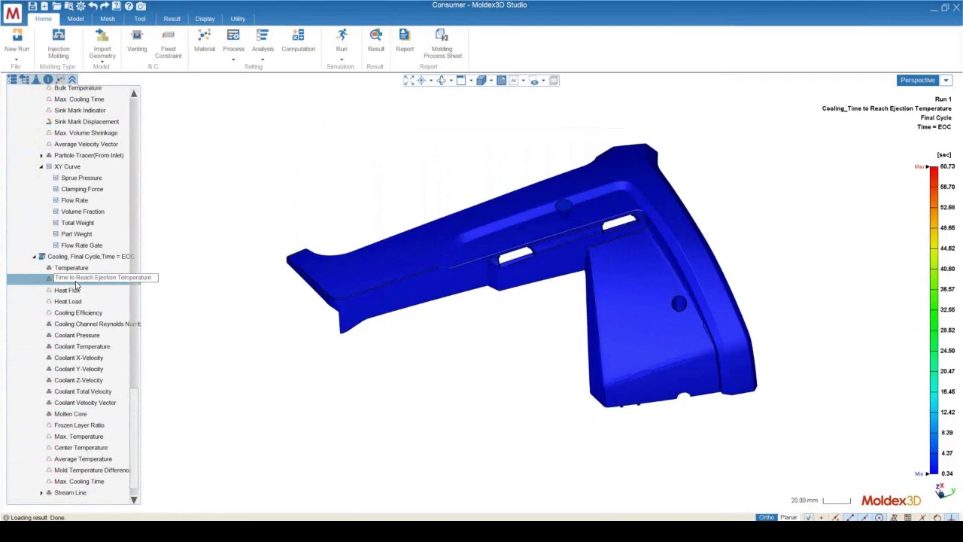
mouse_move(607, 359)
middle_down()
mouse_move(374, 219)
mouse_move(486, 213)
mouse_move(577, 327)
mouse_move(652, 333)
mouse_move(624, 241)
middle_up()
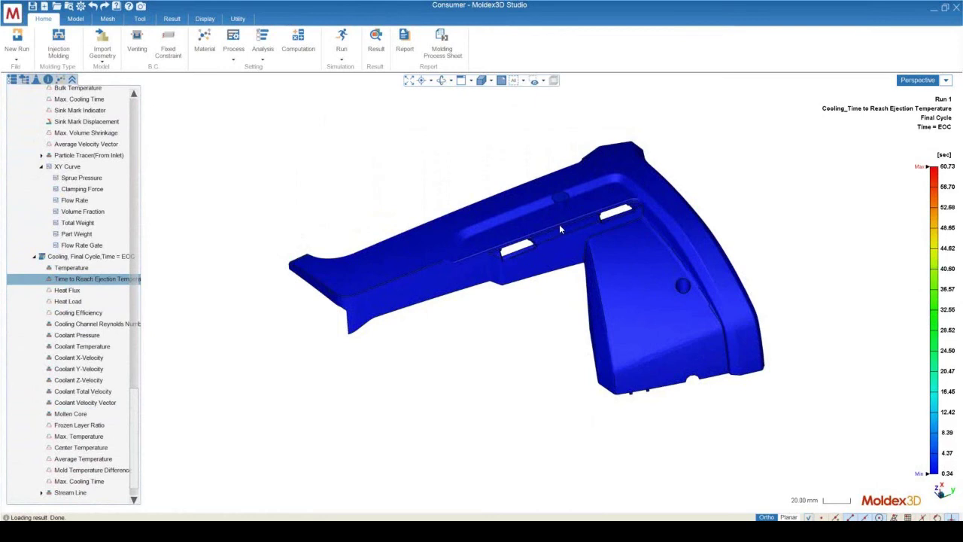
mouse_move(555, 223)
middle_down()
mouse_move(559, 318)
mouse_move(630, 318)
mouse_move(566, 313)
mouse_move(612, 286)
mouse_move(630, 293)
mouse_move(617, 286)
mouse_move(626, 184)
middle_up()
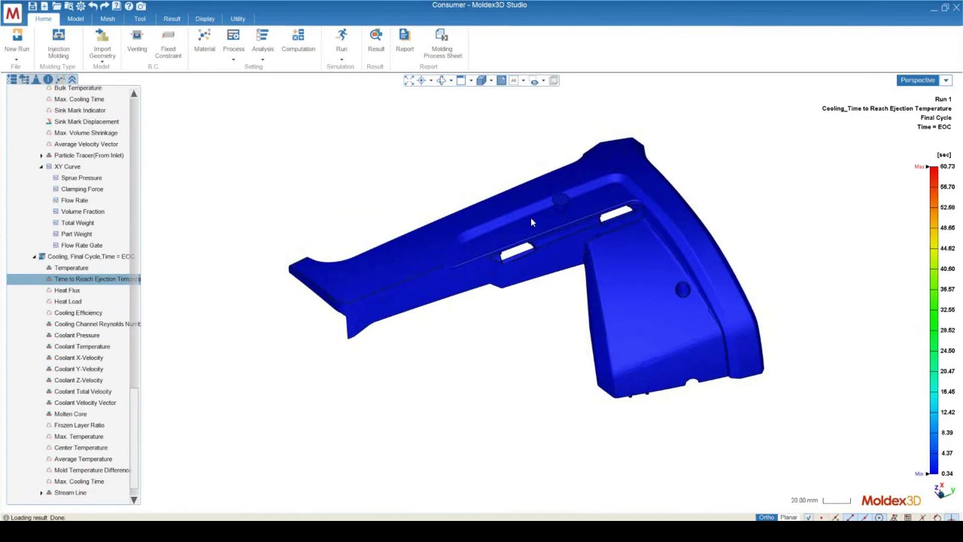
middle_drag(554, 270, 483, 292)
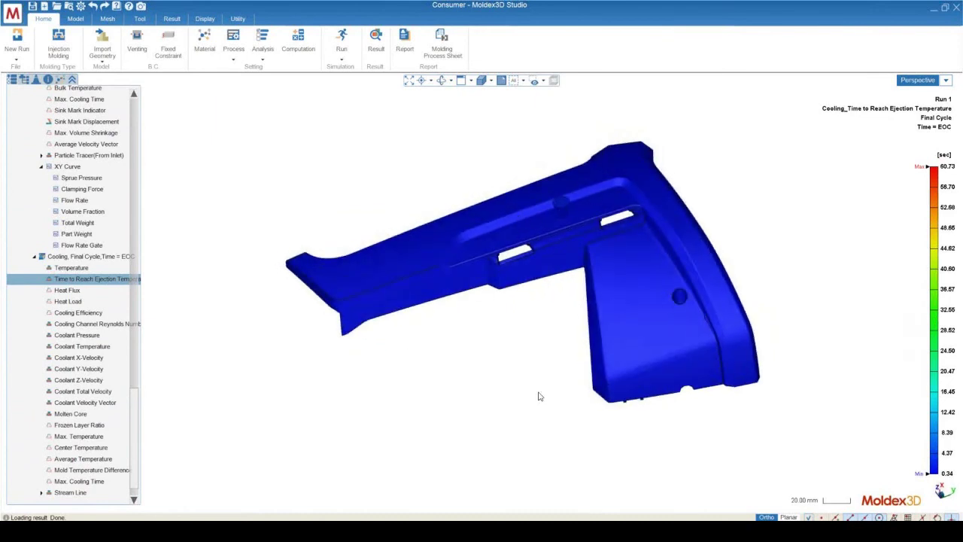
mouse_move(934, 168)
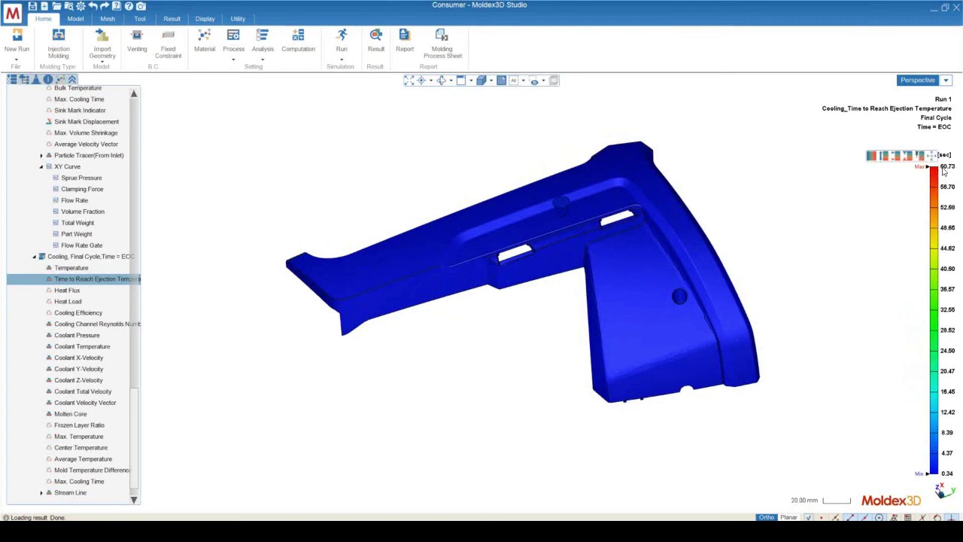
middle_drag(443, 270, 445, 273)
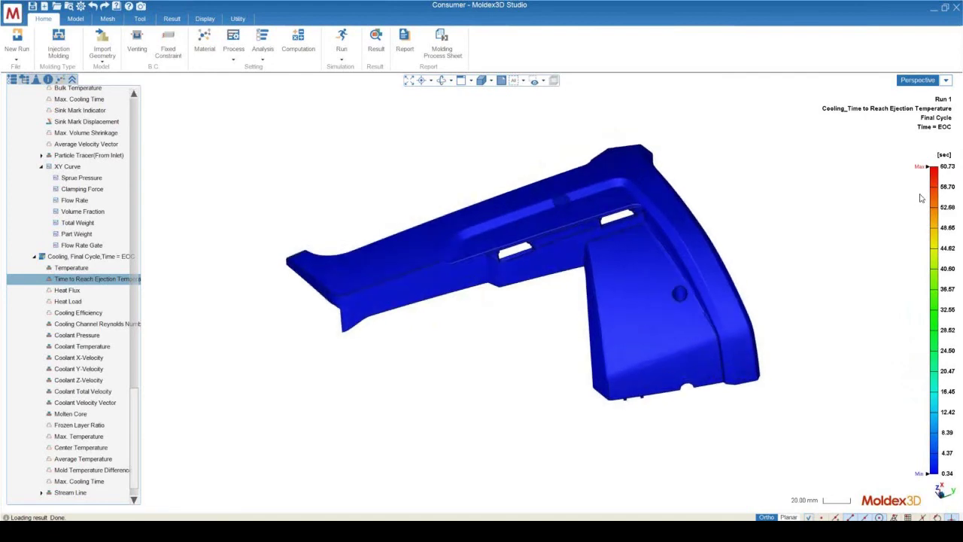
Examine the bosses and ribs on the part's underside and the gate on its outer face for slow-cooling areas.
mouse_move(693, 246)
middle_down()
mouse_move(715, 218)
mouse_move(595, 107)
mouse_move(673, 204)
mouse_move(920, 133)
mouse_move(378, 200)
middle_up()
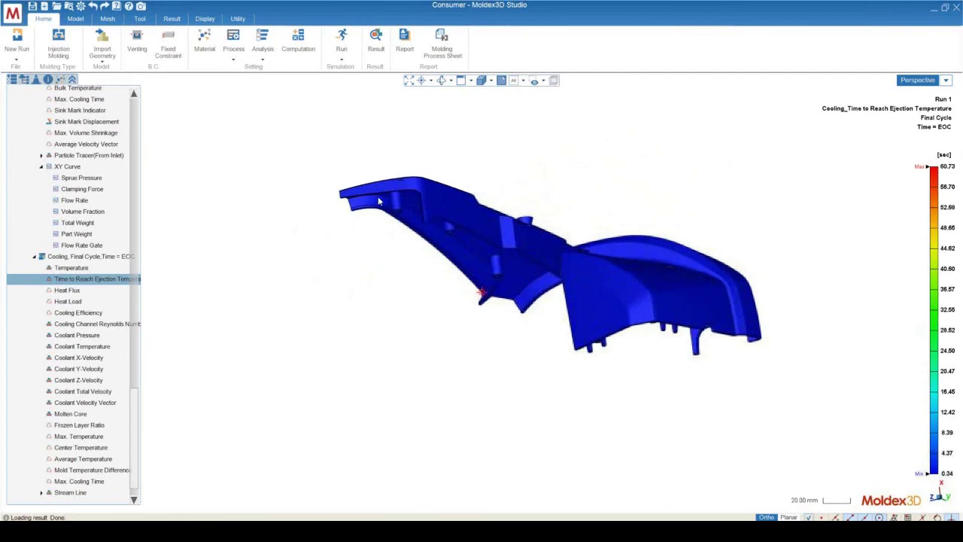
scroll(398, 222, up, 6)
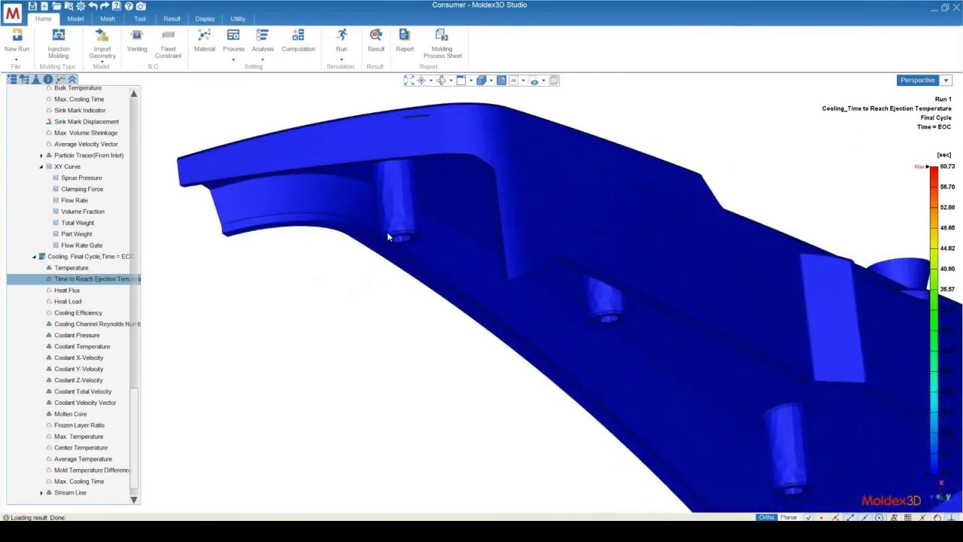
scroll(387, 237, down, 5)
middle_drag(688, 293, 649, 192)
scroll(648, 192, up, 5)
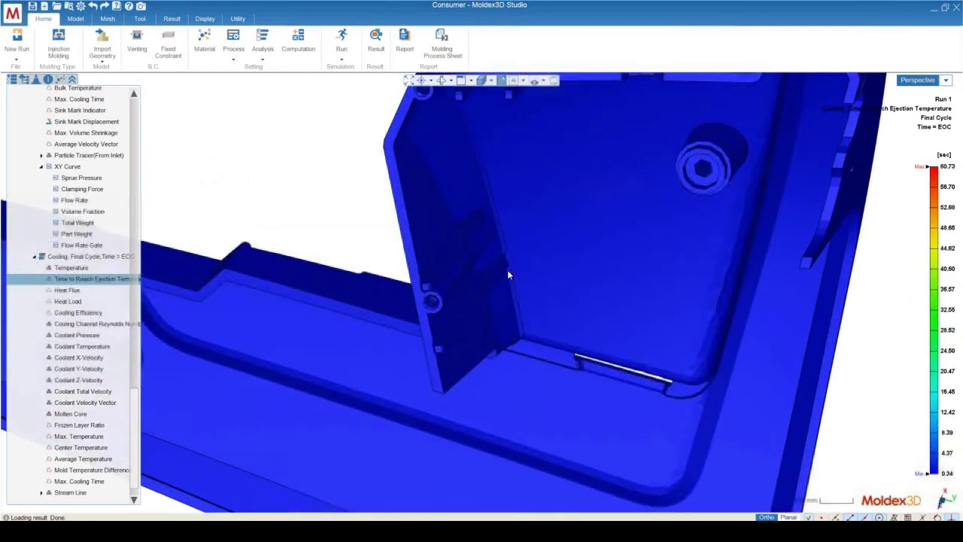
scroll(507, 270, down, 5)
middle_drag(571, 353, 493, 245)
scroll(472, 192, up, 5)
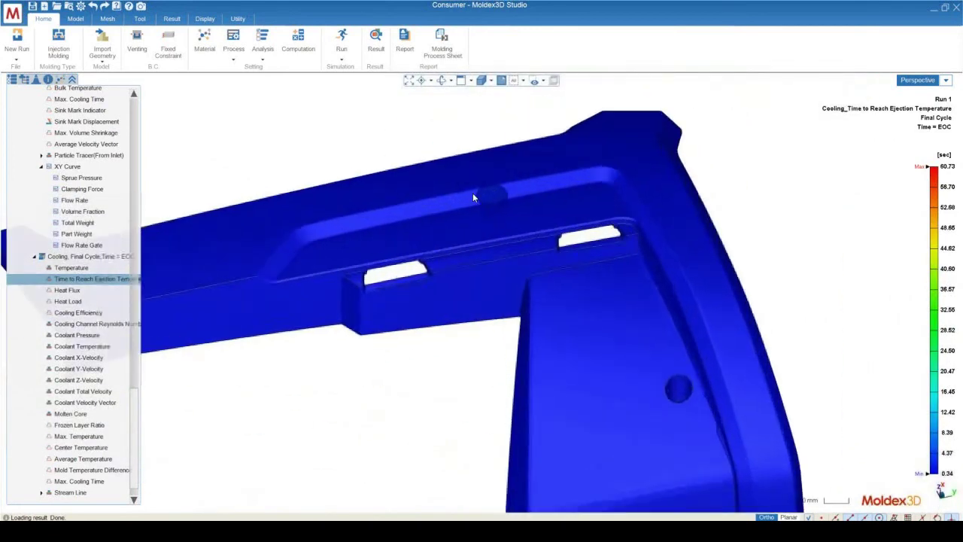
scroll(473, 197, up, 3)
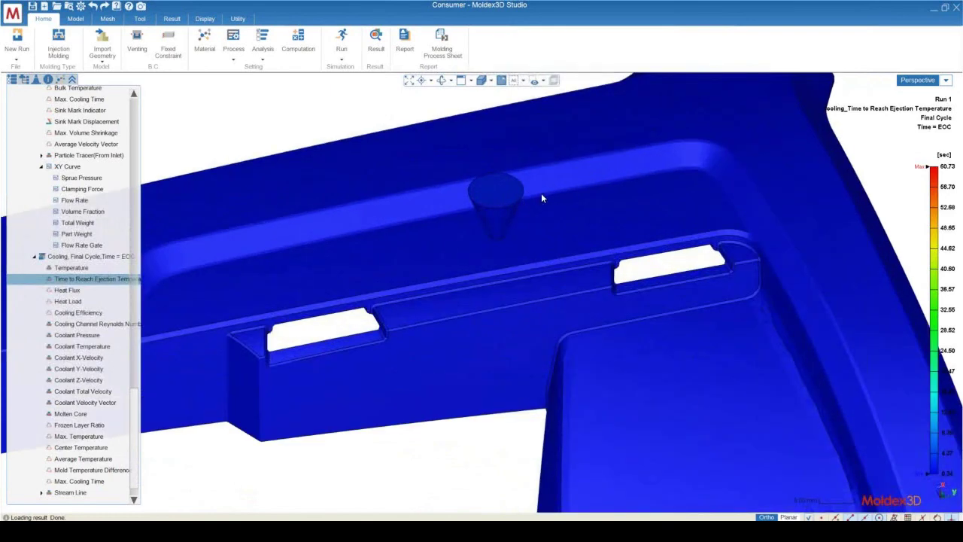
scroll(541, 197, down, 6)
mouse_move(599, 203)
middle_down()
mouse_move(537, 252)
mouse_move(574, 202)
mouse_move(561, 248)
mouse_move(583, 191)
middle_up()
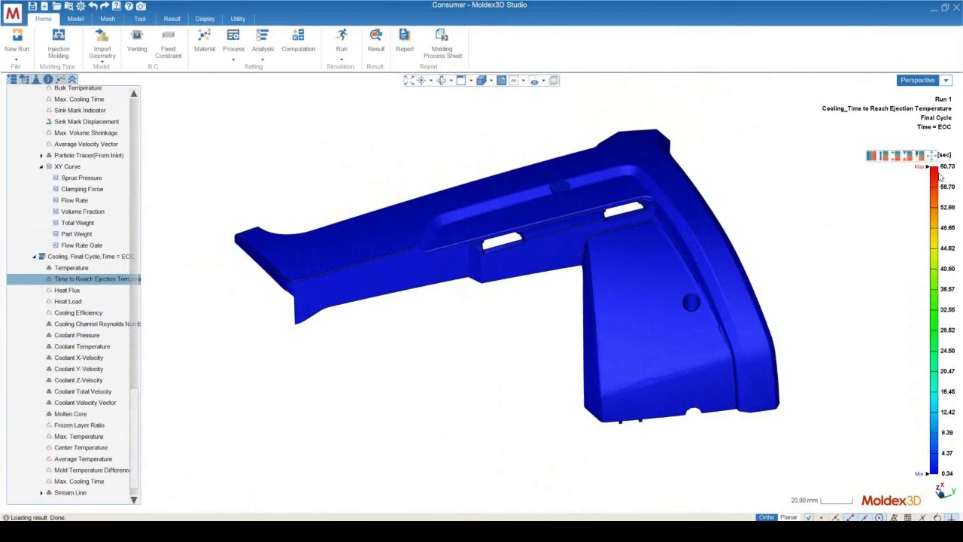
mouse_move(583, 279)
middle_down()
mouse_move(426, 244)
mouse_move(509, 376)
mouse_move(550, 379)
mouse_move(520, 312)
mouse_move(640, 247)
mouse_move(644, 306)
mouse_move(540, 220)
middle_up()
mouse_move(637, 259)
middle_down()
mouse_move(517, 215)
mouse_move(604, 230)
mouse_move(550, 351)
mouse_move(472, 285)
mouse_move(550, 398)
mouse_move(514, 243)
mouse_move(503, 280)
mouse_move(523, 289)
mouse_move(641, 236)
mouse_move(641, 337)
mouse_move(581, 314)
mouse_move(537, 254)
mouse_move(590, 301)
middle_up()
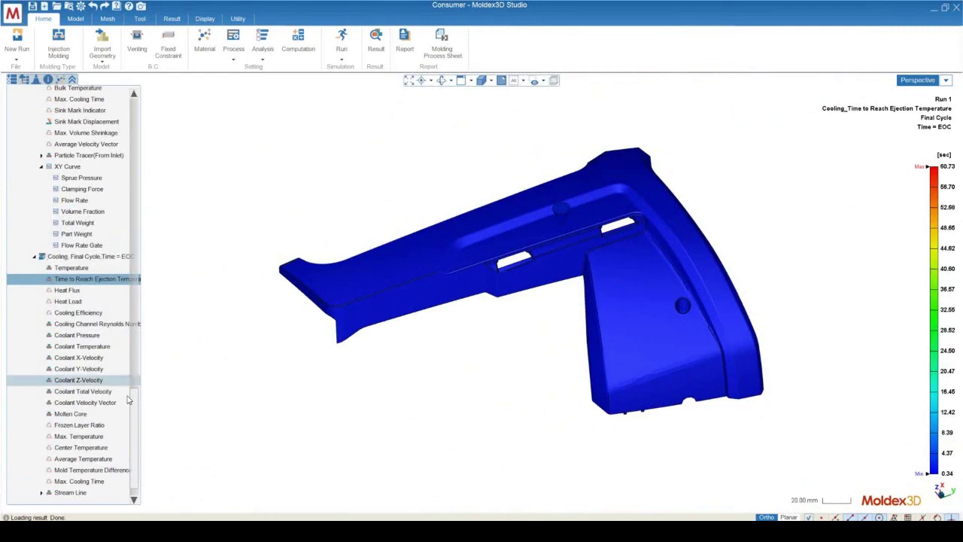
scroll(128, 376, down, 1)
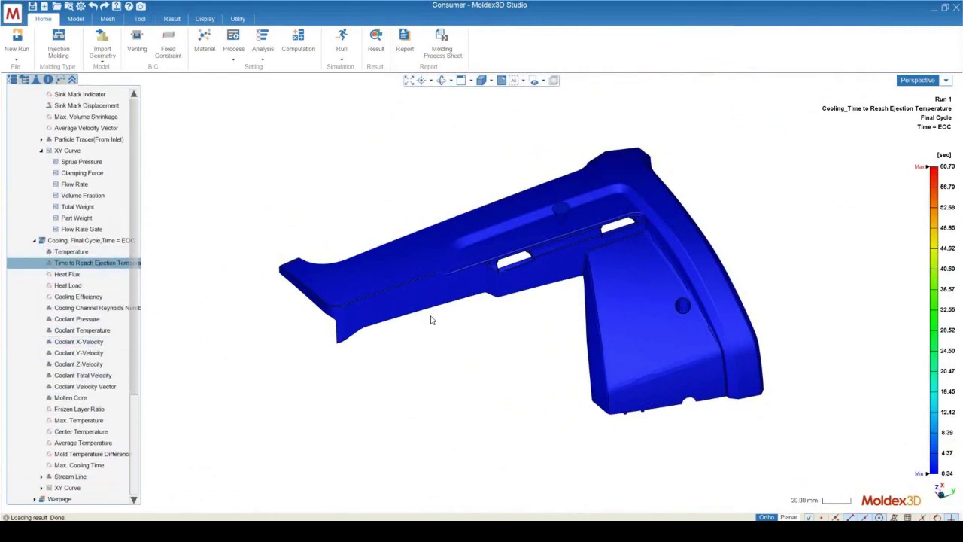
mouse_move(750, 415)
middle_down()
mouse_move(390, 310)
mouse_move(763, 344)
mouse_move(830, 389)
mouse_move(815, 409)
mouse_move(799, 356)
mouse_move(710, 329)
mouse_move(800, 342)
mouse_move(737, 313)
middle_up()
mouse_move(551, 209)
middle_down()
mouse_move(565, 200)
mouse_move(453, 220)
mouse_move(474, 278)
mouse_move(438, 239)
middle_up()
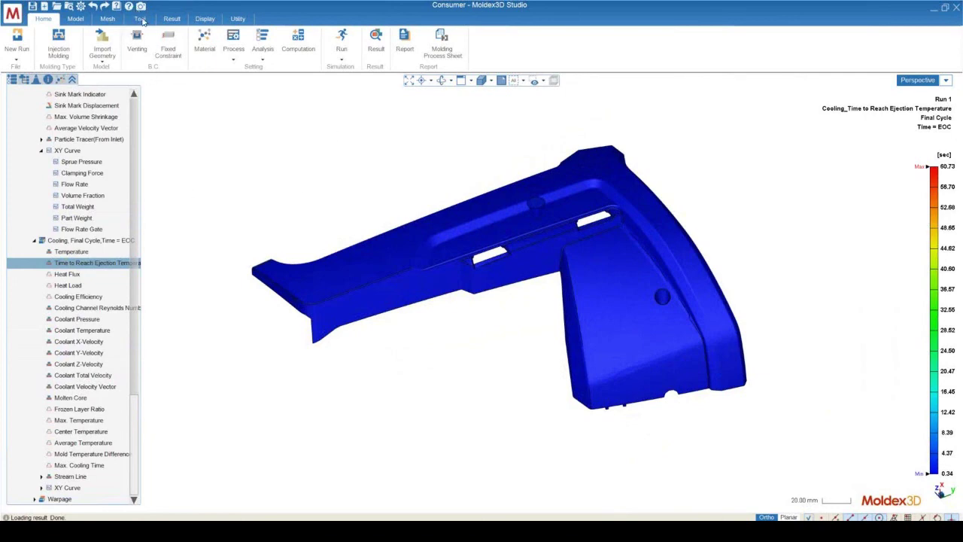
Show the Time to Reach Ejection Temperature result as an isosurface.
click(173, 19)
scroll(73, 291, up, 6)
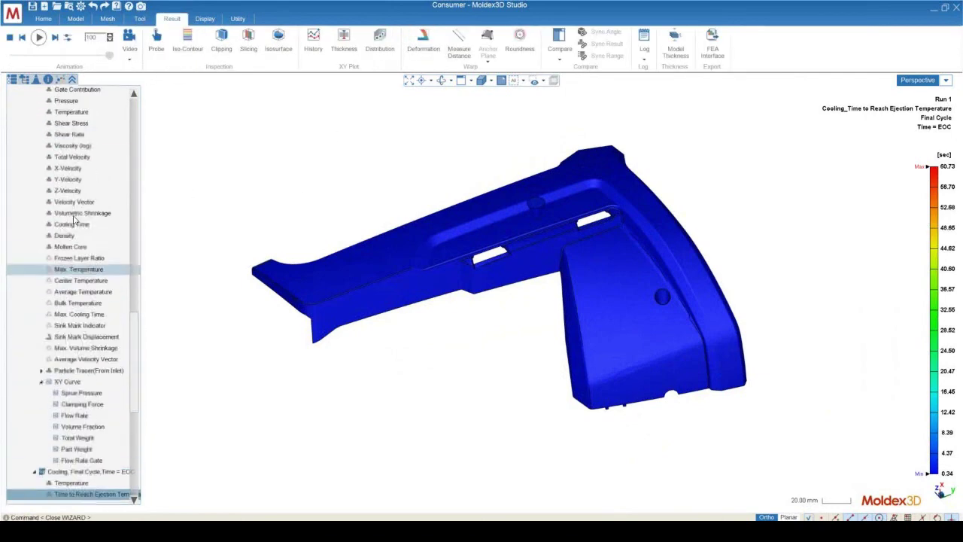
drag(133, 346, 134, 245)
scroll(150, 398, down, 3)
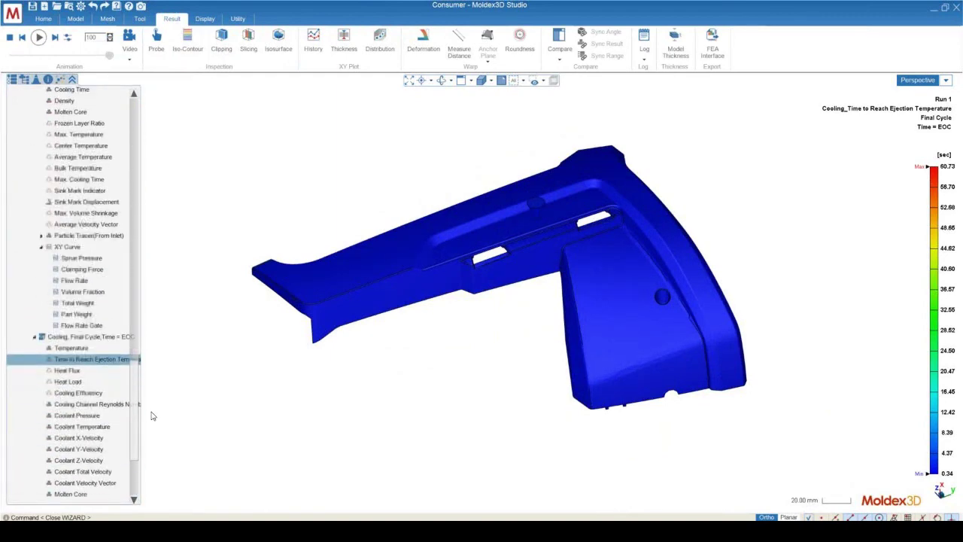
click(278, 46)
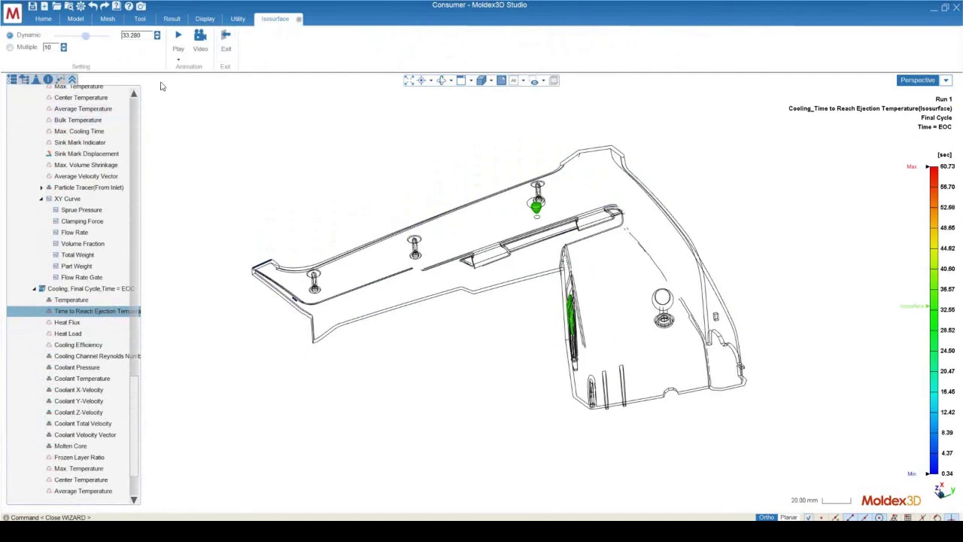
Examine where the 33.28 s isosurface lies, around the gate and the side wall's boss.
mouse_move(480, 259)
middle_down()
mouse_move(636, 276)
mouse_move(587, 279)
mouse_move(519, 267)
middle_up()
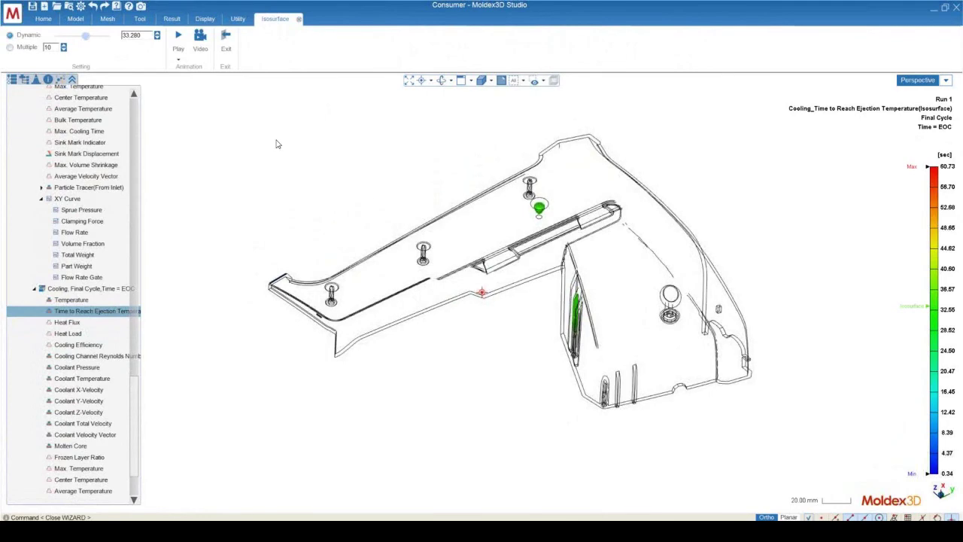
scroll(532, 284, up, 5)
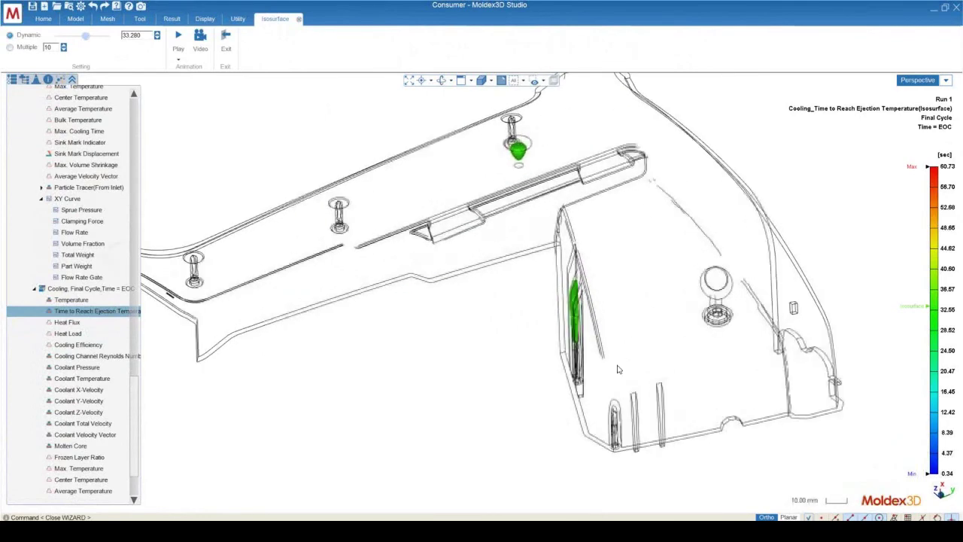
scroll(688, 325, down, 3)
middle_drag(566, 334, 606, 297)
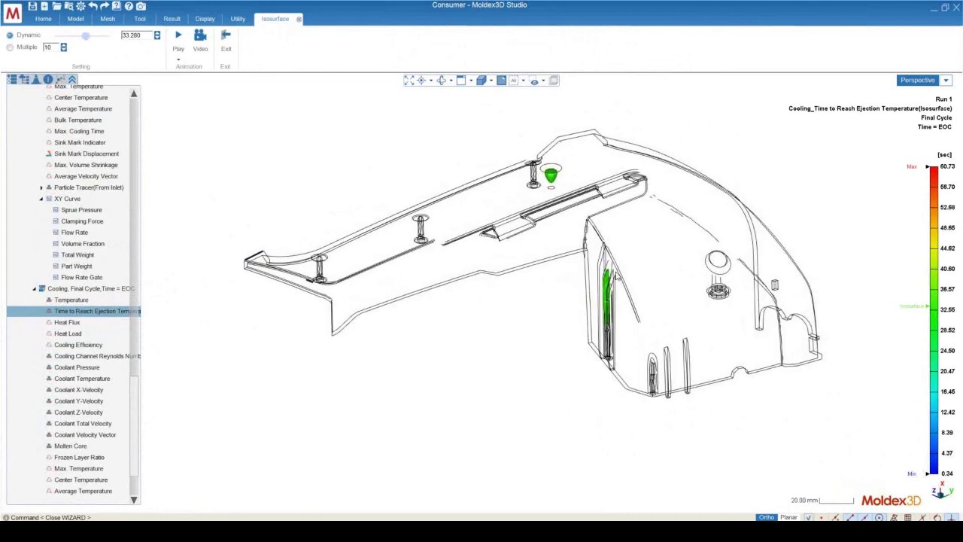
scroll(606, 297, up, 5)
scroll(486, 340, down, 5)
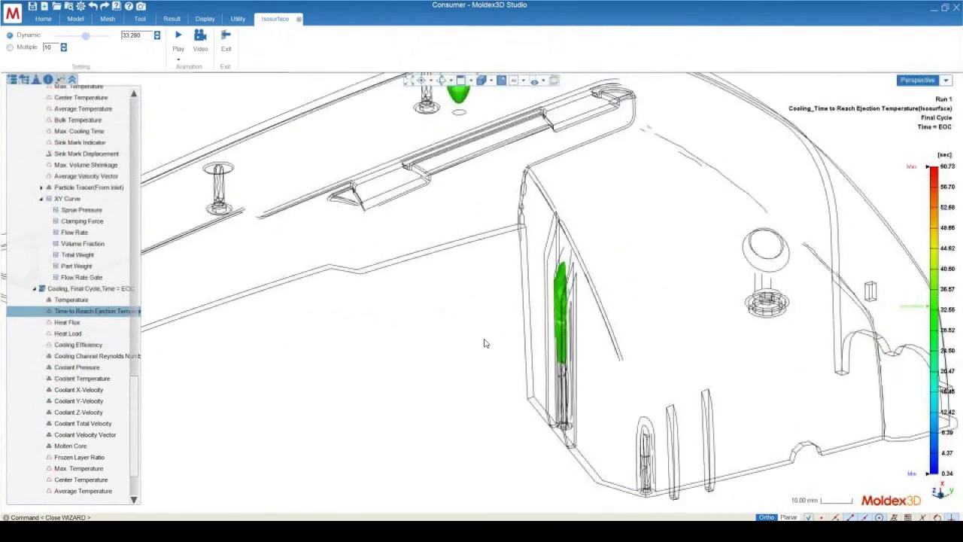
middle_drag(543, 354, 456, 351)
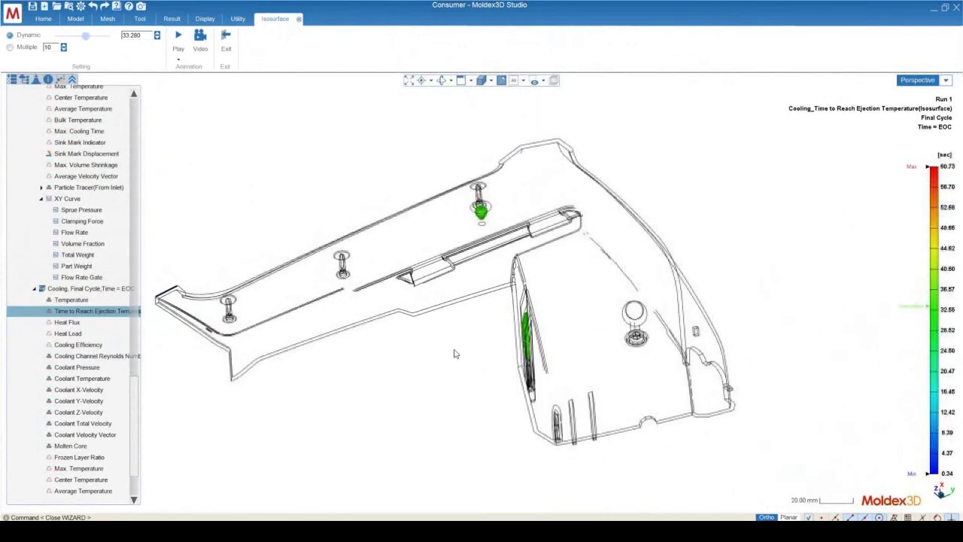
Raise the dynamic isosurface value to about 44.26 s and inspect the gate and side wall boss.
drag(86, 39, 96, 45)
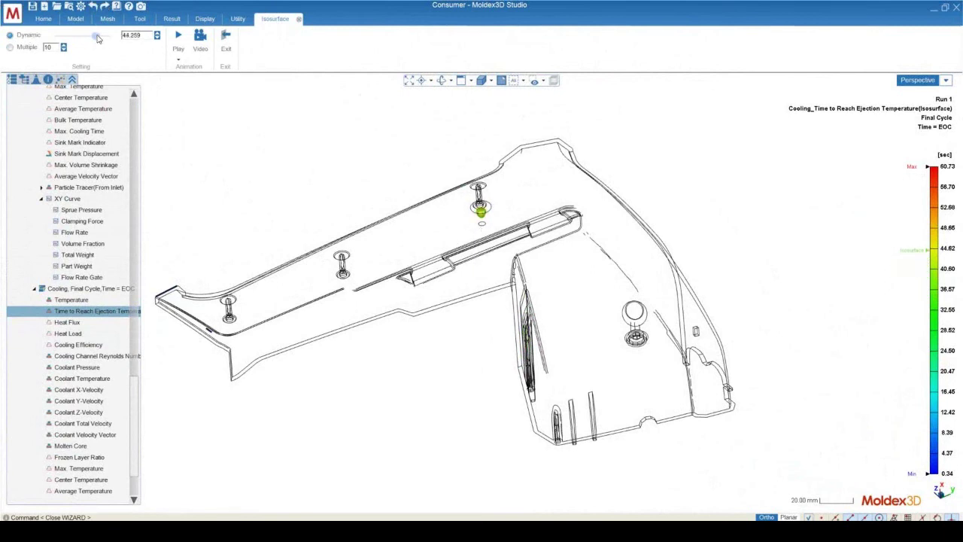
scroll(484, 220, up, 7)
scroll(520, 205, down, 3)
right_drag(572, 263, 597, 272)
mouse_move(597, 272)
middle_down()
mouse_move(828, 258)
mouse_move(534, 264)
mouse_move(602, 266)
middle_up()
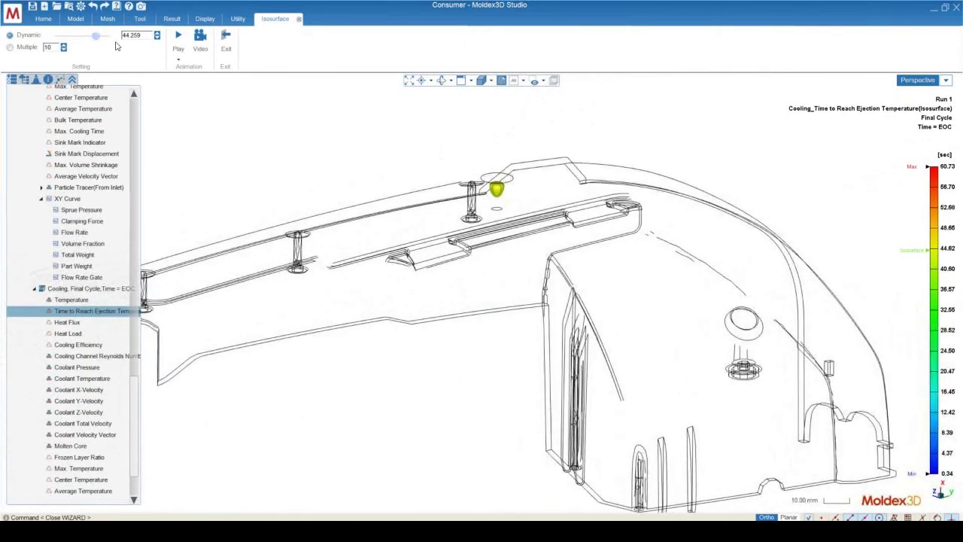
Fine-tune the dynamic isosurface value to about 43.65 s and examine the slow-cooling region at the gate up close.
drag(97, 35, 96, 37)
scroll(573, 163, down, 2)
mouse_move(607, 228)
middle_down()
mouse_move(497, 235)
mouse_move(645, 226)
middle_up()
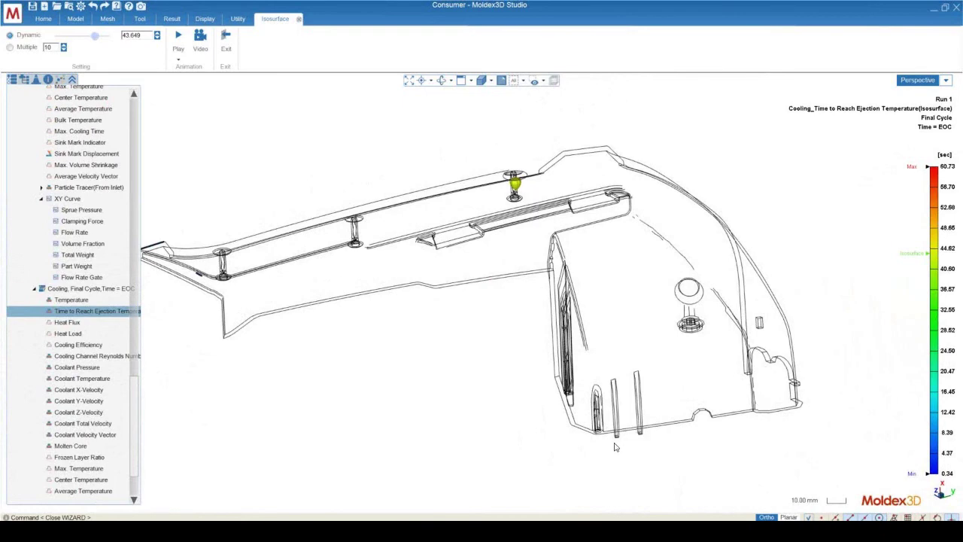
scroll(572, 332, down, 2)
mouse_move(572, 332)
middle_down()
mouse_move(494, 337)
mouse_move(556, 316)
middle_up()
scroll(535, 211, up, 5)
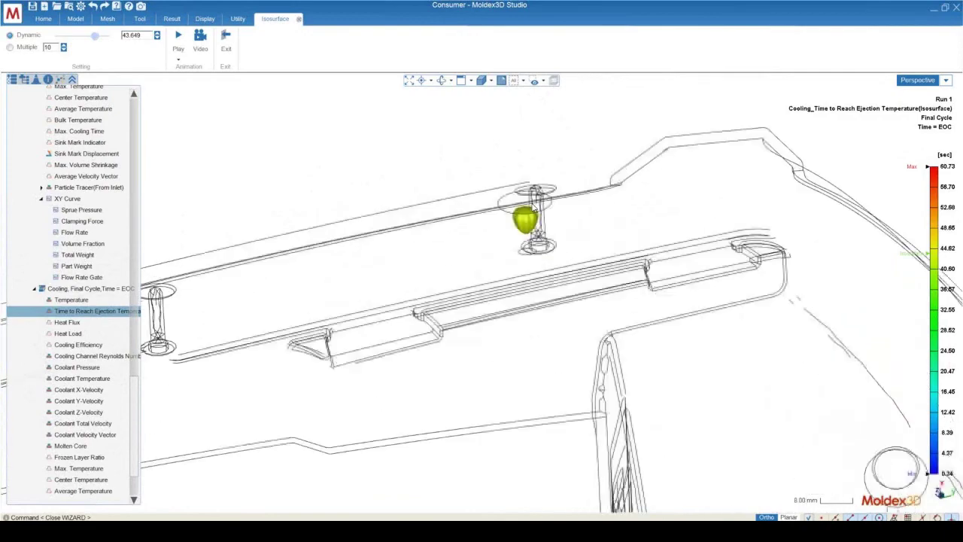
middle_drag(578, 251, 443, 145)
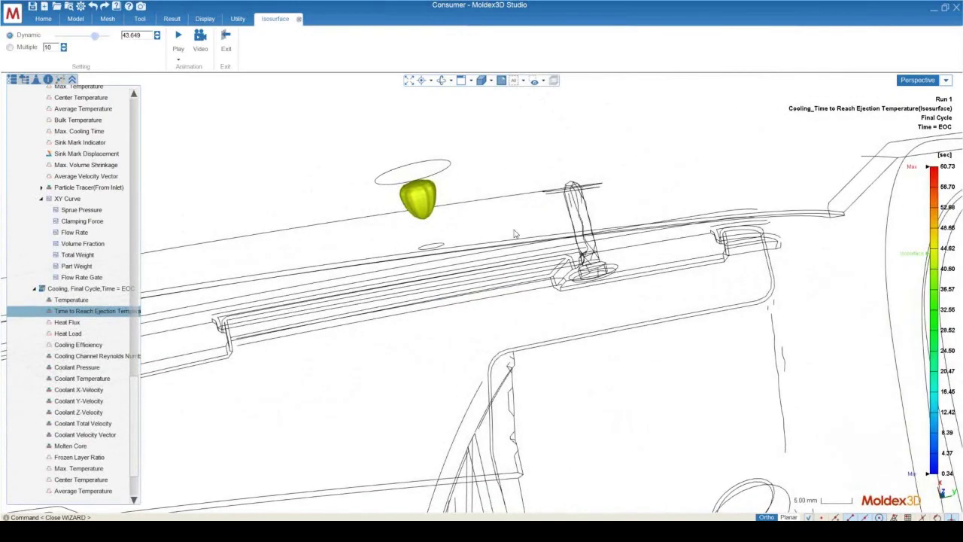
scroll(516, 232, down, 4)
mouse_move(411, 188)
middle_down()
mouse_move(404, 219)
mouse_move(372, 231)
mouse_move(460, 336)
mouse_move(464, 327)
mouse_move(459, 339)
middle_up()
mouse_move(939, 173)
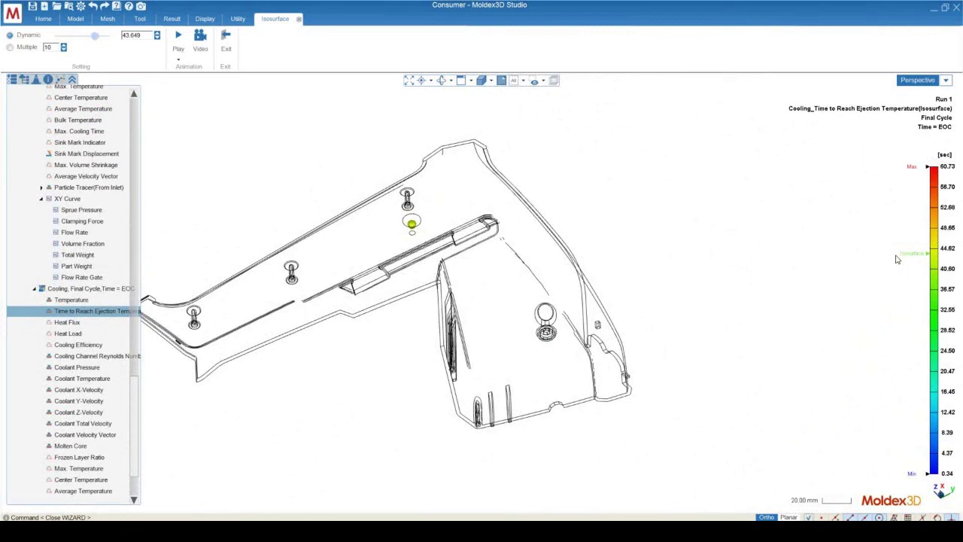
Examine the 43.65 s isosurface at the gate in relation to the whole part from several viewing angles.
middle_drag(655, 263, 654, 292)
scroll(654, 295, up, 4)
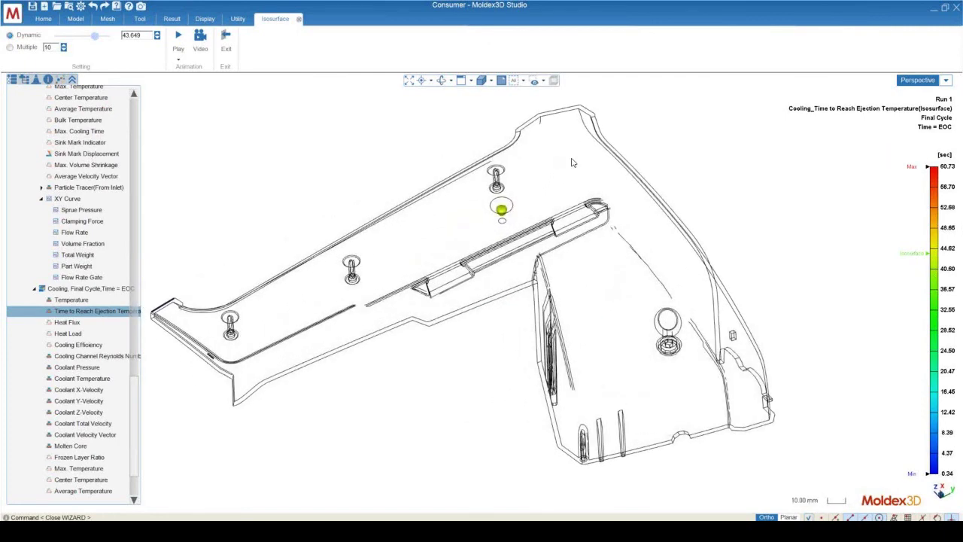
scroll(527, 192, up, 2)
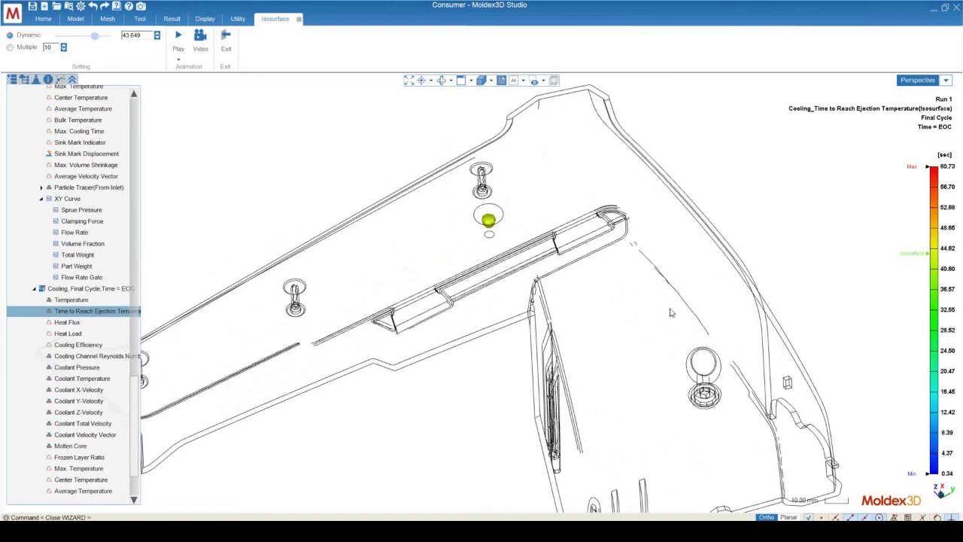
scroll(527, 279, down, 4)
middle_drag(523, 277, 528, 277)
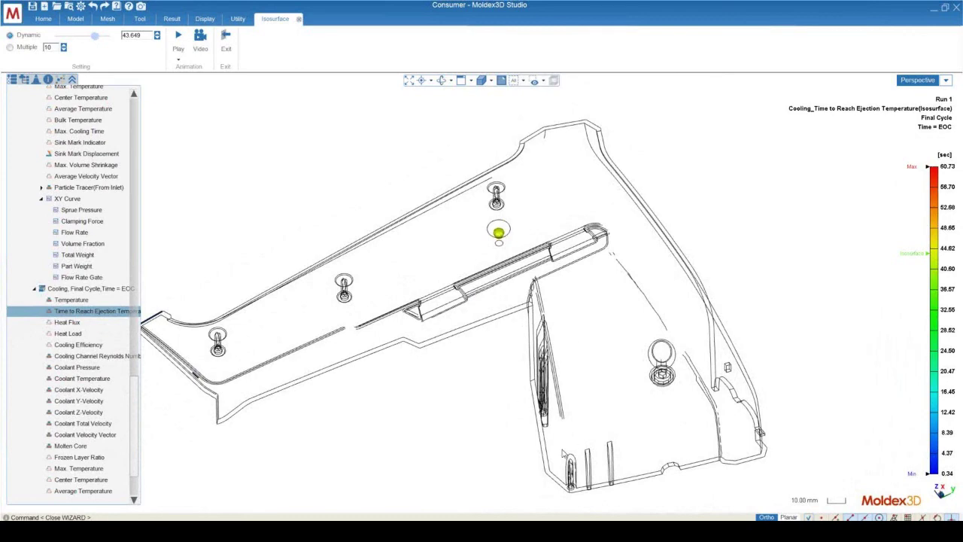
mouse_move(590, 403)
middle_down()
mouse_move(493, 399)
mouse_move(504, 409)
middle_up()
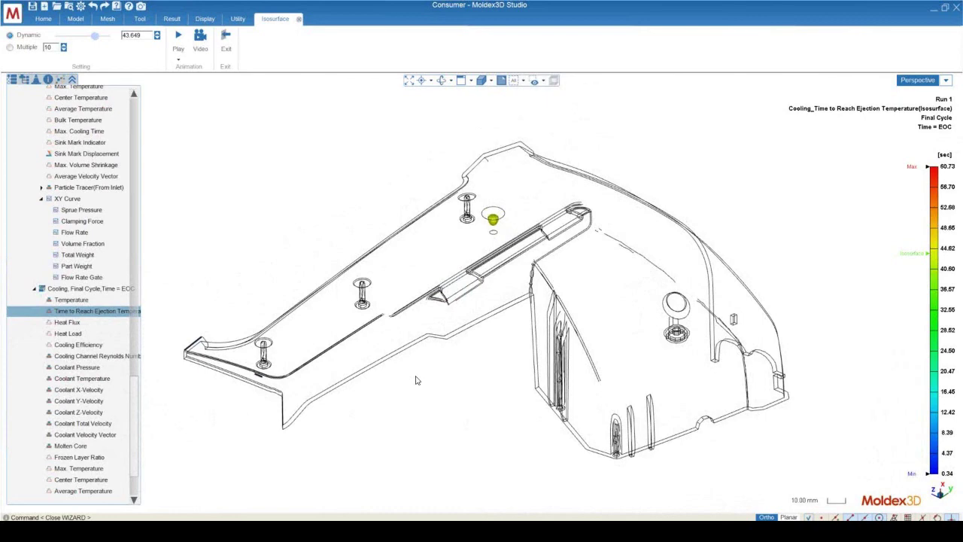
middle_drag(572, 353, 478, 311)
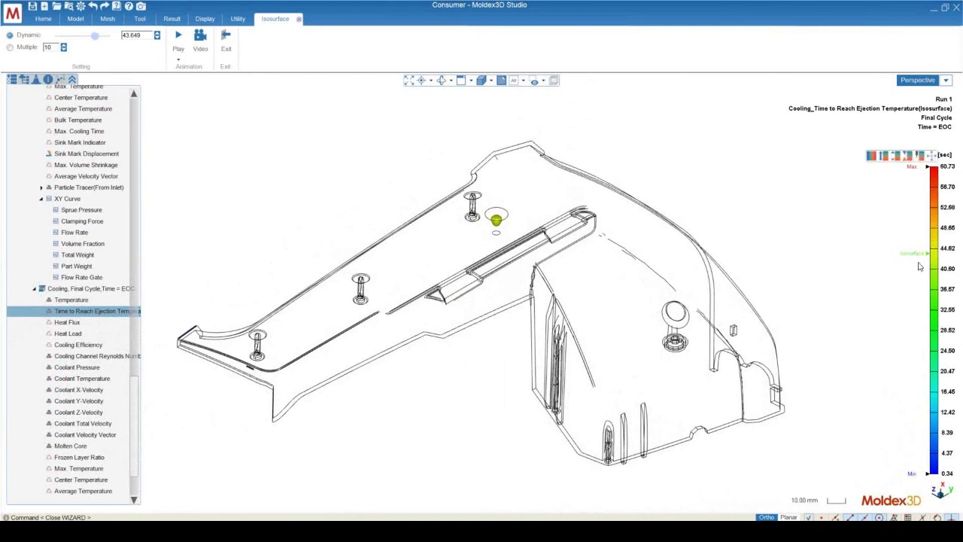
Lower the dynamic isosurface value to about 16.81 s and inspect the slow-cooling region inside the side wall.
drag(140, 36, 116, 39)
click(146, 36)
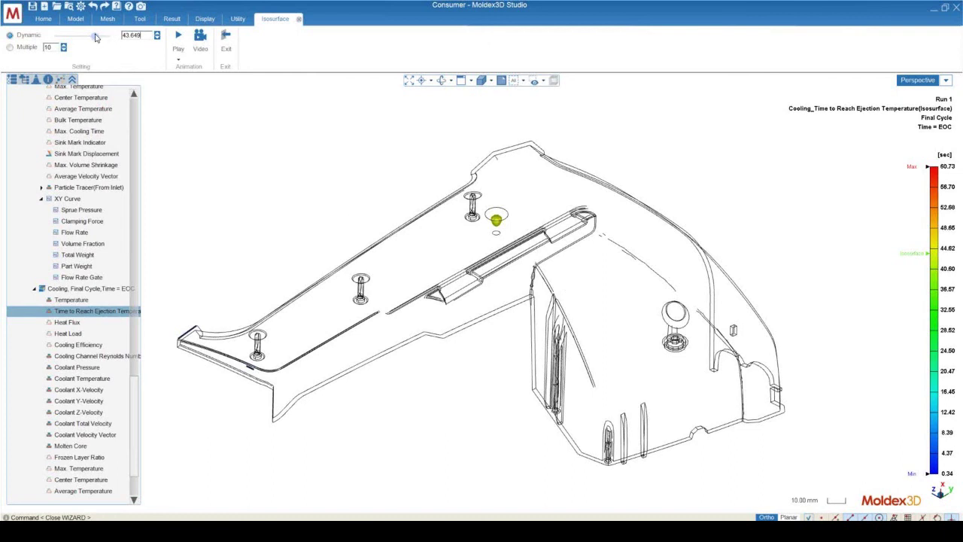
drag(94, 38, 71, 35)
scroll(579, 439, up, 5)
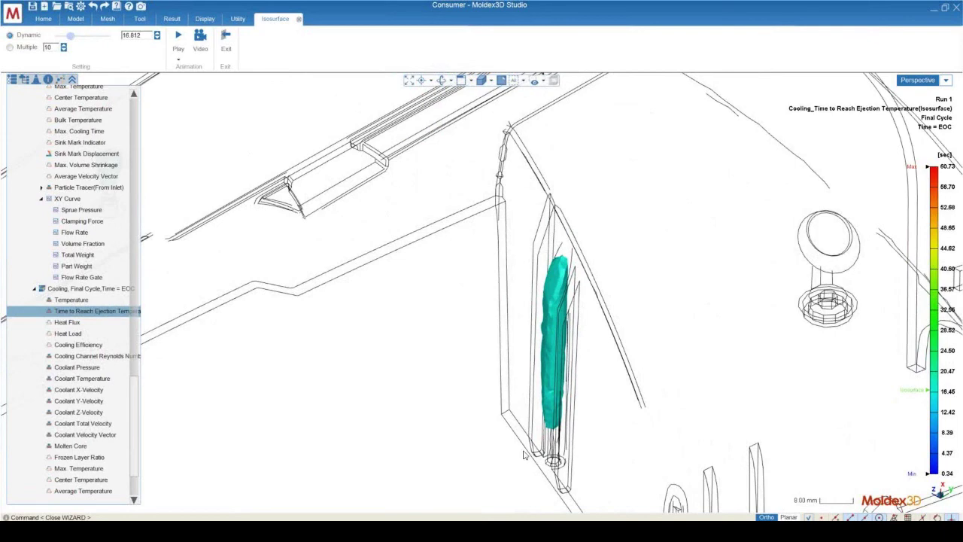
scroll(631, 316, down, 2)
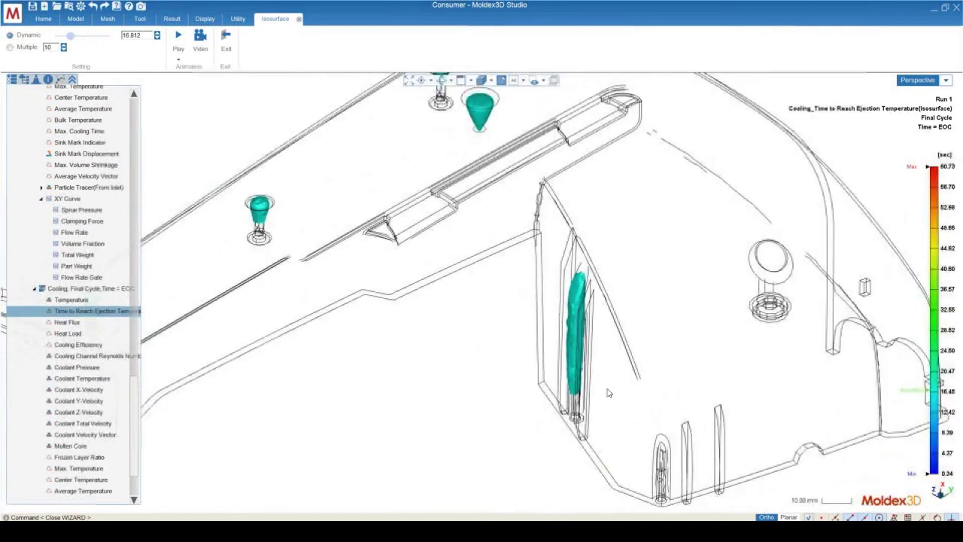
scroll(651, 364, down, 6)
Examine the 16.81 s isosurface at the bosses along the long arm and compare them with the gate and side wall.
middle_drag(650, 364, 444, 380)
scroll(338, 358, up, 6)
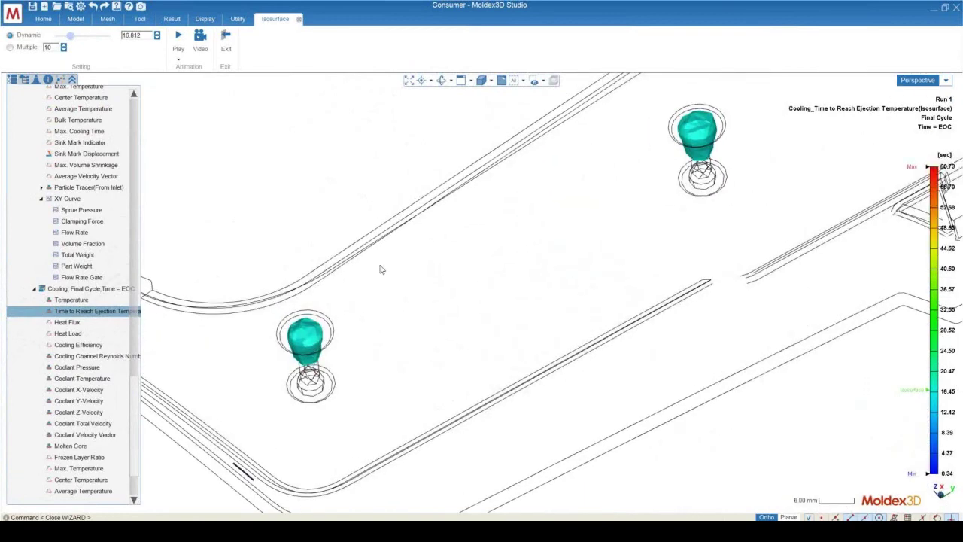
scroll(333, 348, down, 3)
middle_drag(287, 318, 366, 321)
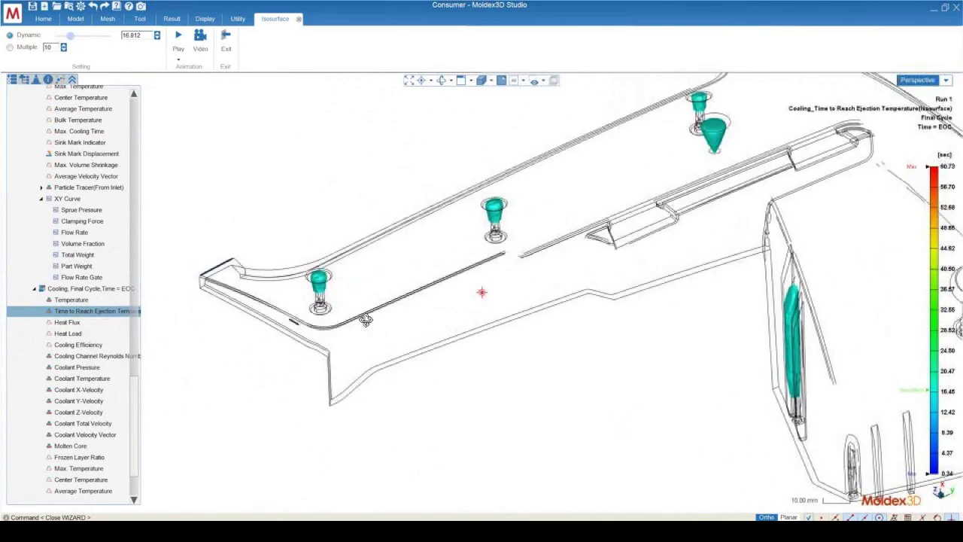
scroll(331, 321, up, 2)
mouse_move(935, 395)
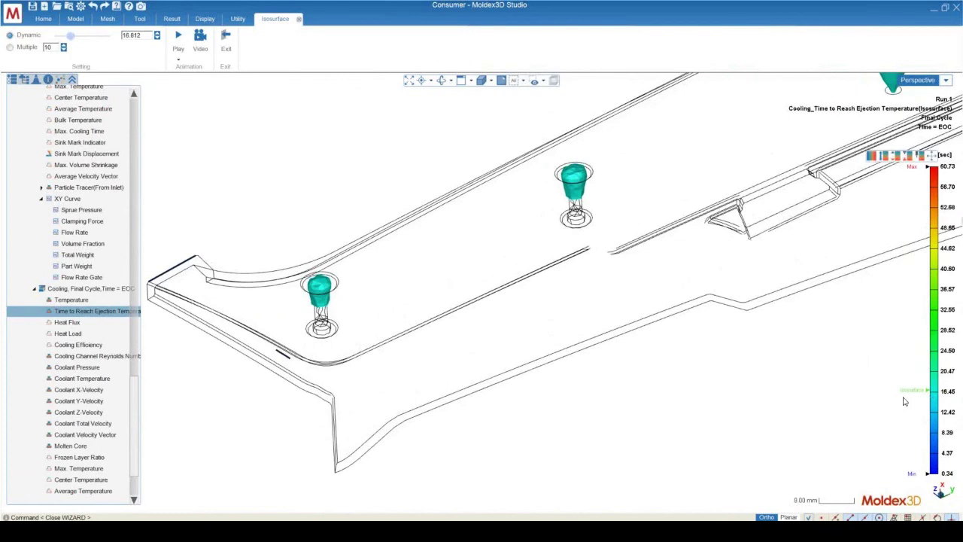
scroll(561, 330, down, 5)
middle_drag(417, 339, 417, 273)
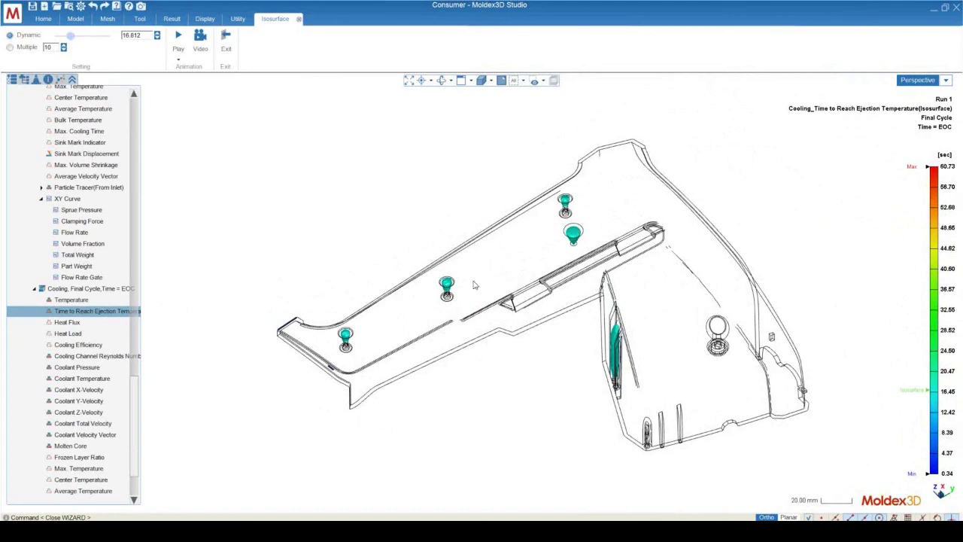
scroll(359, 336, up, 5)
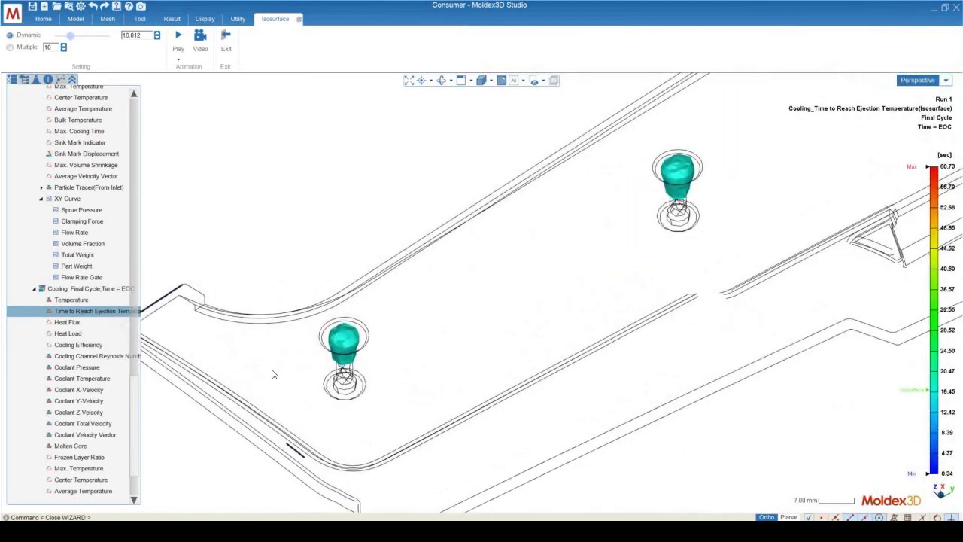
scroll(273, 374, down, 3)
scroll(721, 201, down, 3)
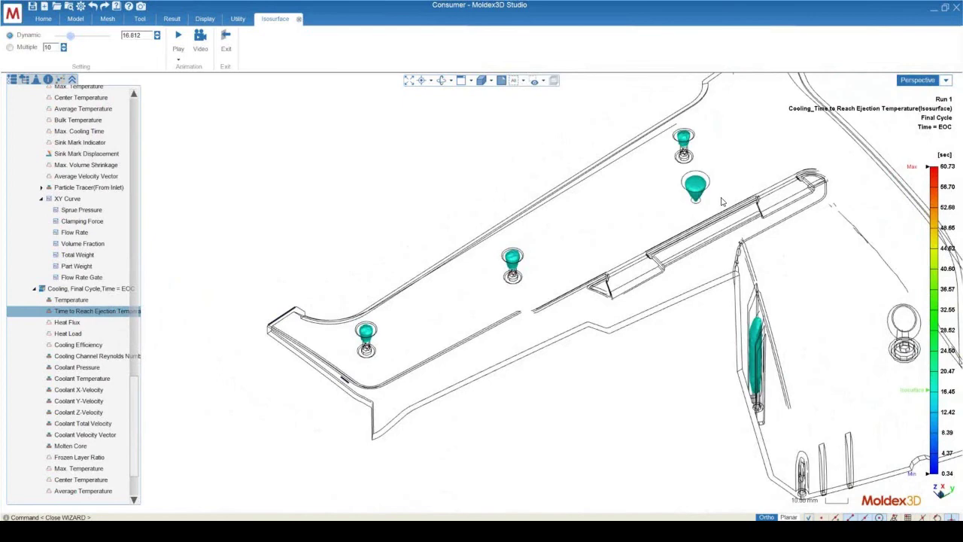
scroll(583, 291, down, 3)
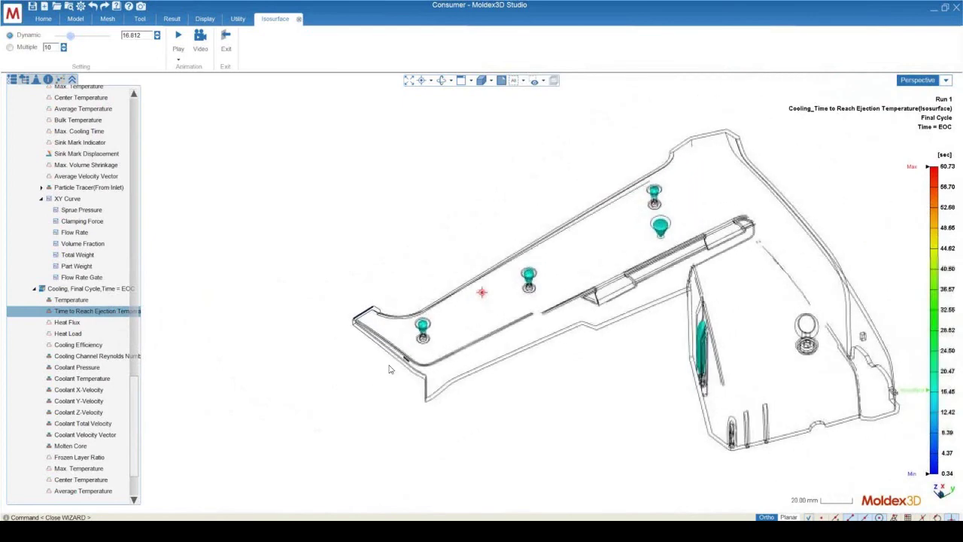
scroll(454, 313, up, 3)
scroll(455, 313, up, 4)
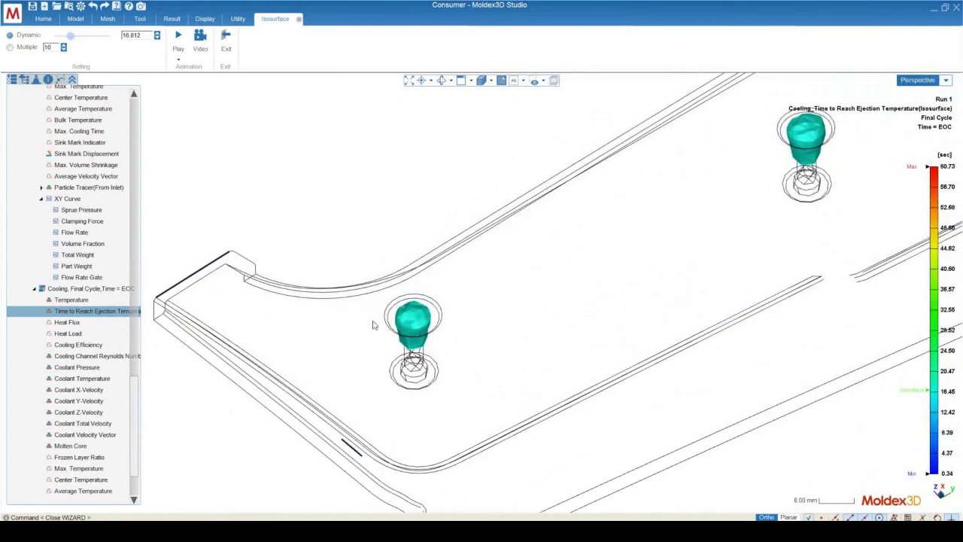
scroll(373, 326, down, 5)
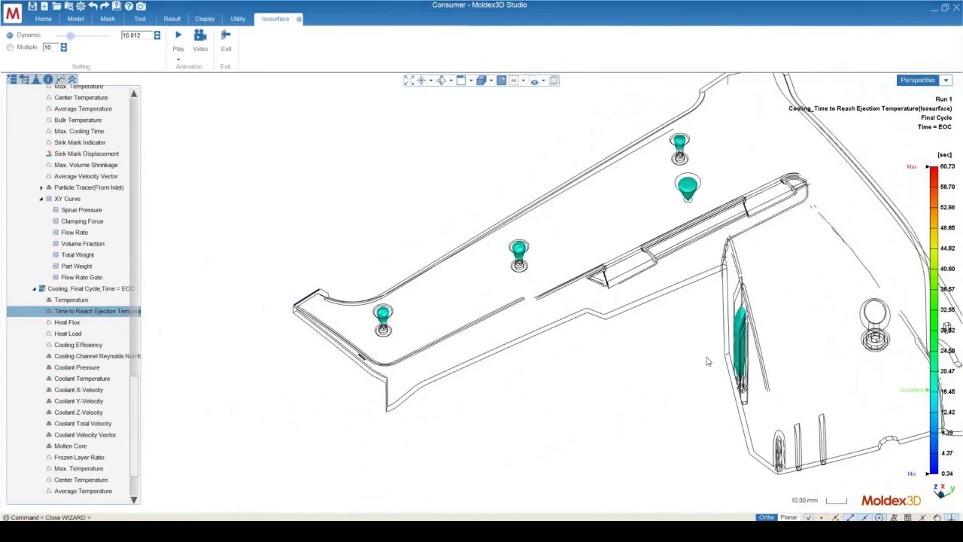
scroll(572, 359, down, 5)
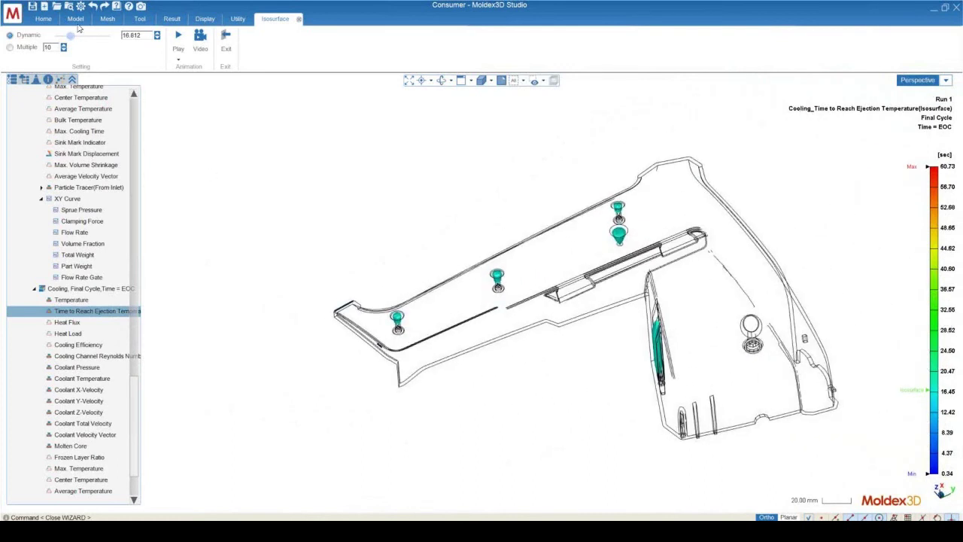
Lower the dynamic isosurface value to about 11.32 s and inspect the wall area beside the long raised rib near the gate.
drag(70, 39, 67, 38)
scroll(639, 277, up, 1)
scroll(640, 277, up, 8)
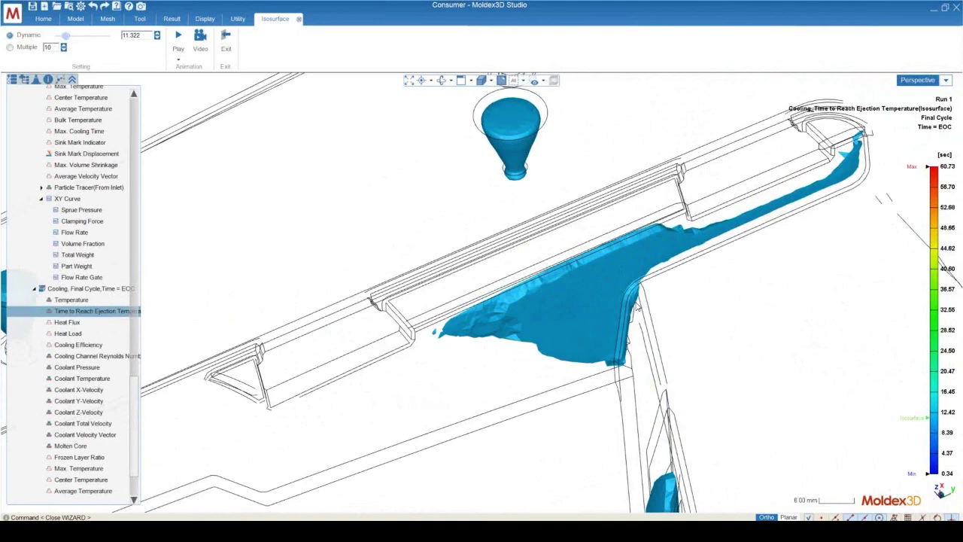
scroll(517, 318, down, 4)
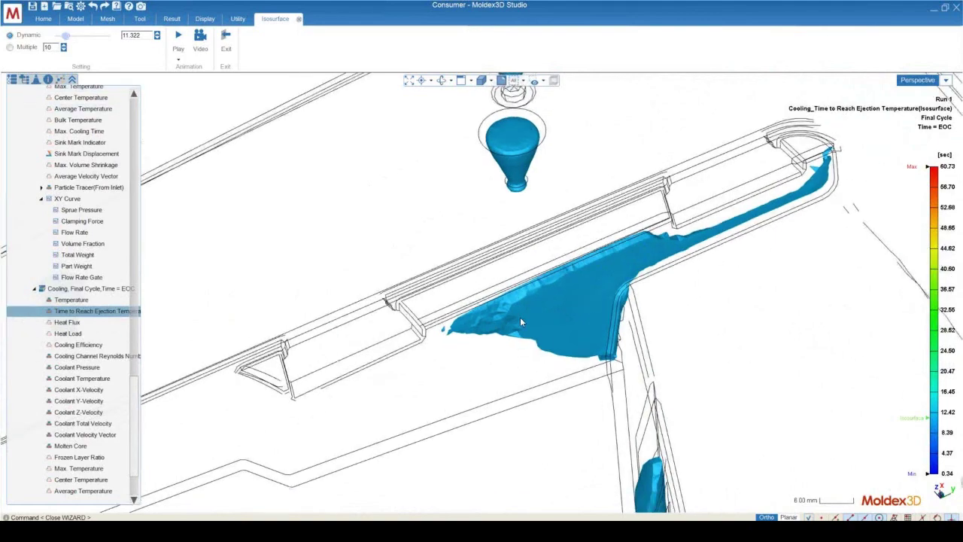
middle_drag(509, 309, 531, 309)
scroll(560, 305, up, 6)
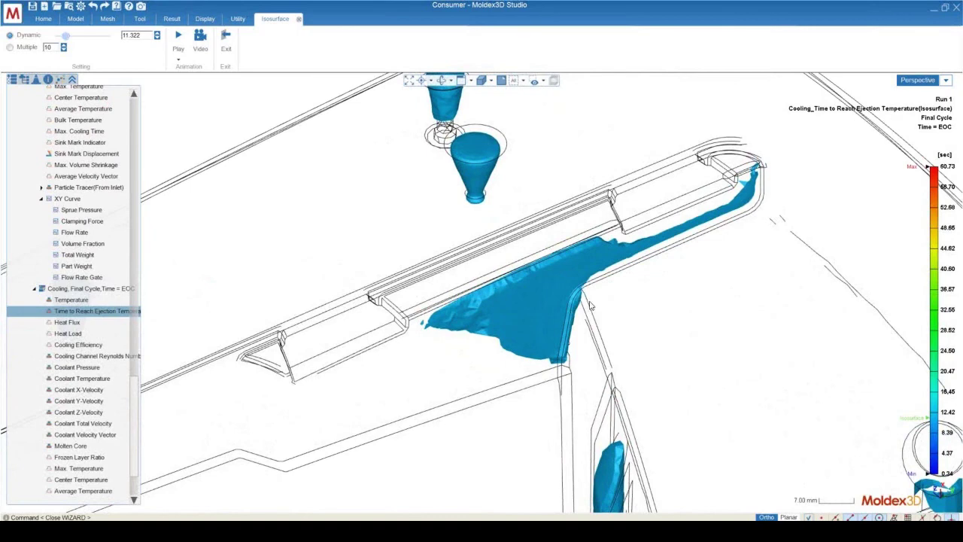
Examine the shape and extent of the 11.32 s isosurface at the inner corner beside the raised rib and across the part.
scroll(588, 303, down, 3)
middle_drag(564, 304, 526, 288)
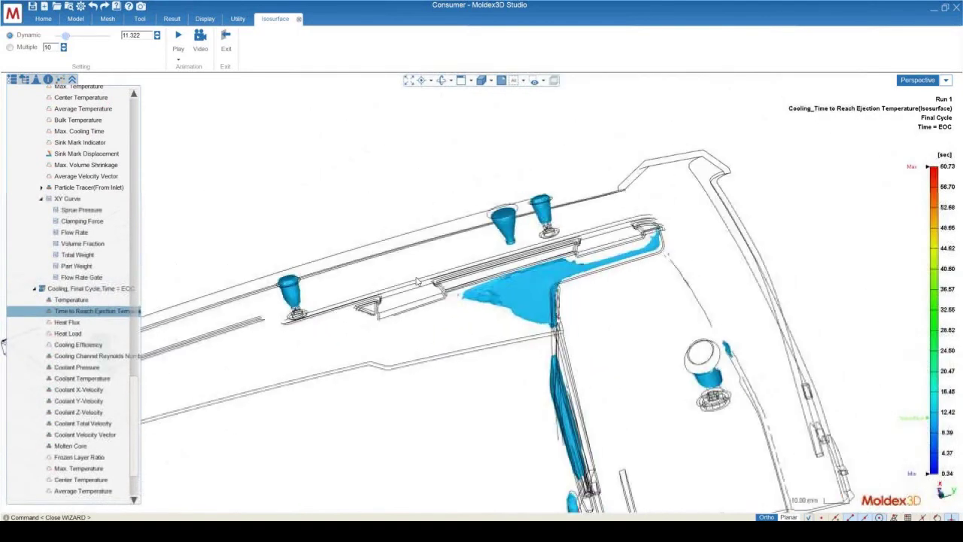
scroll(526, 288, up, 6)
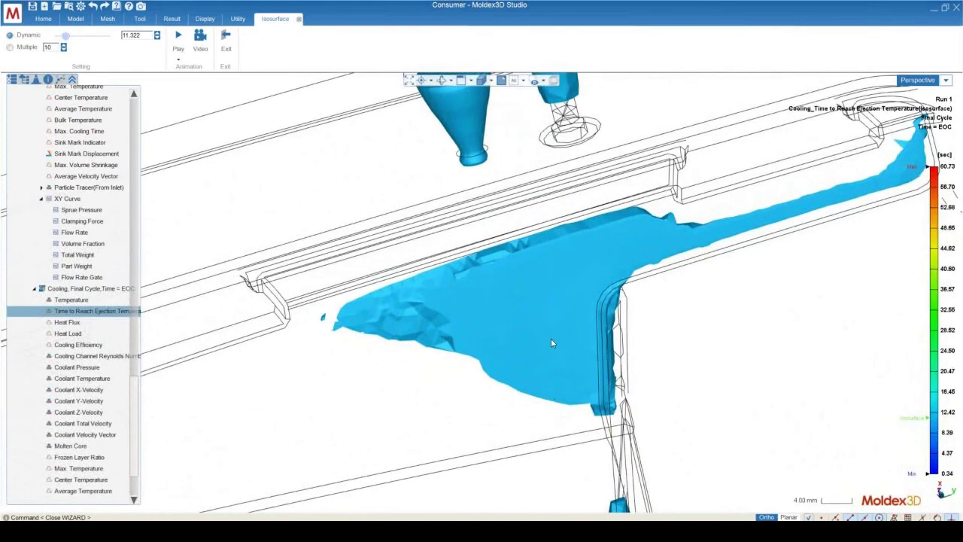
scroll(603, 259, down, 5)
mouse_move(604, 269)
middle_down()
mouse_move(839, 244)
mouse_move(812, 228)
middle_up()
scroll(579, 253, up, 5)
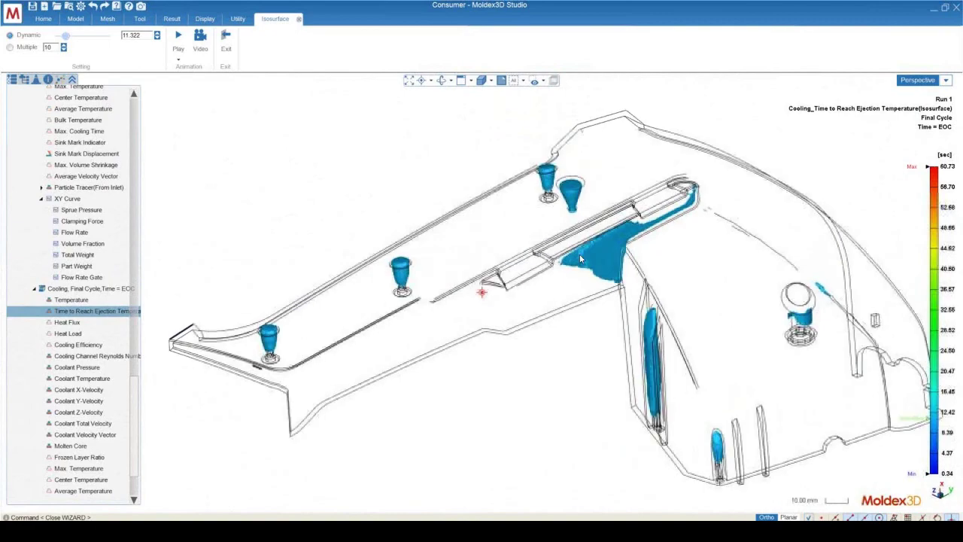
scroll(605, 256, down, 5)
middle_drag(605, 256, 617, 326)
scroll(557, 291, up, 2)
mouse_move(557, 287)
middle_down()
mouse_move(548, 298)
mouse_move(558, 280)
middle_up()
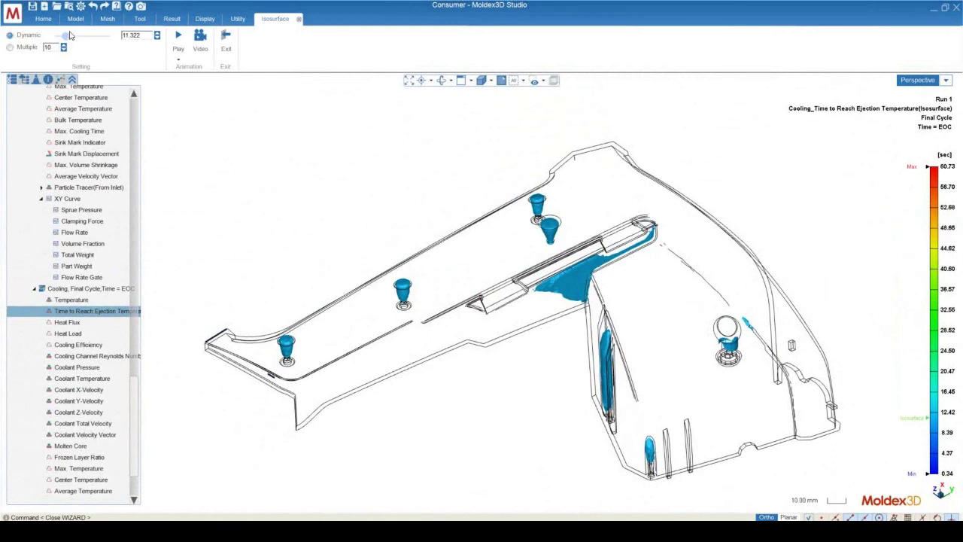
Raise the dynamic isosurface value to about 16.20 s and view the bosses, gate and side wall.
drag(66, 42, 70, 41)
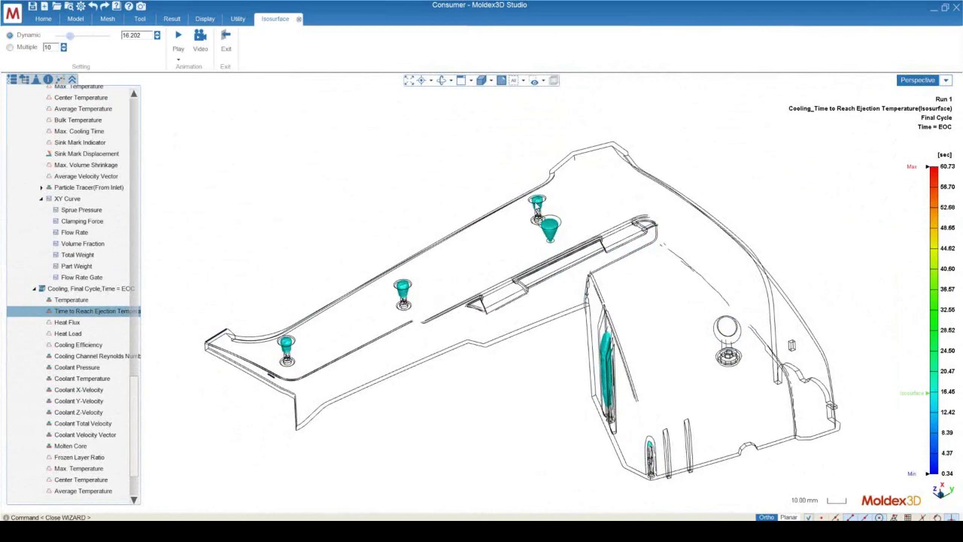
mouse_move(523, 266)
middle_down()
mouse_move(488, 295)
mouse_move(470, 288)
middle_up()
middle_drag(505, 366, 541, 342)
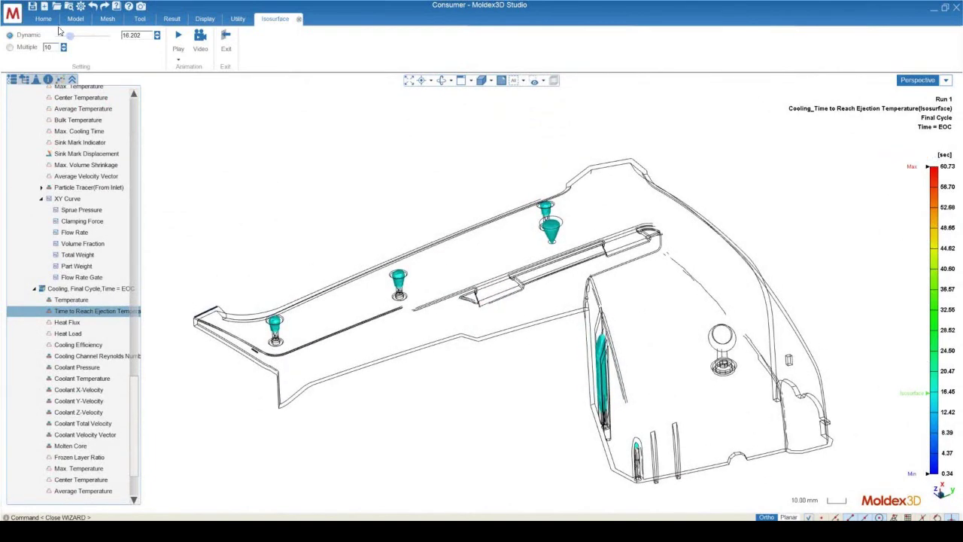
Sweep the dynamic isosurface value up to about 43.65 s and back down to about 15.59 s to compare the regions.
mouse_move(68, 35)
mouse_down()
mouse_move(96, 35)
mouse_move(94, 55)
mouse_up()
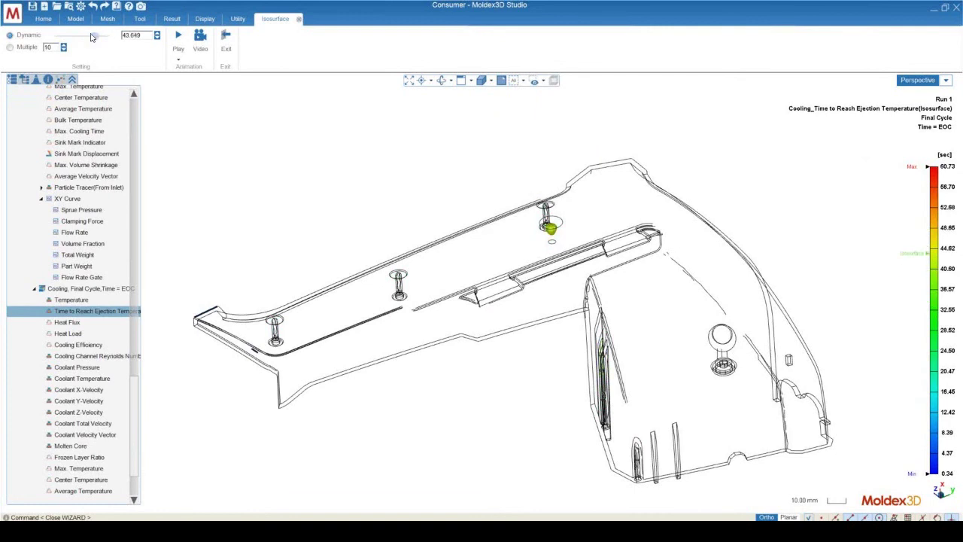
drag(97, 38, 70, 36)
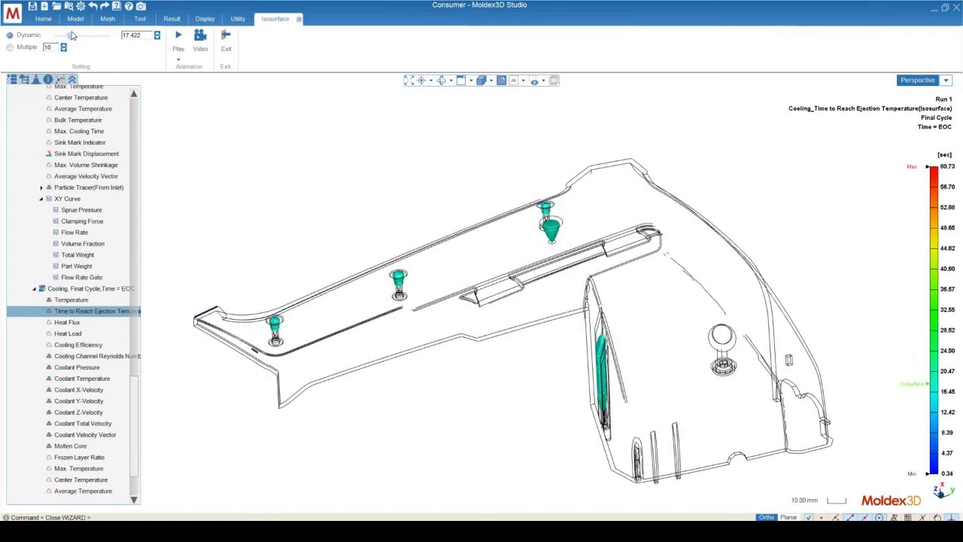
mouse_move(444, 292)
right_down()
mouse_move(482, 292)
mouse_move(470, 308)
mouse_move(511, 331)
right_up()
scroll(522, 280, up, 3)
scroll(606, 200, down, 2)
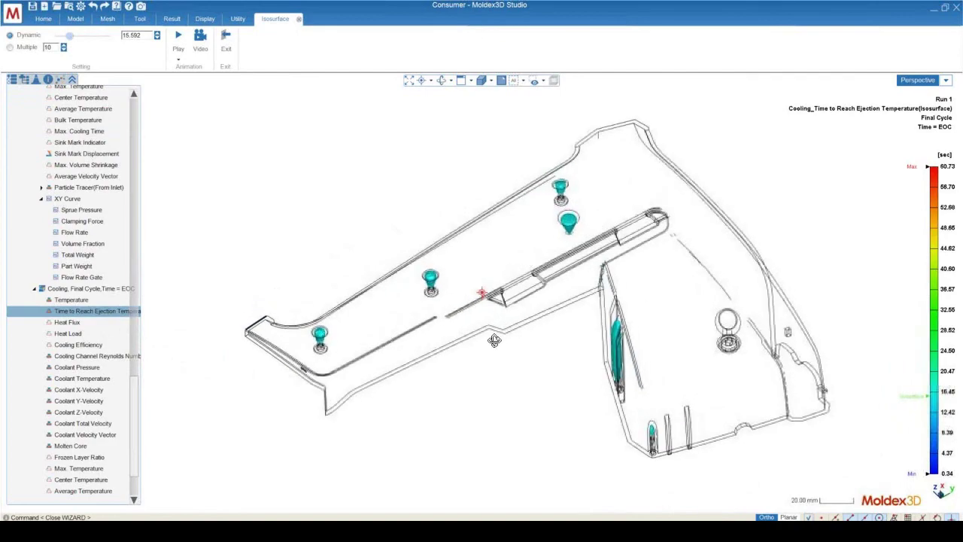
Examine the 15.59 s isosurface at the gate and neighbouring bosses, and across the whole part.
scroll(561, 186, up, 2)
scroll(561, 187, up, 3)
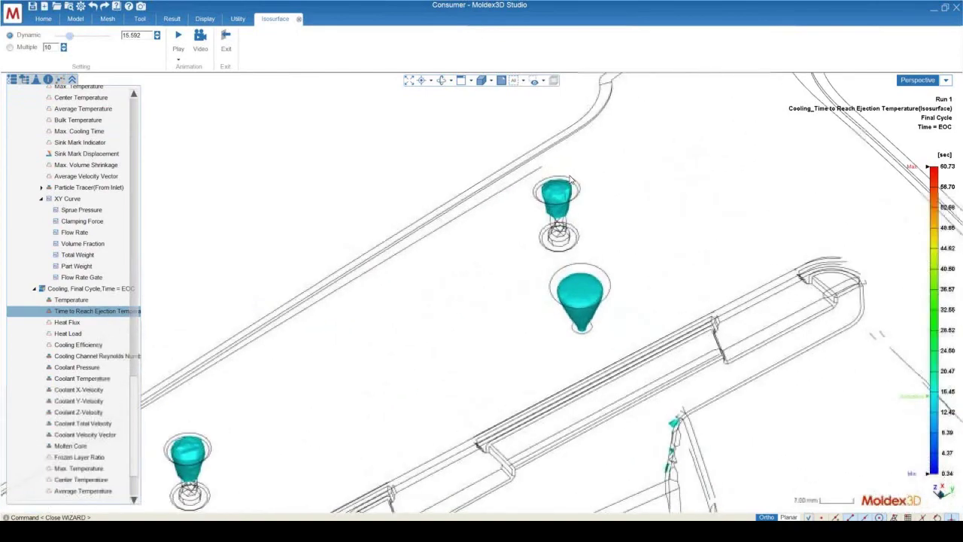
scroll(475, 253, down, 2)
scroll(467, 252, down, 1)
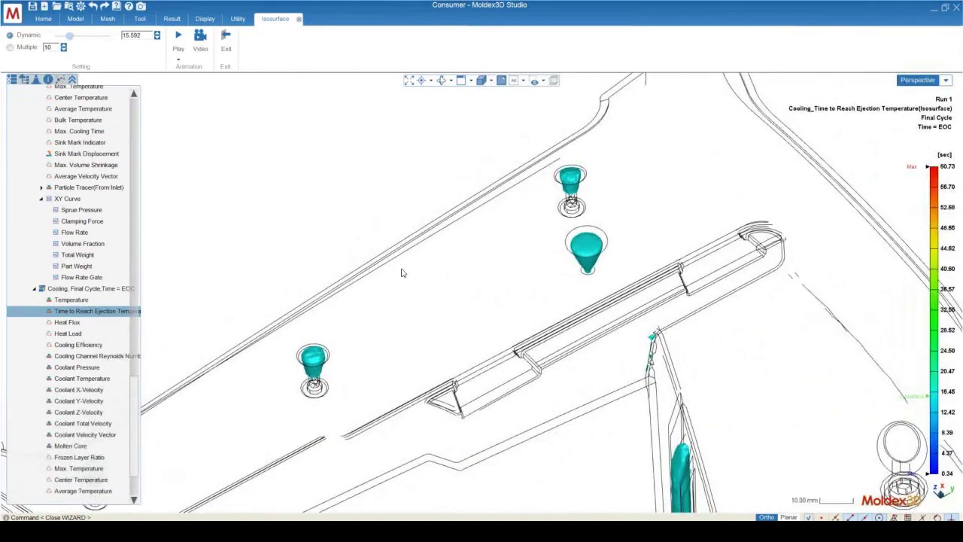
scroll(524, 213, down, 2)
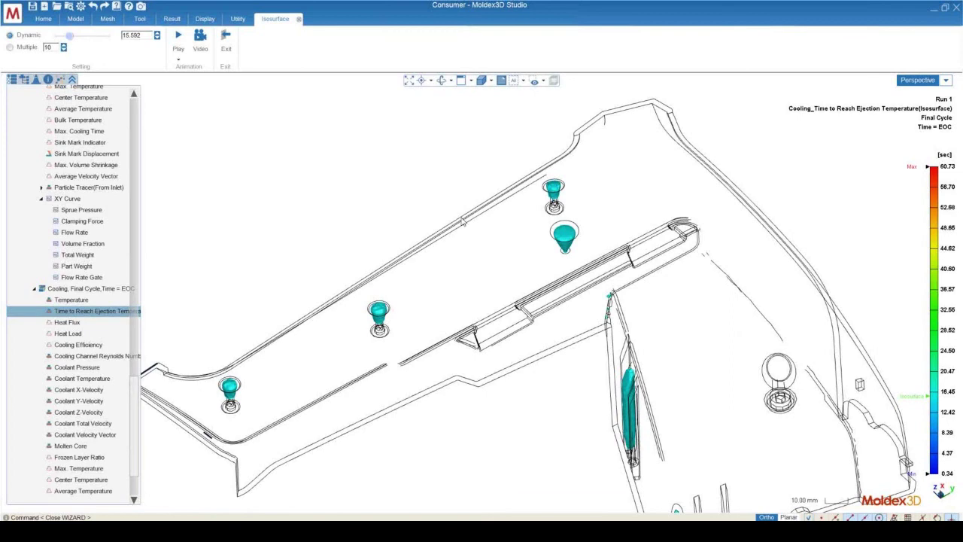
scroll(453, 198, down, 2)
mouse_move(453, 197)
middle_down()
mouse_move(492, 243)
mouse_move(494, 324)
middle_up()
scroll(494, 267, down, 2)
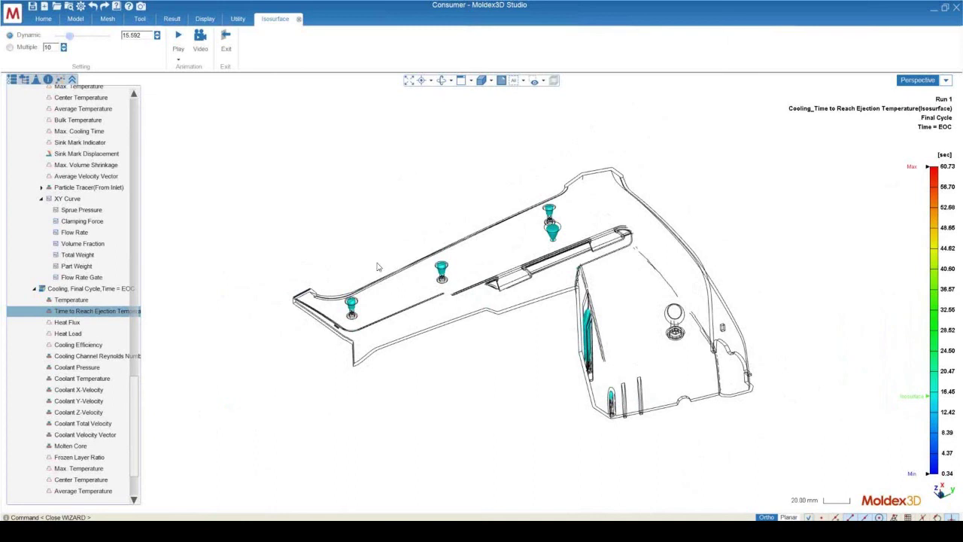
Show the cooling Temperature result as an isosurface at about 148.04 °C and inspect the hot regions at the bosses.
click(77, 301)
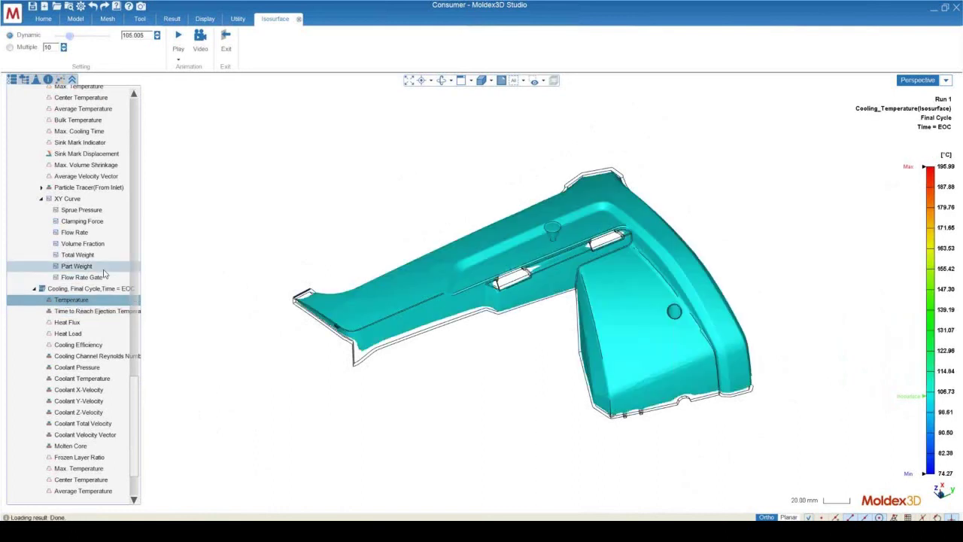
right_drag(503, 263, 526, 273)
middle_drag(545, 265, 602, 301)
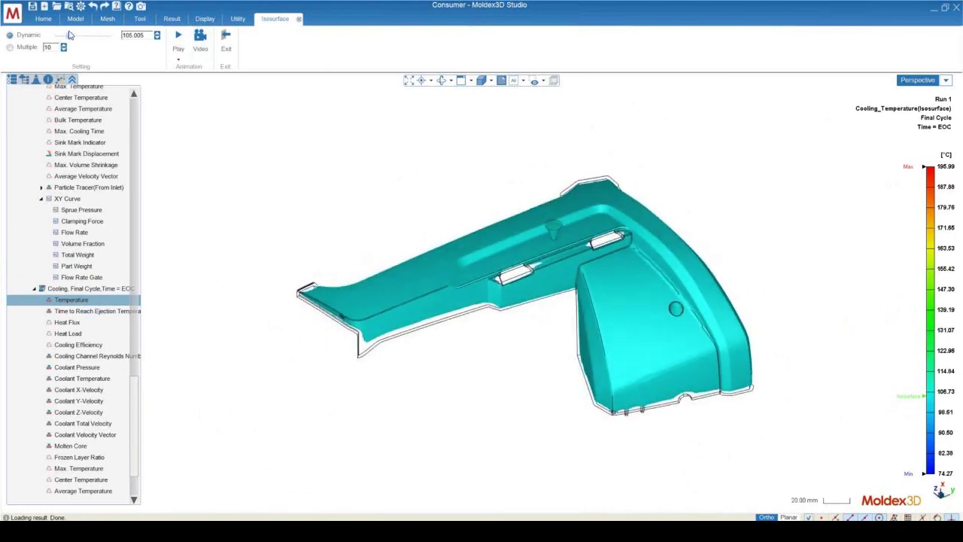
drag(71, 37, 91, 47)
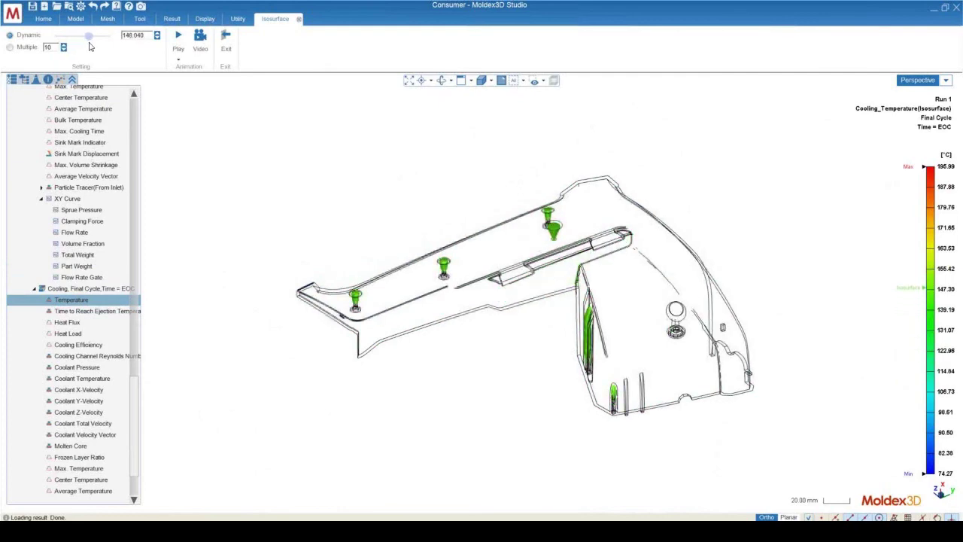
scroll(354, 301, up, 6)
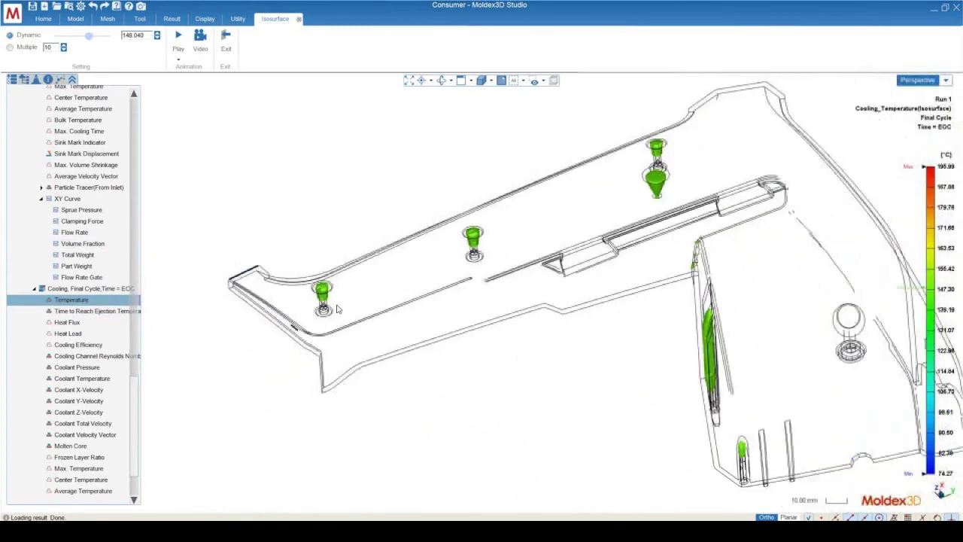
mouse_move(526, 309)
middle_down()
mouse_move(569, 306)
mouse_move(391, 262)
mouse_move(416, 292)
mouse_move(606, 307)
mouse_move(547, 314)
middle_up()
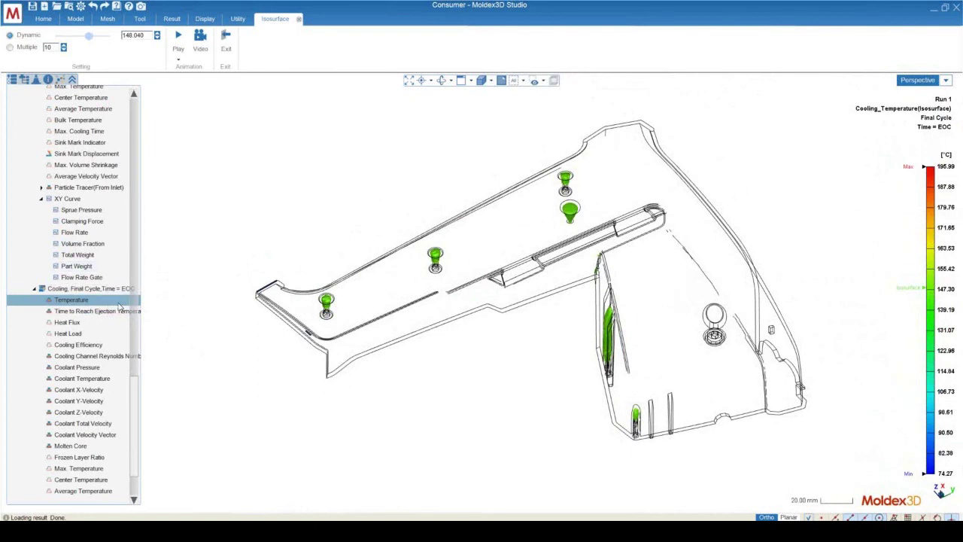
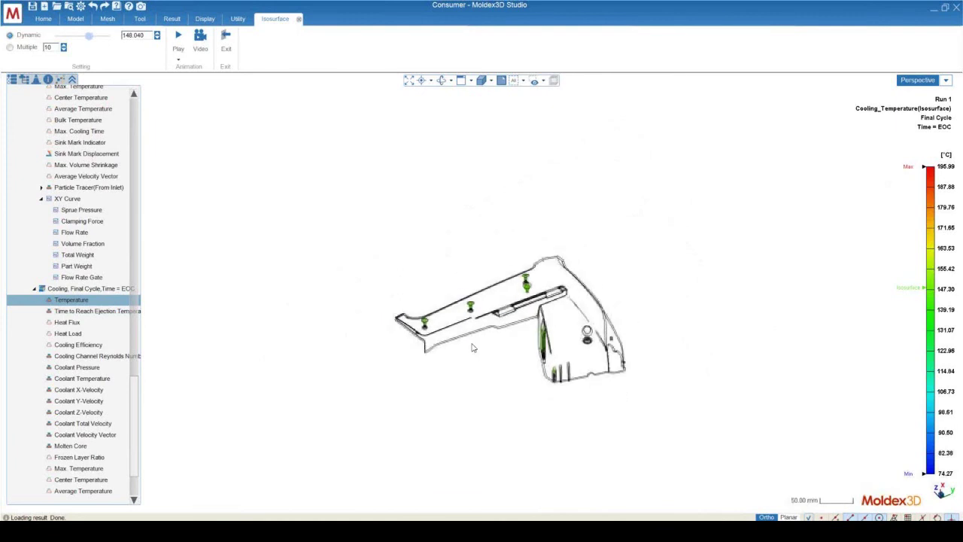
Show the moldbase together with the part and cold runner in the Temperature isosurface view.
click(25, 80)
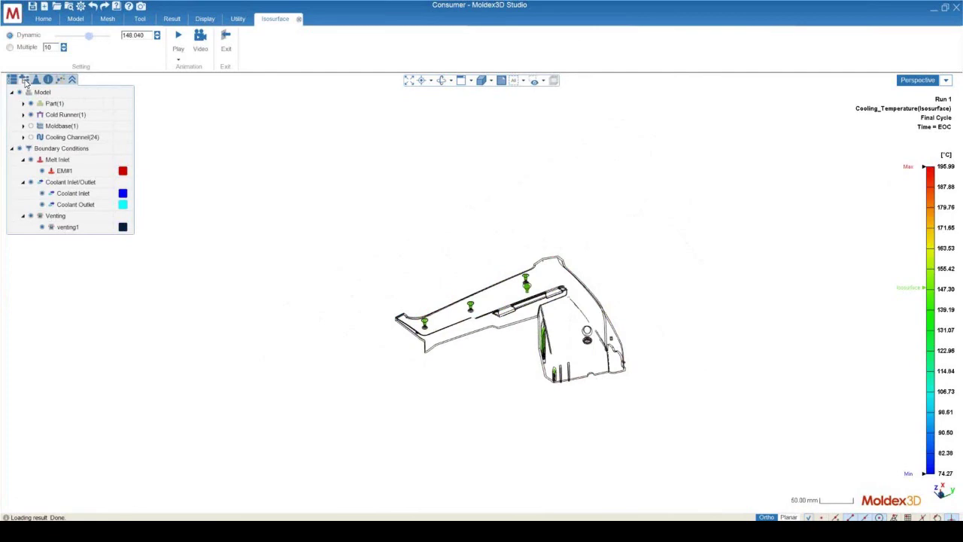
click(31, 126)
scroll(544, 315, up, 3)
middle_drag(543, 314, 660, 335)
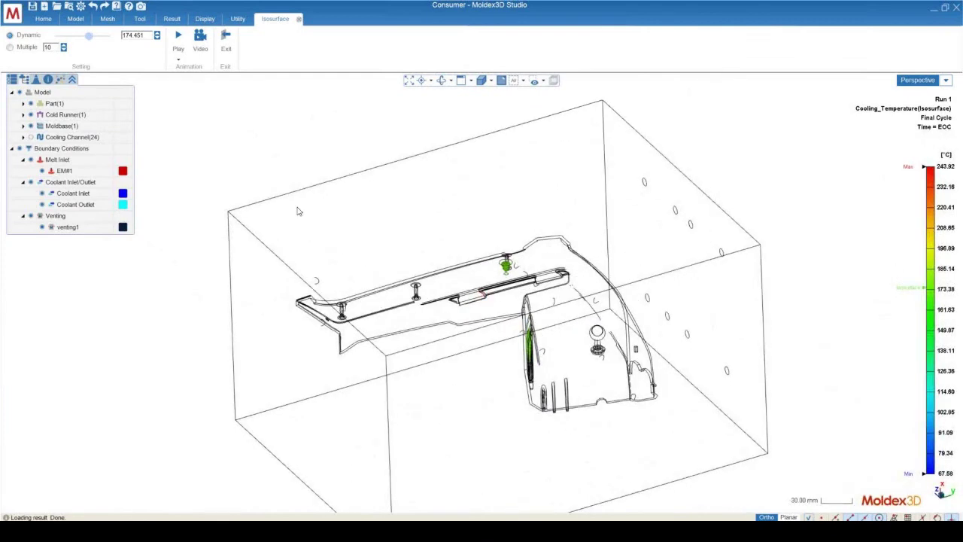
middle_drag(605, 306, 705, 204)
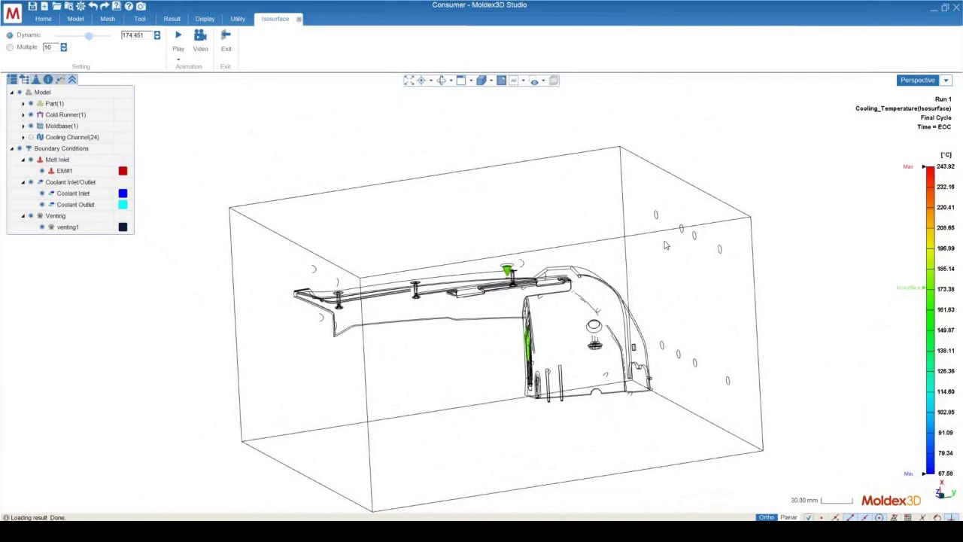
Examine the hot isosurface region along the part's inner side wall and its location within the moldbase.
scroll(514, 334, up, 8)
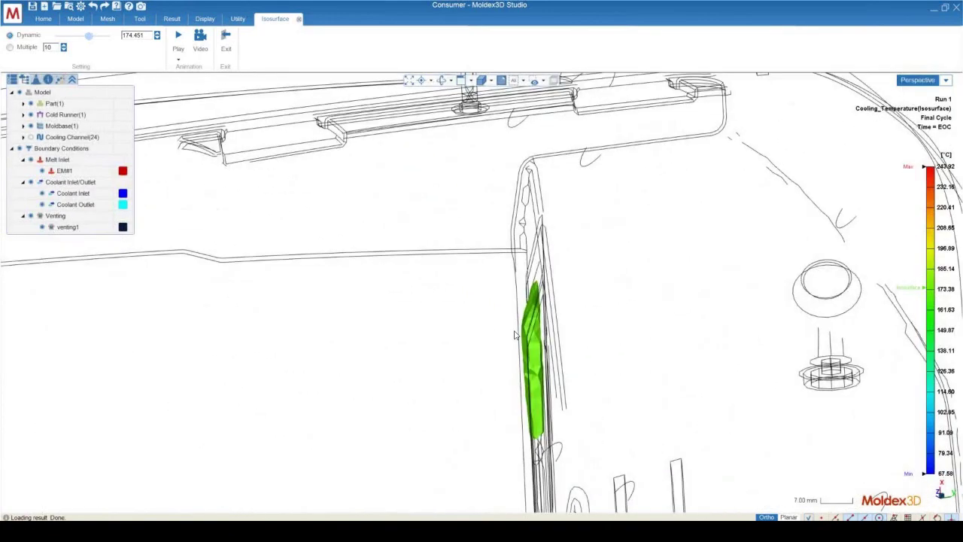
scroll(473, 327, down, 6)
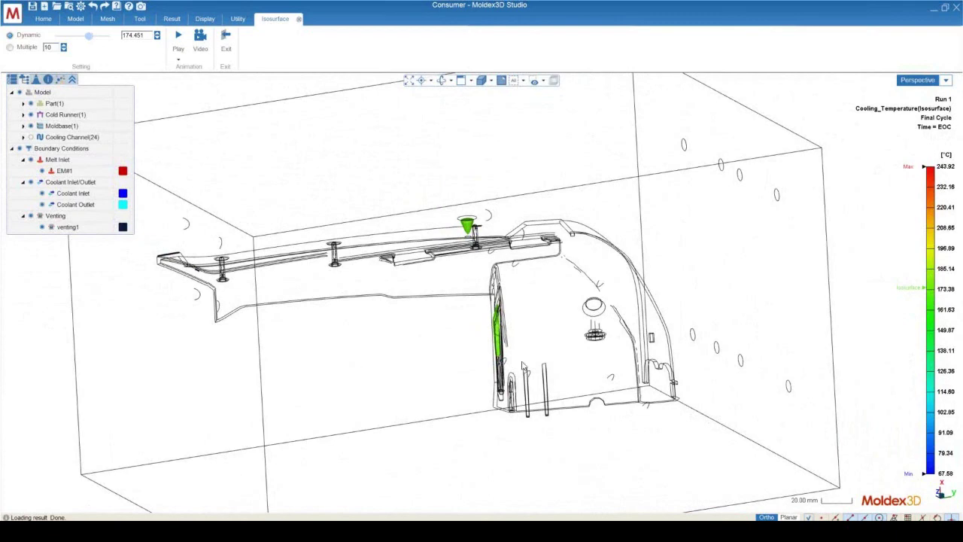
scroll(585, 406, down, 3)
right_drag(507, 386, 509, 392)
scroll(518, 317, up, 3)
scroll(518, 317, down, 3)
right_drag(518, 318, 519, 353)
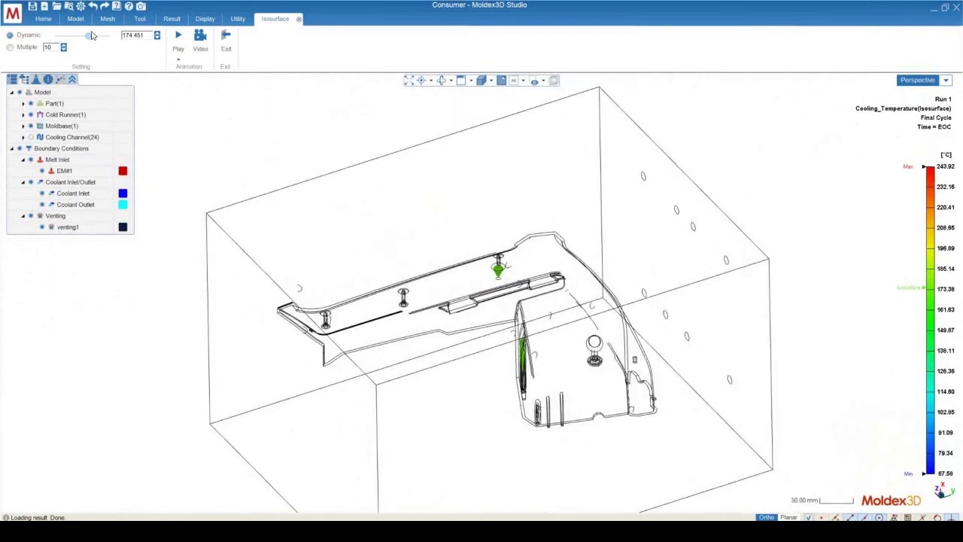
Lower the dynamic isosurface value to about 96.08 °C and inspect the area at the part's inside corner.
drag(88, 39, 65, 43)
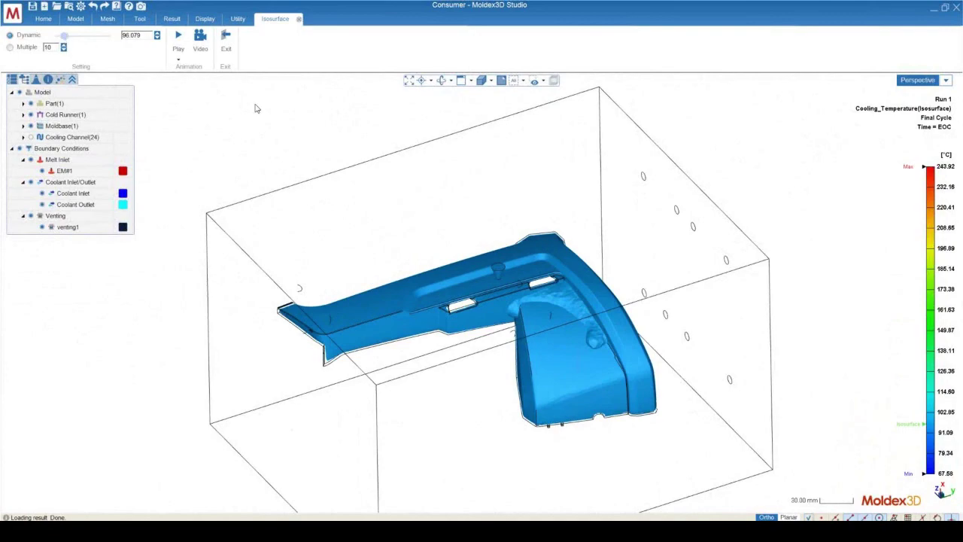
scroll(511, 286, up, 10)
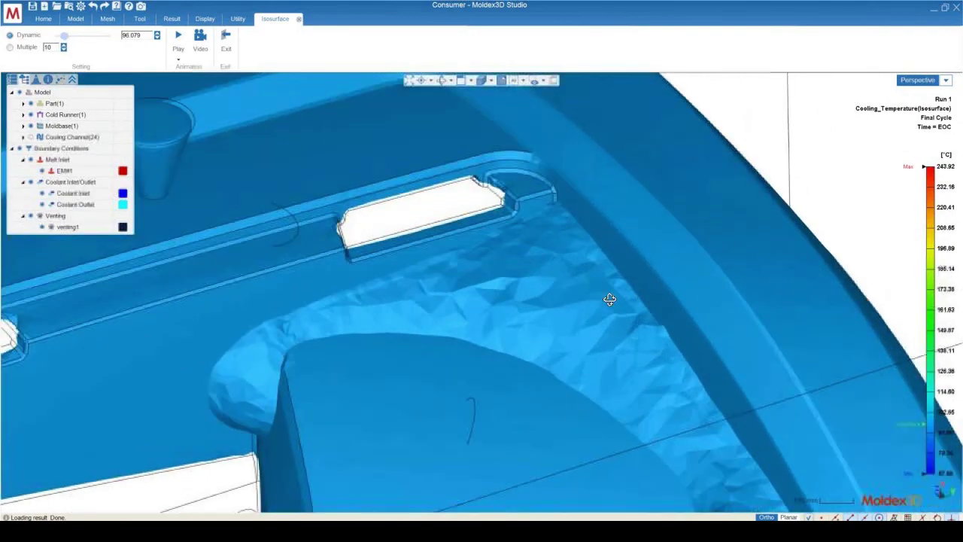
scroll(328, 154, down, 5)
scroll(470, 316, up, 3)
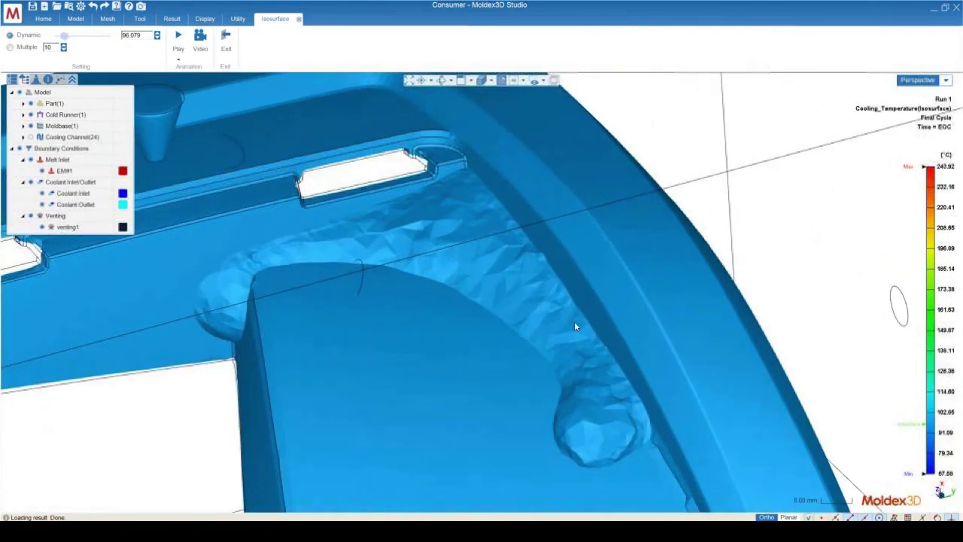
scroll(574, 321, down, 3)
middle_drag(424, 296, 449, 312)
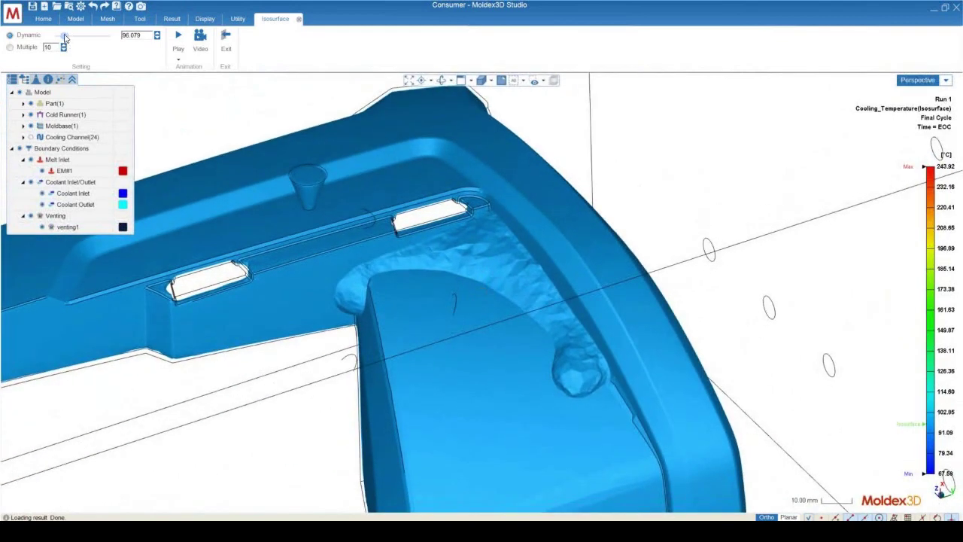
scroll(477, 310, down, 1)
mouse_move(477, 313)
middle_down()
mouse_move(458, 268)
mouse_move(487, 326)
mouse_move(476, 327)
mouse_move(482, 320)
middle_up()
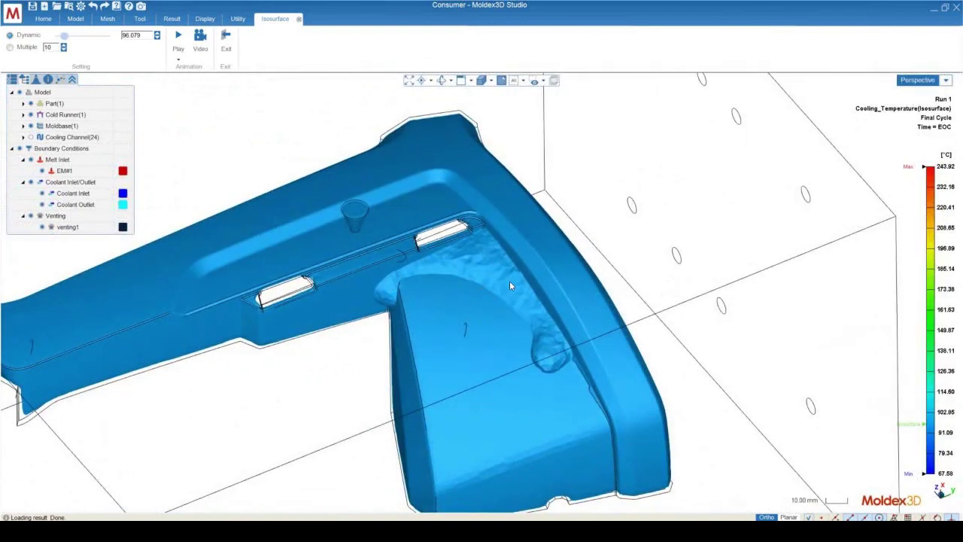
Examine the 96.08 °C isosurface between the slots and the inside corner from several angles.
scroll(478, 242, up, 5)
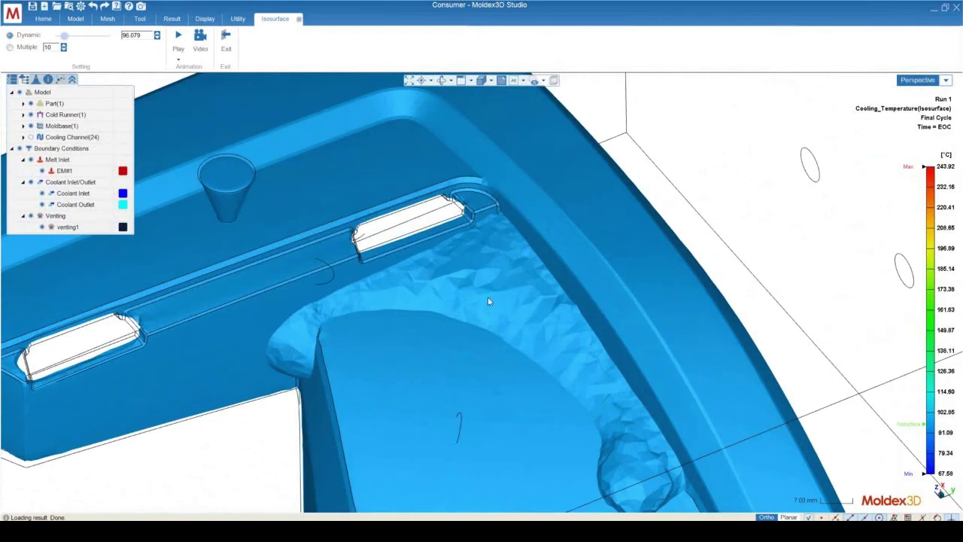
scroll(493, 251, down, 3)
middle_drag(494, 251, 557, 355)
scroll(556, 355, up, 5)
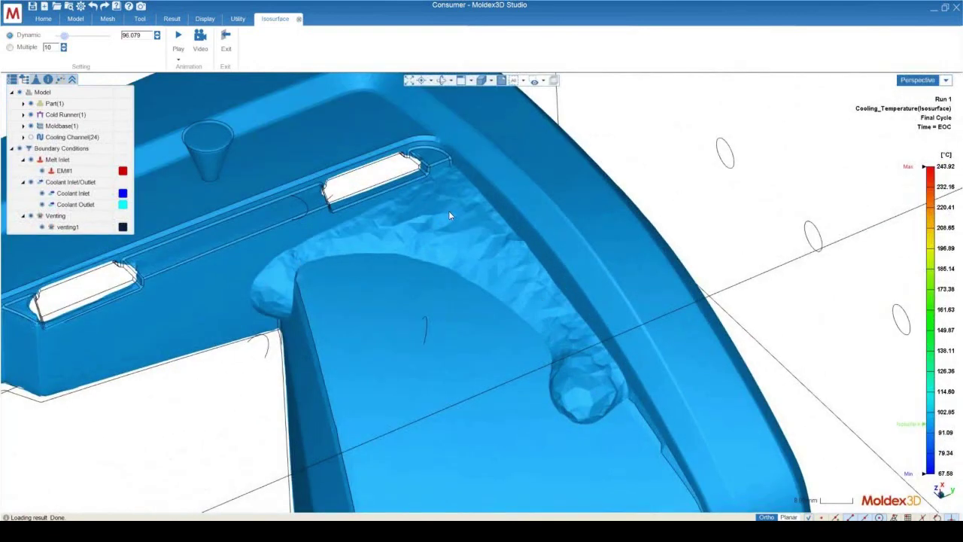
scroll(428, 259, down, 5)
middle_drag(431, 256, 369, 210)
scroll(446, 265, up, 5)
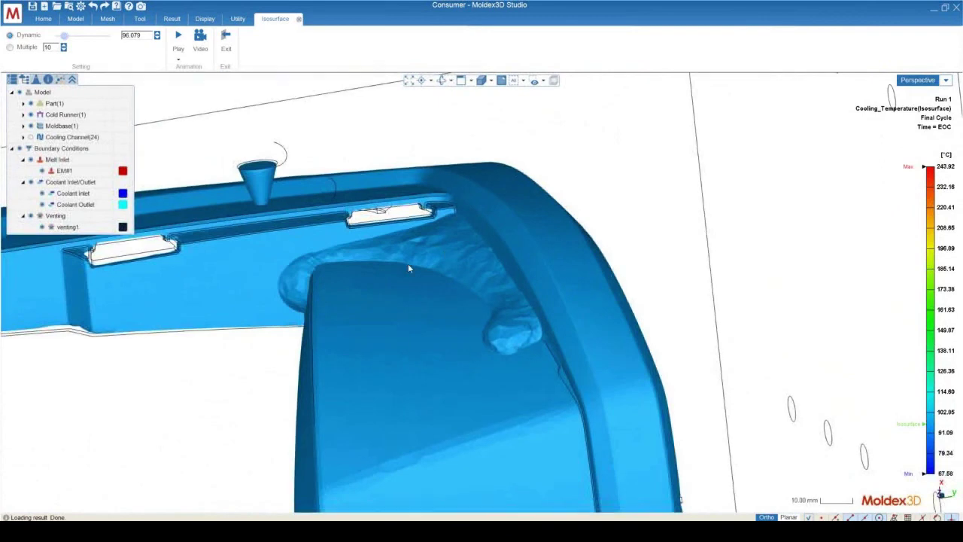
scroll(421, 267, down, 4)
scroll(601, 252, down, 1)
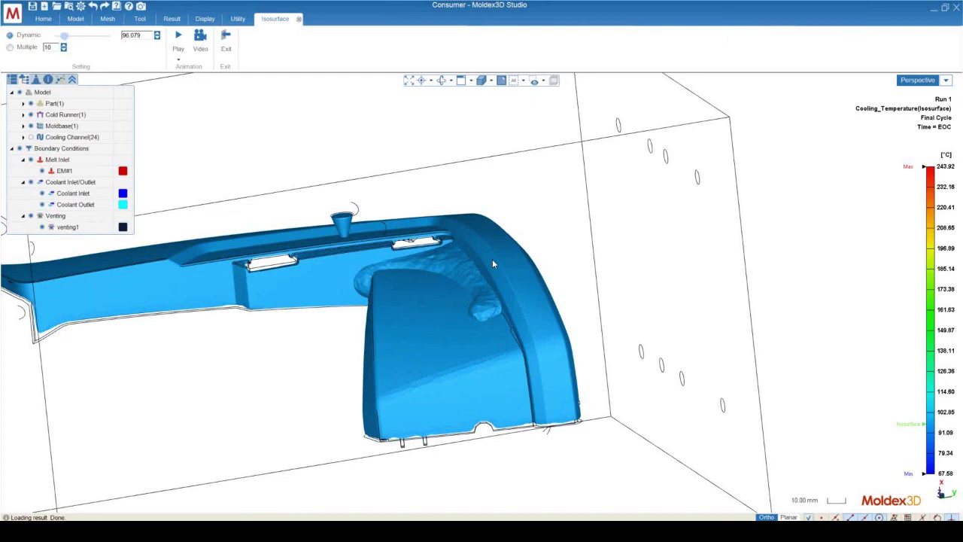
Compare the 96.08 °C isosurface at the inside corner with the rest of the part's outer side.
middle_drag(358, 349, 441, 264)
scroll(439, 260, up, 5)
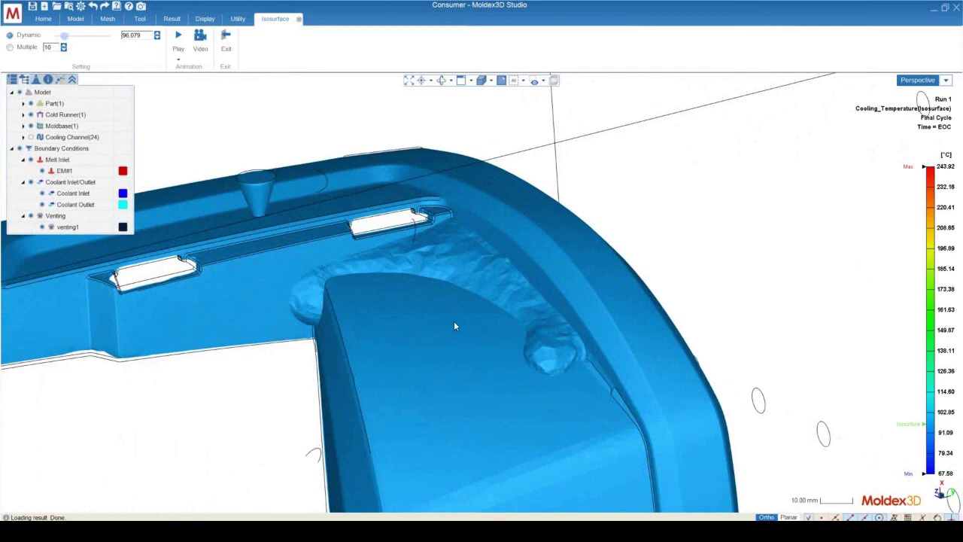
scroll(493, 276, down, 4)
middle_drag(406, 293, 449, 355)
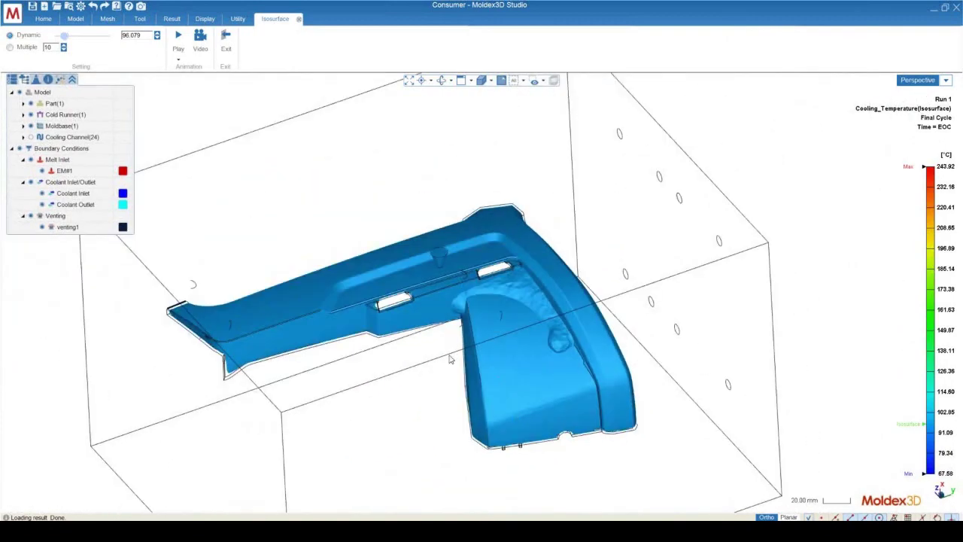
scroll(449, 359, up, 3)
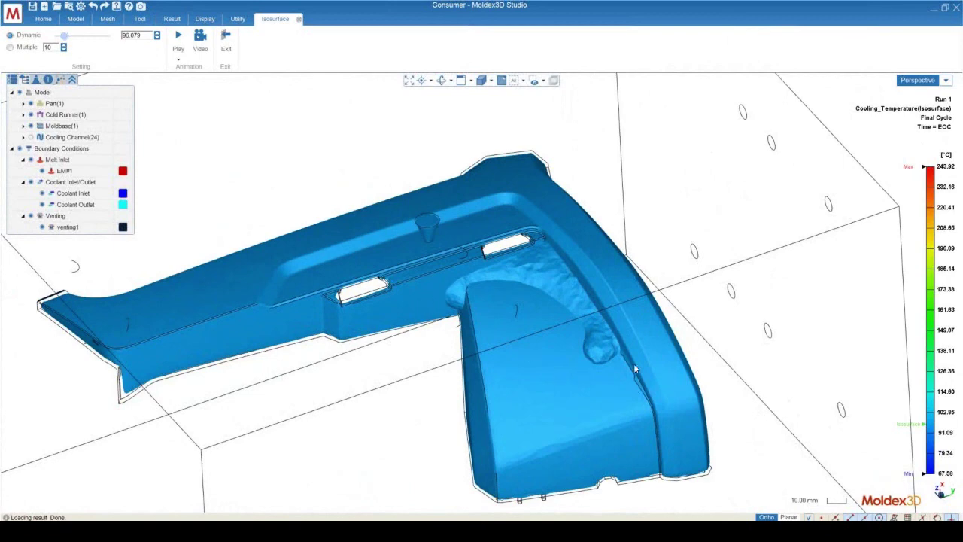
middle_drag(528, 383, 512, 297)
scroll(571, 282, up, 5)
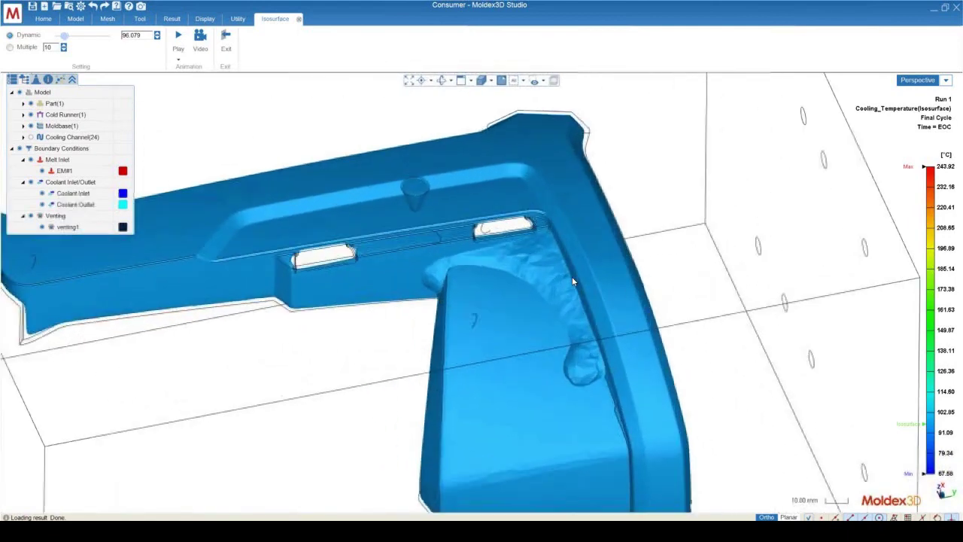
scroll(572, 281, up, 2)
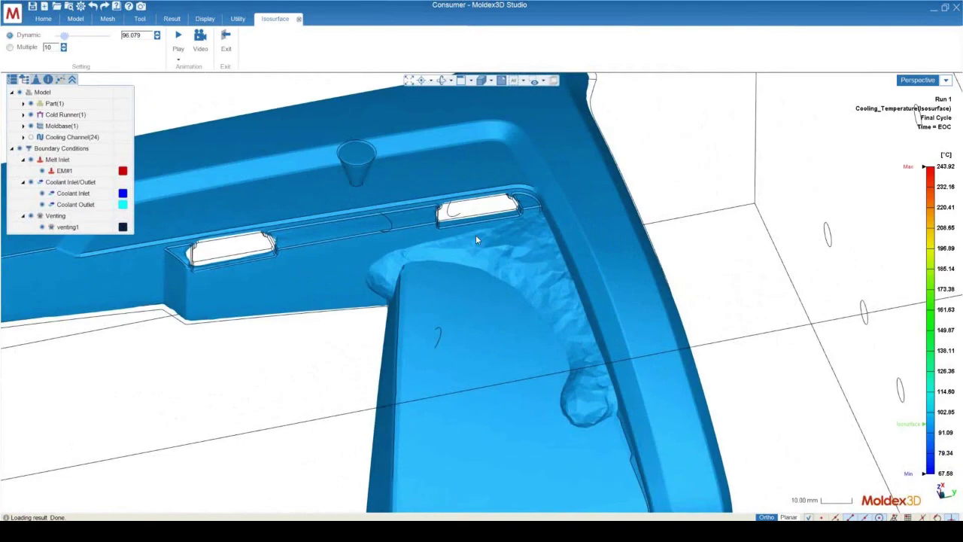
Inspect the 96.08 °C isosurface on the part's inner side, around the large boss and curved side wall.
mouse_move(452, 370)
middle_down()
mouse_move(398, 268)
mouse_move(414, 129)
mouse_move(477, 327)
mouse_move(504, 268)
mouse_move(529, 287)
mouse_move(493, 329)
mouse_move(556, 355)
mouse_move(545, 292)
mouse_move(624, 273)
mouse_move(660, 303)
mouse_move(553, 290)
mouse_move(646, 272)
middle_up()
scroll(529, 221, up, 5)
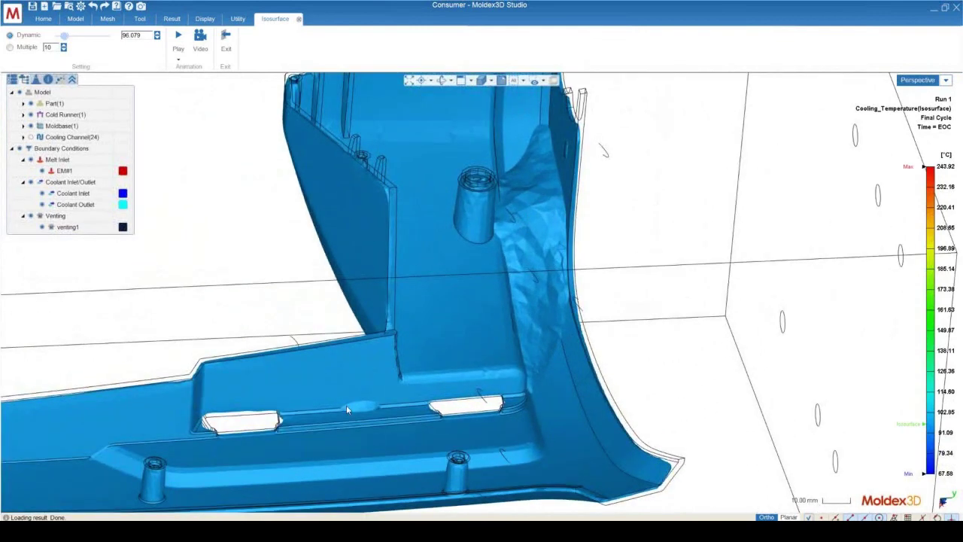
scroll(354, 404, down, 5)
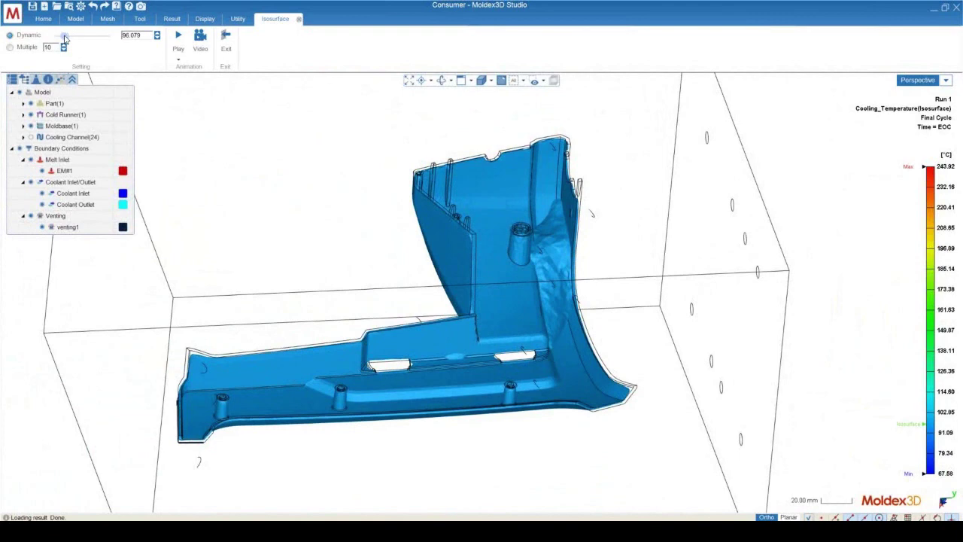
Lower the dynamic isosurface value to about 90.74 °C and inspect the areas around the slots and bosses on the inner side.
drag(64, 39, 64, 39)
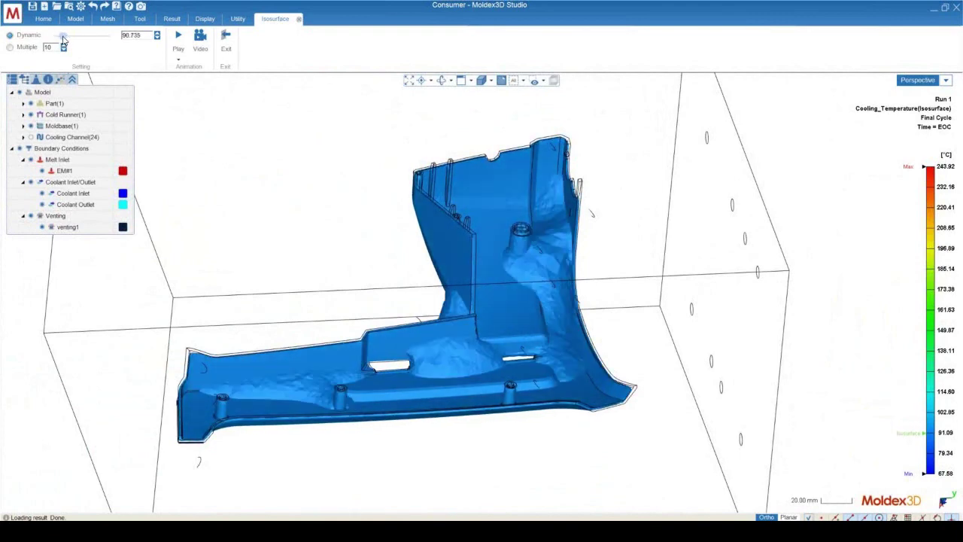
middle_drag(451, 184, 486, 282)
scroll(450, 305, up, 6)
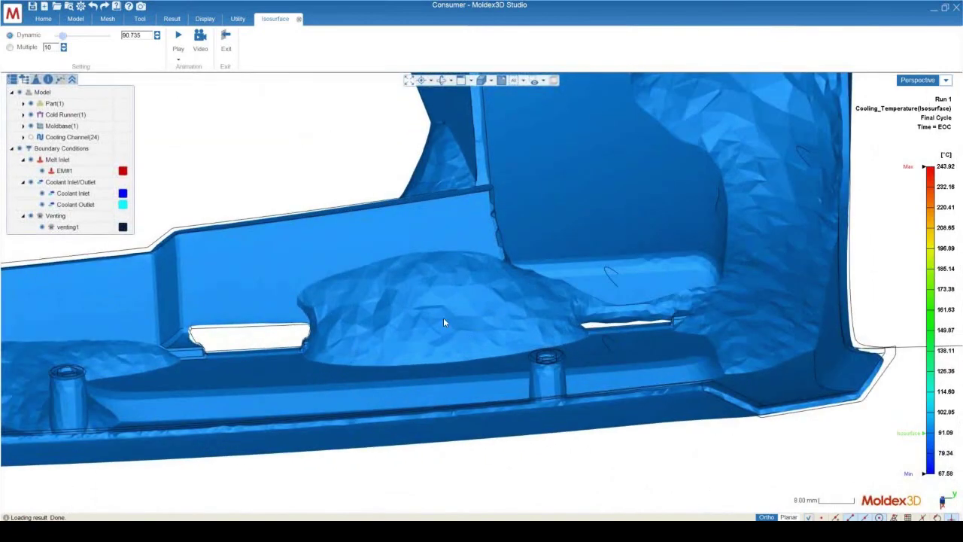
scroll(557, 261, down, 4)
middle_drag(361, 348, 310, 275)
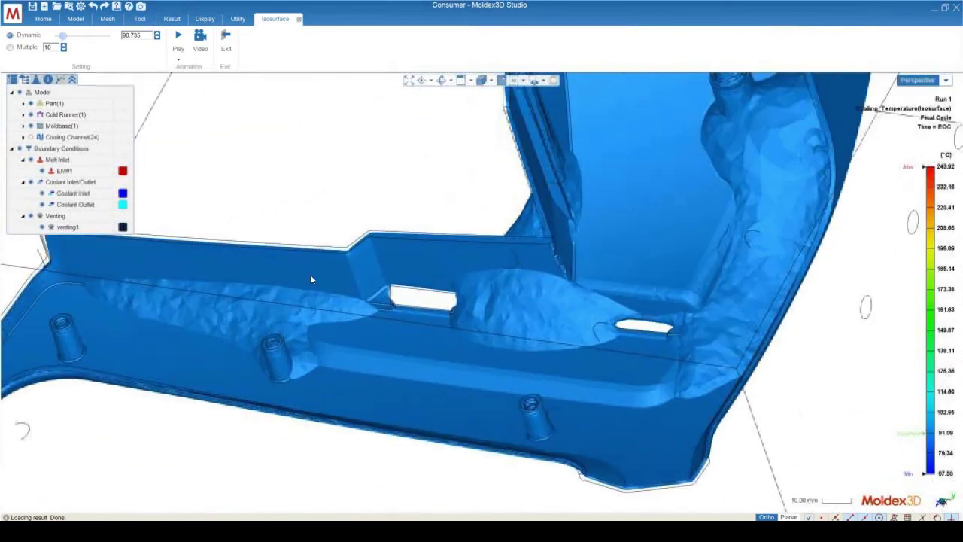
scroll(311, 279, up, 3)
Raise the dynamic isosurface value to about 110.33 °C and inspect the strip between the two slots.
drag(62, 36, 68, 35)
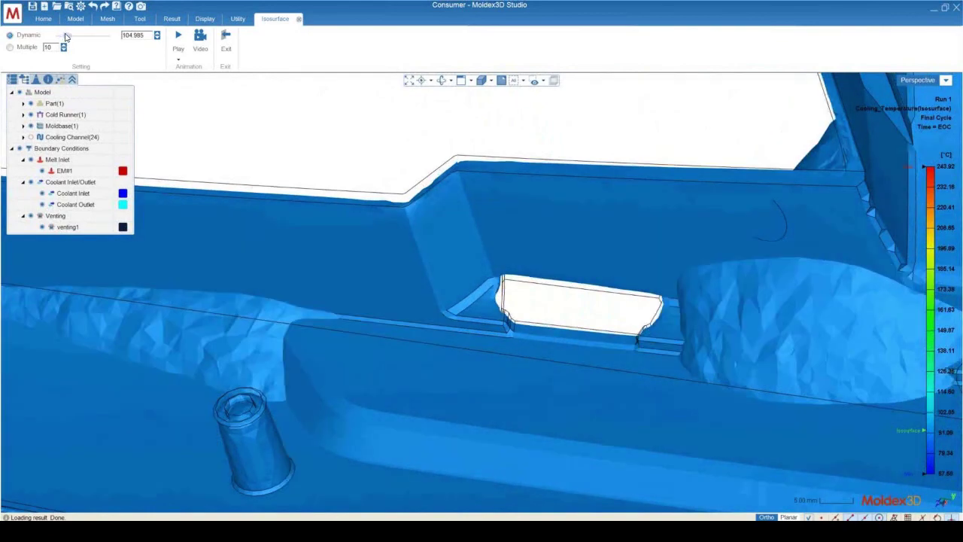
middle_drag(297, 327, 234, 299)
scroll(248, 295, down, 3)
scroll(611, 371, up, 10)
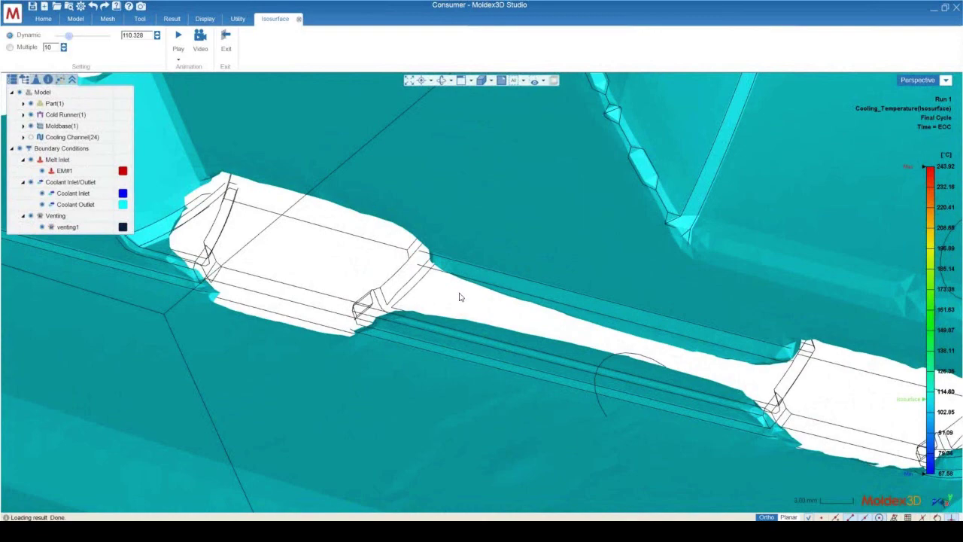
scroll(451, 307, down, 7)
middle_drag(347, 412, 328, 420)
Examine the 110.33 °C isosurface along the curved side wall and large boss, and across the whole part.
middle_drag(475, 394, 498, 167)
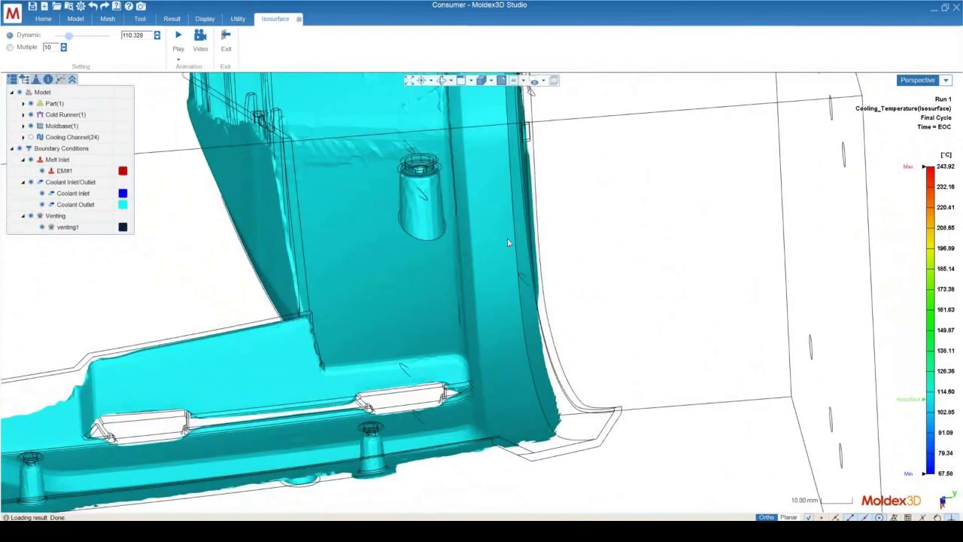
middle_drag(514, 379, 497, 278)
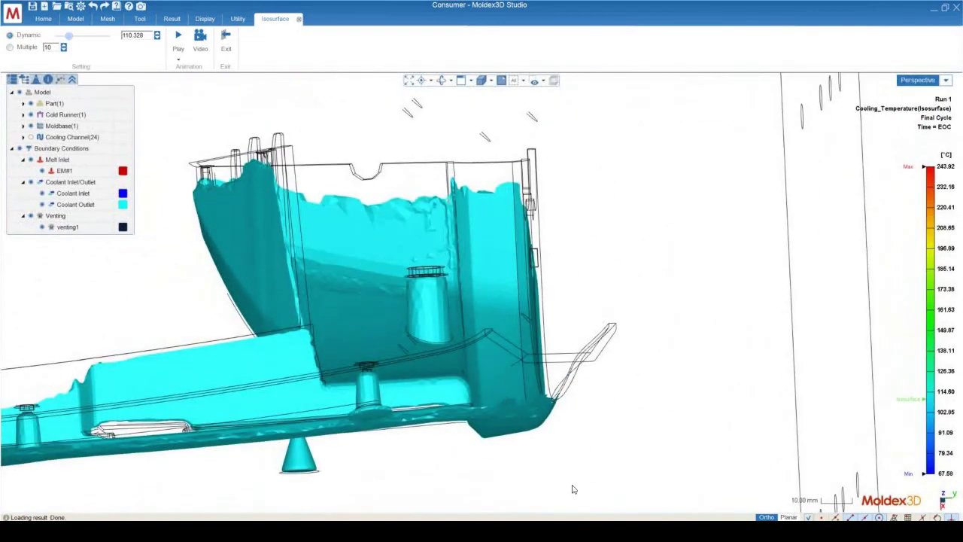
middle_drag(500, 297, 503, 387)
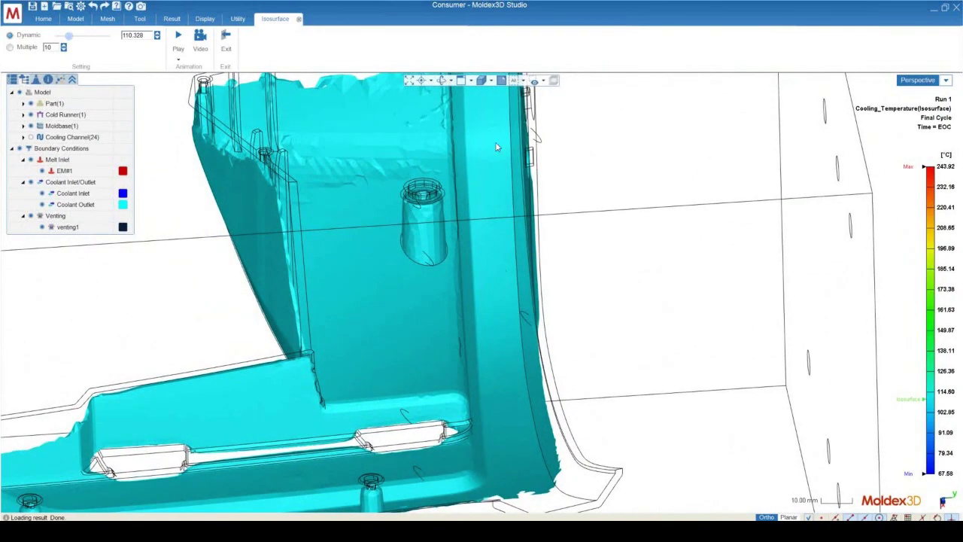
middle_drag(499, 344, 512, 270)
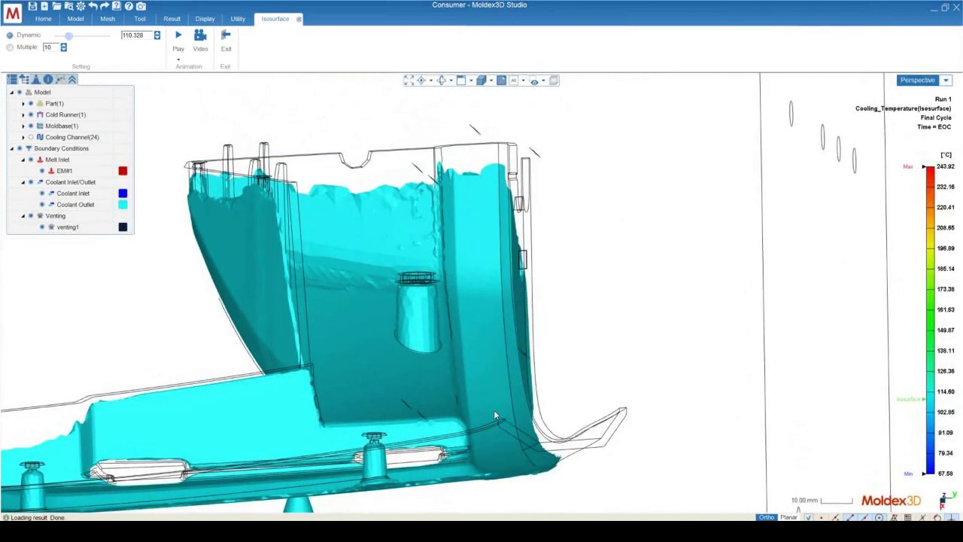
scroll(498, 352, down, 1)
scroll(500, 312, down, 3)
middle_drag(502, 314, 586, 381)
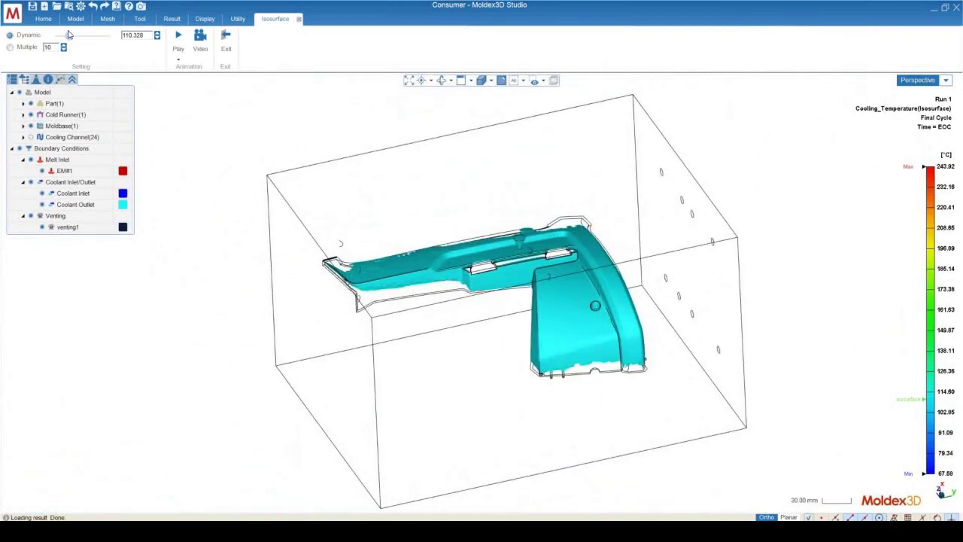
Lower the dynamic isosurface value to about 92.52 °C and inspect the area at the part's inside corner.
drag(69, 36, 65, 38)
scroll(583, 294, up, 5)
middle_drag(682, 295, 567, 283)
scroll(567, 283, up, 2)
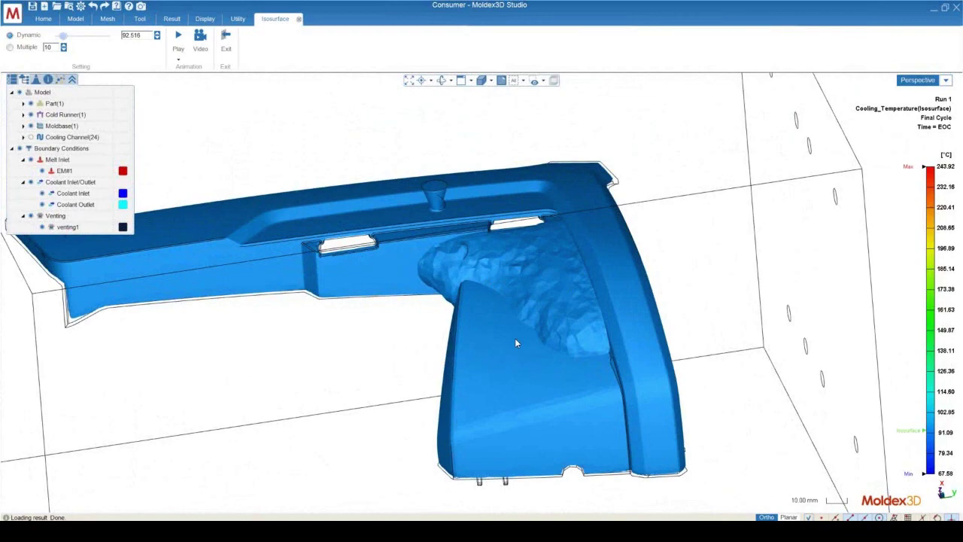
scroll(513, 335, down, 2)
middle_drag(513, 326, 689, 294)
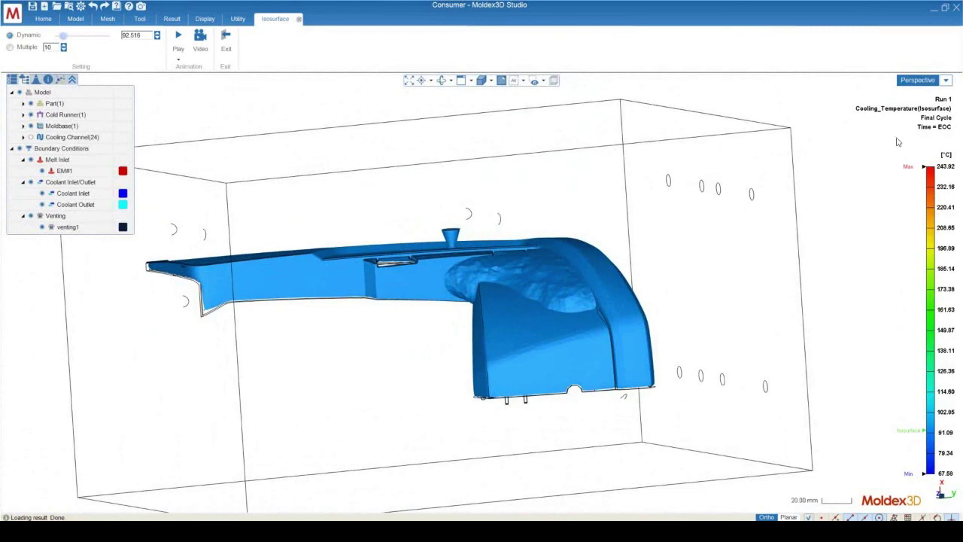
scroll(542, 282, up, 4)
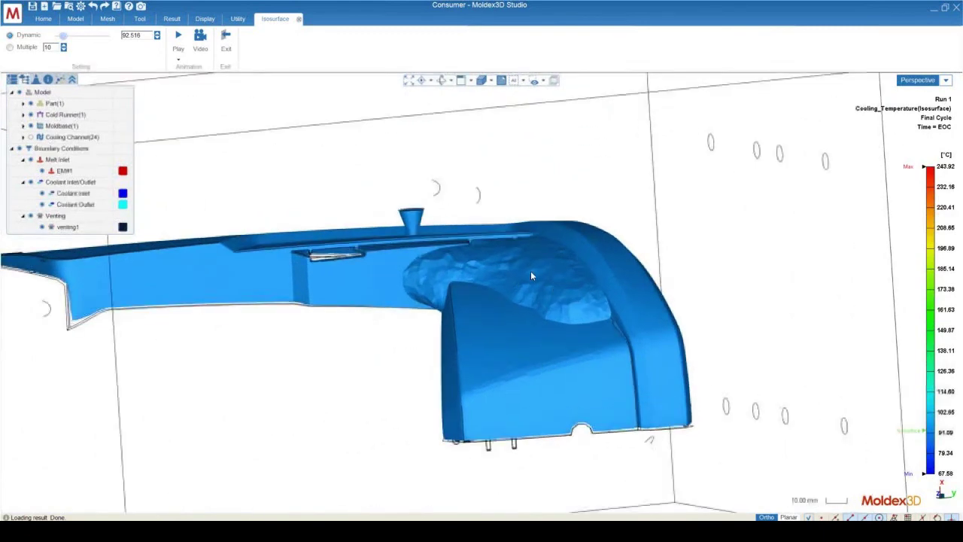
Close the temperature isosurface display and hide the moldbase so only the part's cooling temperature result is shown.
middle_drag(562, 250, 592, 348)
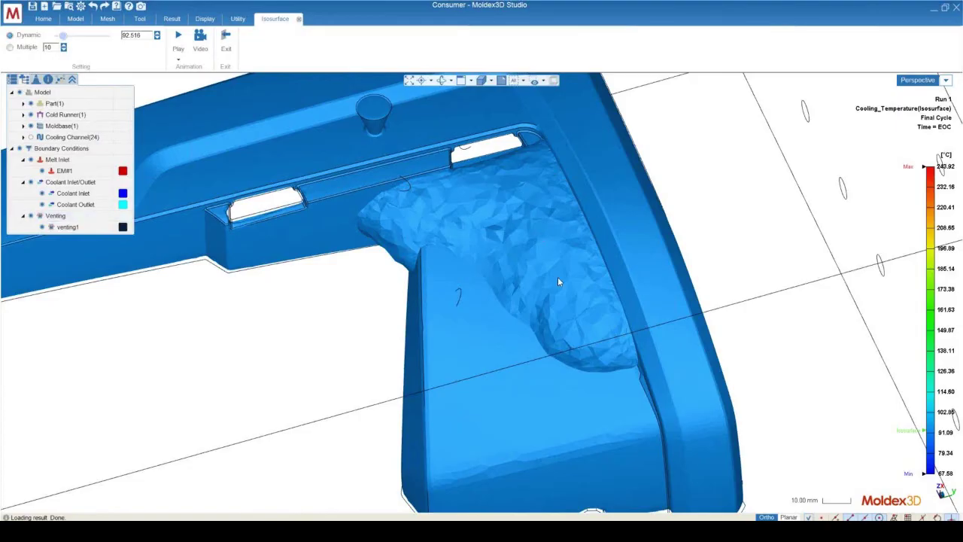
scroll(738, 295, down, 5)
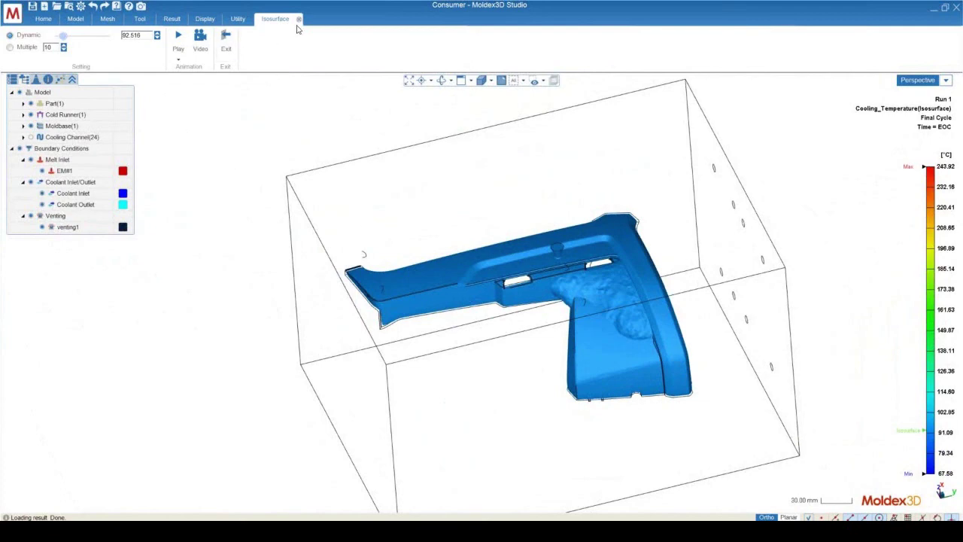
click(228, 44)
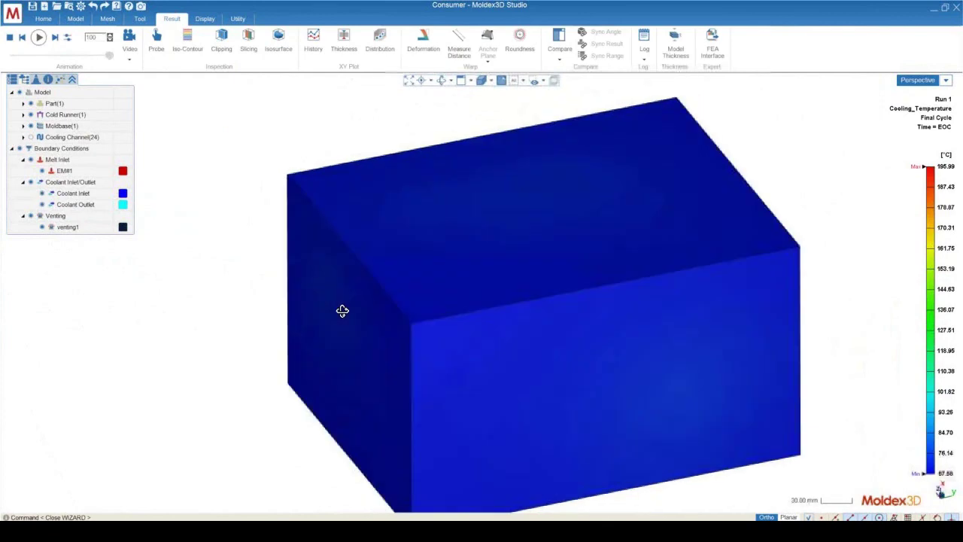
click(31, 125)
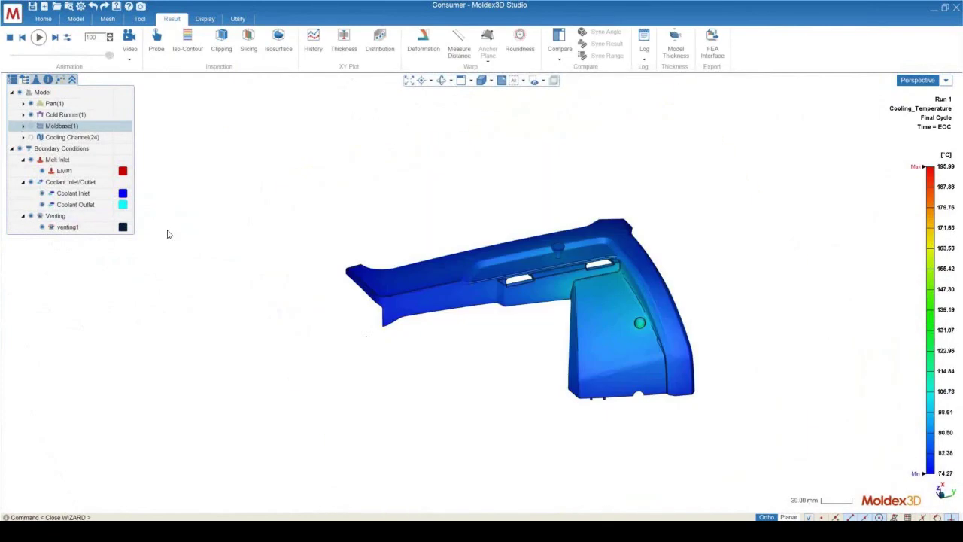
Lower the upper limit of the part's temperature color legend to 105.77 °C.
right_drag(392, 349, 394, 359)
scroll(591, 313, up, 5)
right_drag(538, 336, 646, 334)
scroll(572, 339, down, 3)
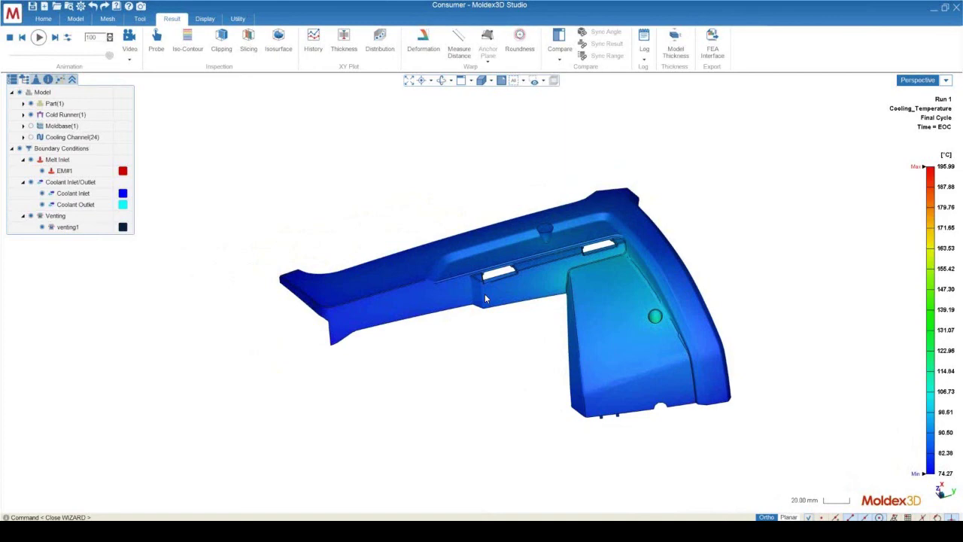
middle_drag(533, 228, 542, 240)
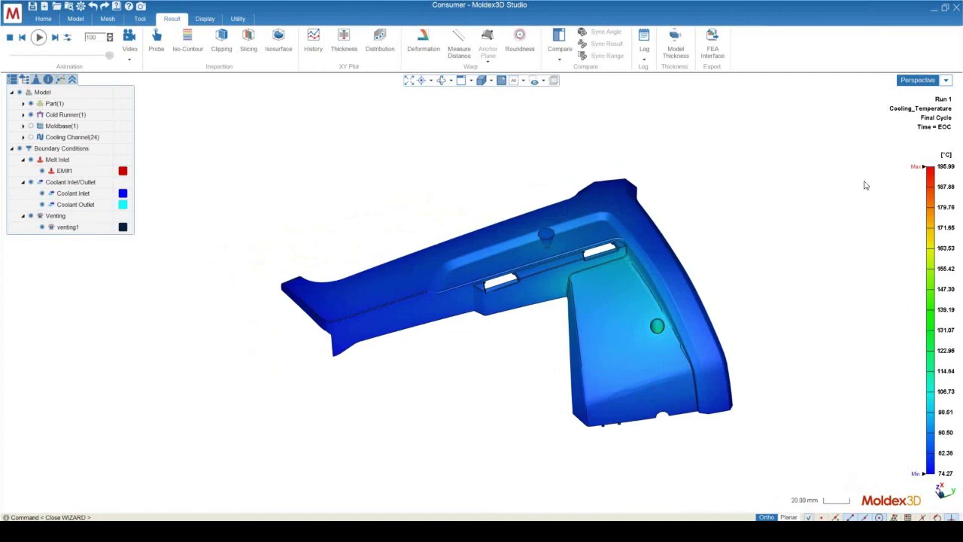
mouse_move(529, 339)
middle_down()
mouse_move(555, 391)
mouse_move(532, 314)
mouse_move(532, 85)
mouse_move(550, 195)
mouse_move(629, 234)
middle_up()
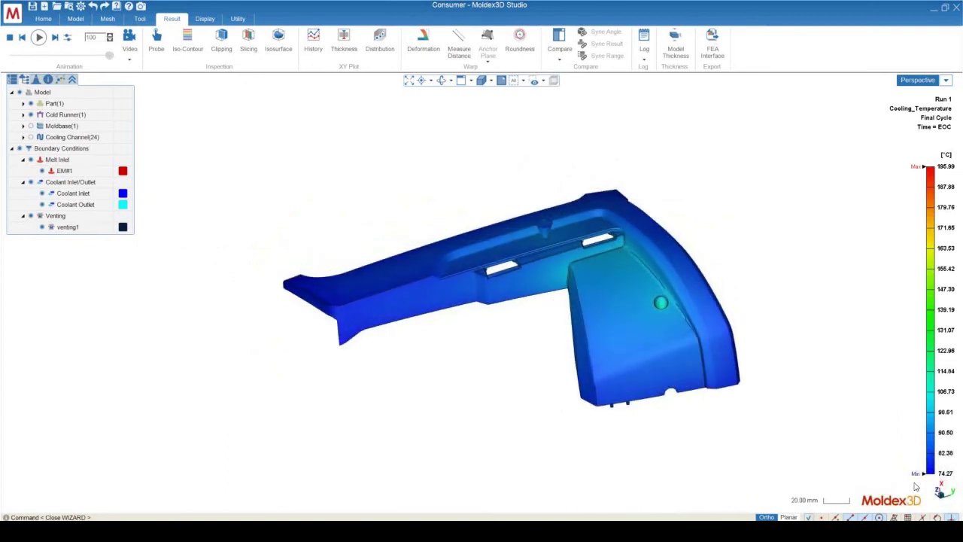
mouse_move(934, 166)
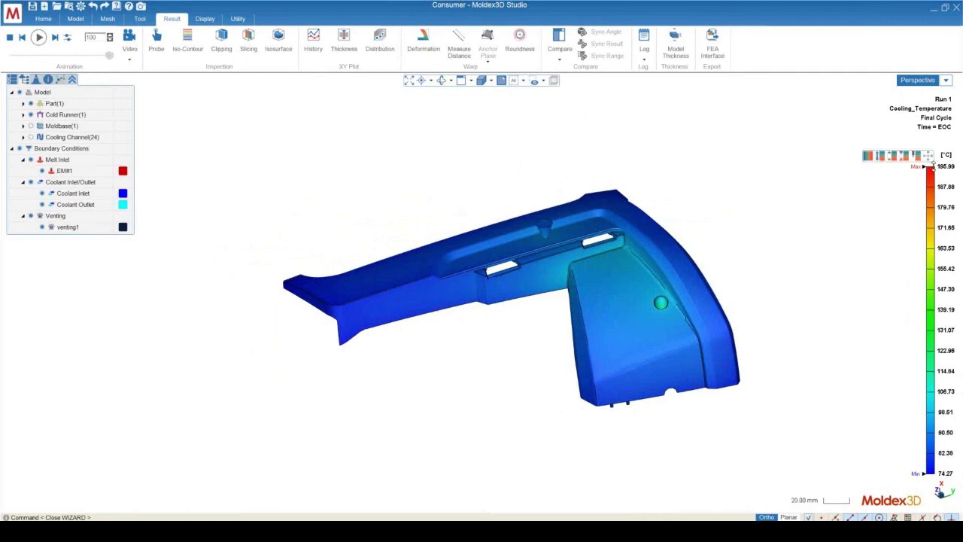
drag(930, 163, 930, 394)
Examine the temperature distribution on the outer side around the two slots and the inside corner.
mouse_move(697, 273)
middle_down()
mouse_move(512, 259)
mouse_move(665, 290)
mouse_move(635, 266)
middle_up()
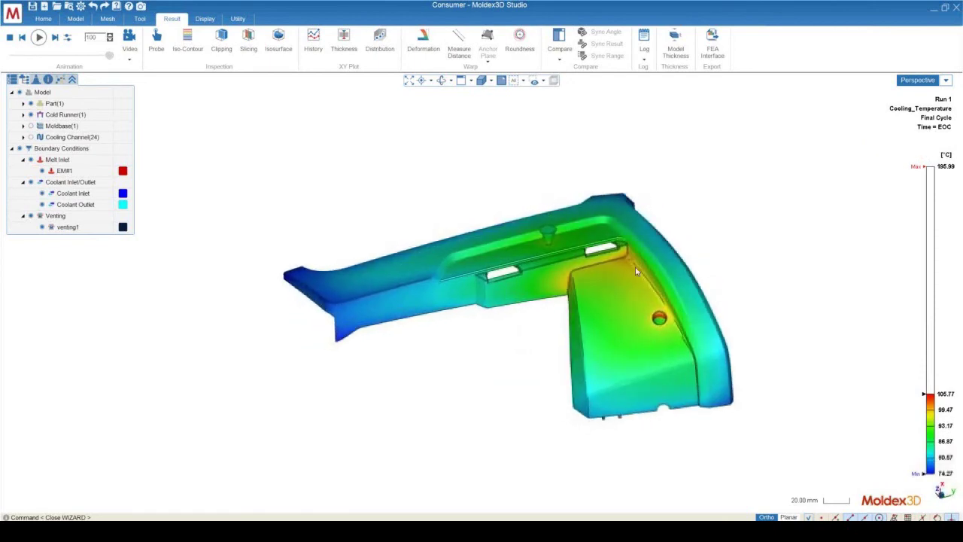
scroll(635, 267, up, 5)
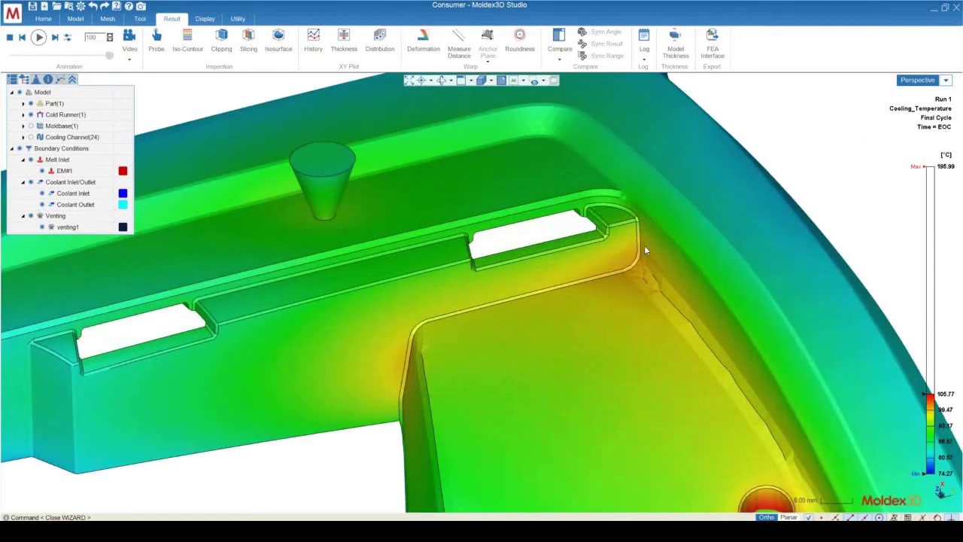
scroll(644, 245, up, 4)
scroll(614, 221, down, 5)
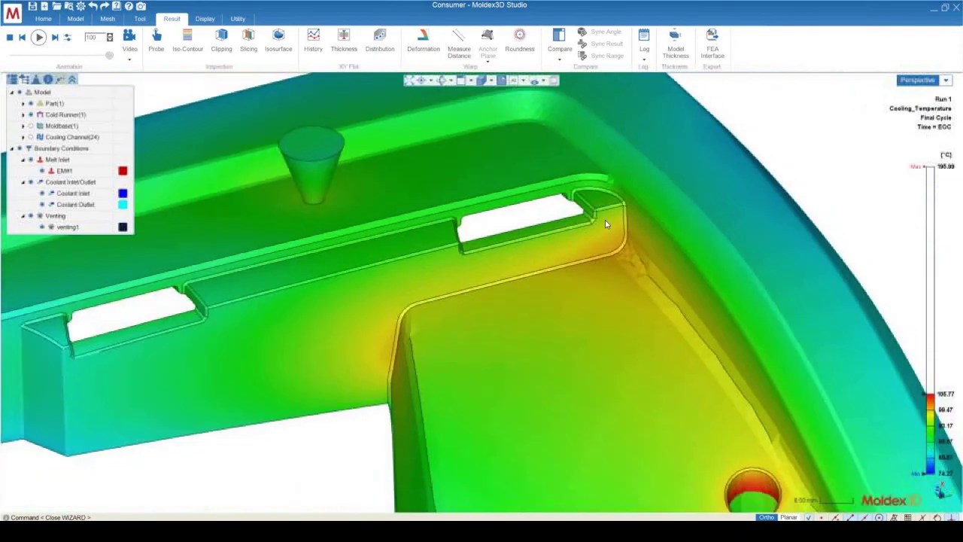
scroll(606, 221, down, 4)
mouse_move(644, 262)
middle_down()
mouse_move(611, 251)
mouse_move(624, 228)
mouse_move(633, 253)
middle_up()
scroll(633, 253, up, 6)
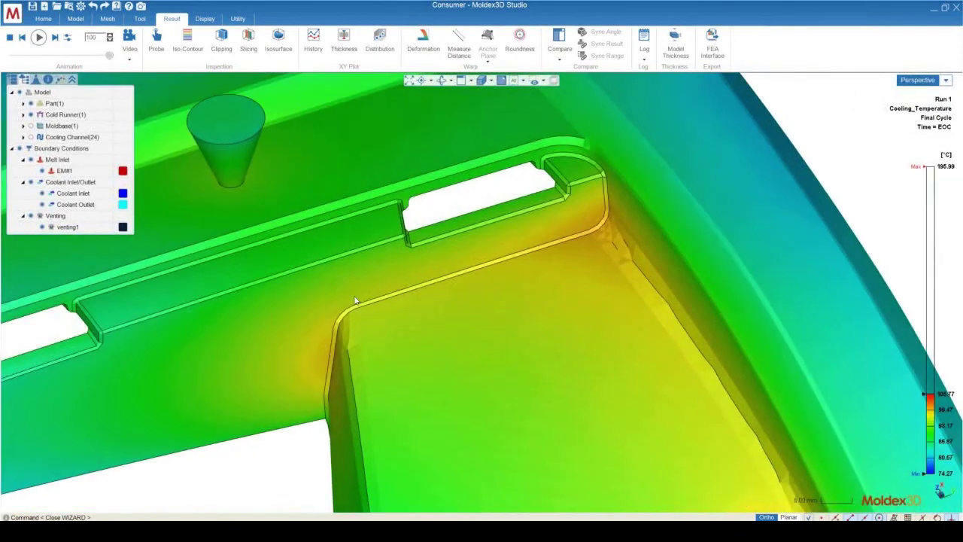
scroll(568, 208, down, 6)
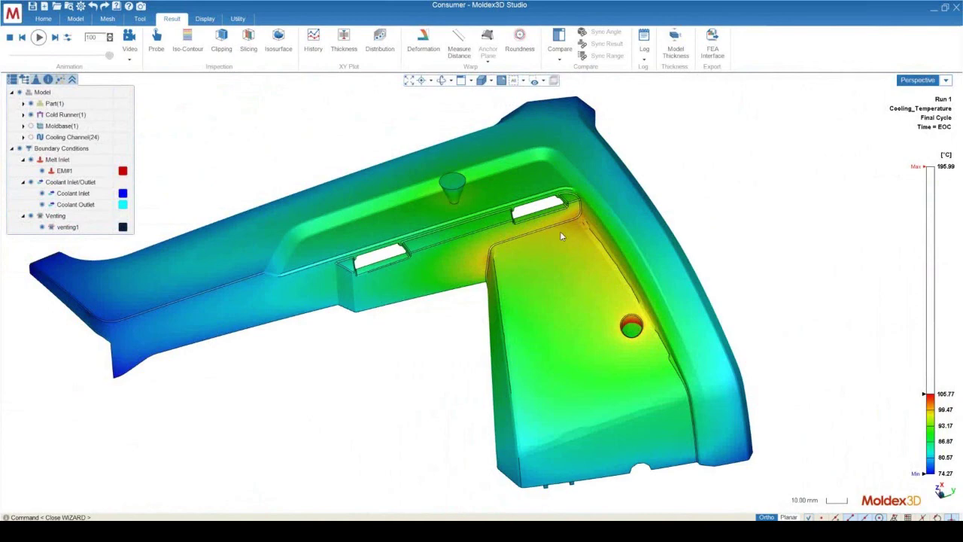
Examine the temperature distribution on the inner side along the curved side wall and around the large boss.
mouse_move(619, 265)
middle_down()
mouse_move(615, 337)
mouse_move(660, 362)
mouse_move(651, 323)
mouse_move(769, 231)
mouse_move(719, 281)
middle_up()
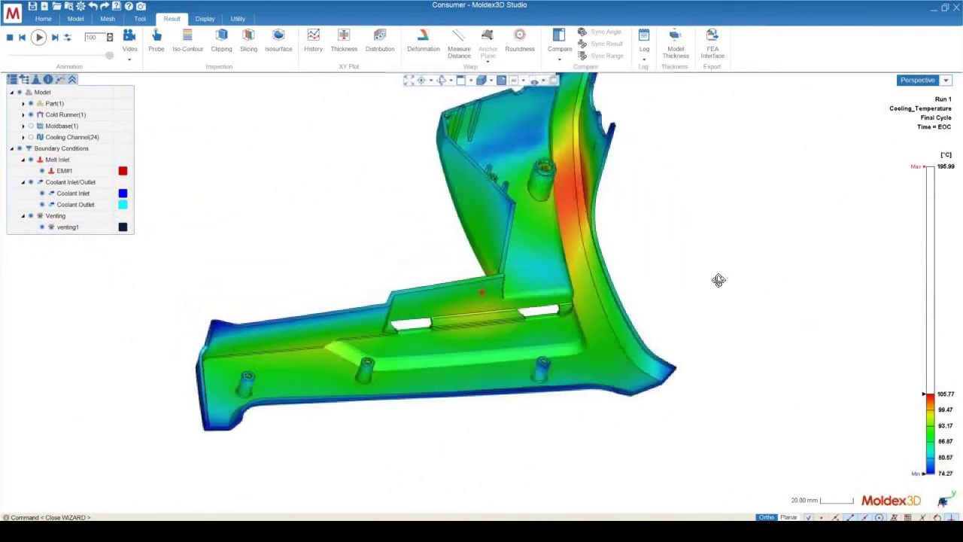
scroll(518, 347, up, 5)
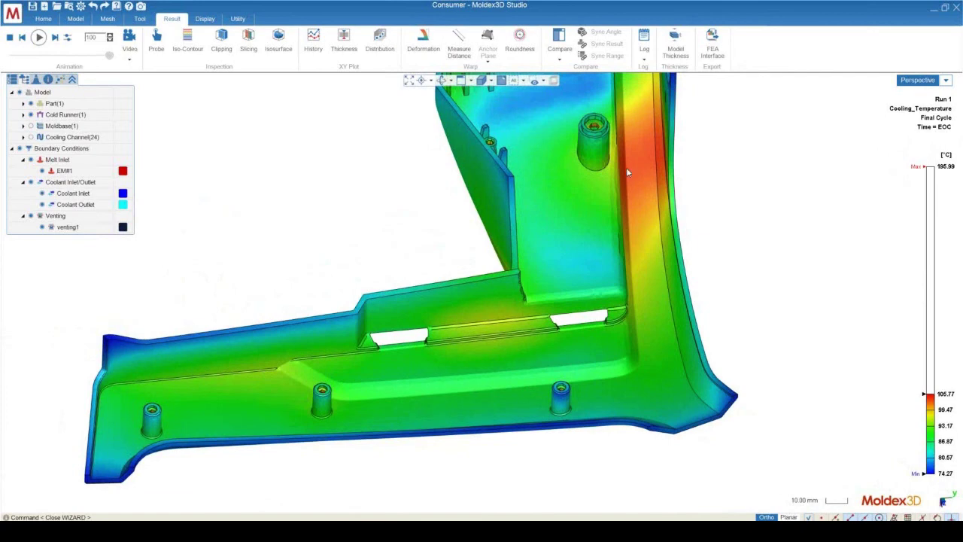
scroll(738, 309, down, 5)
middle_drag(757, 312, 735, 327)
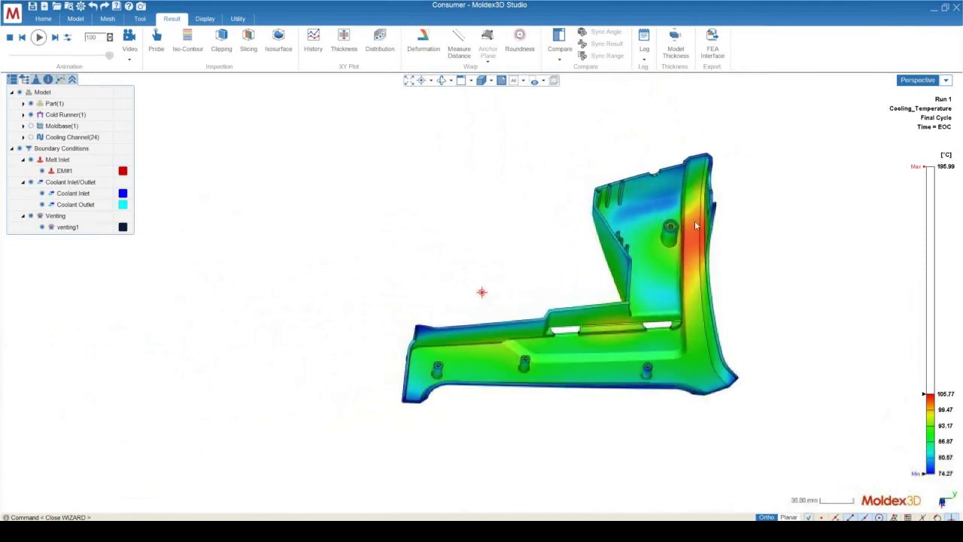
scroll(696, 235, up, 5)
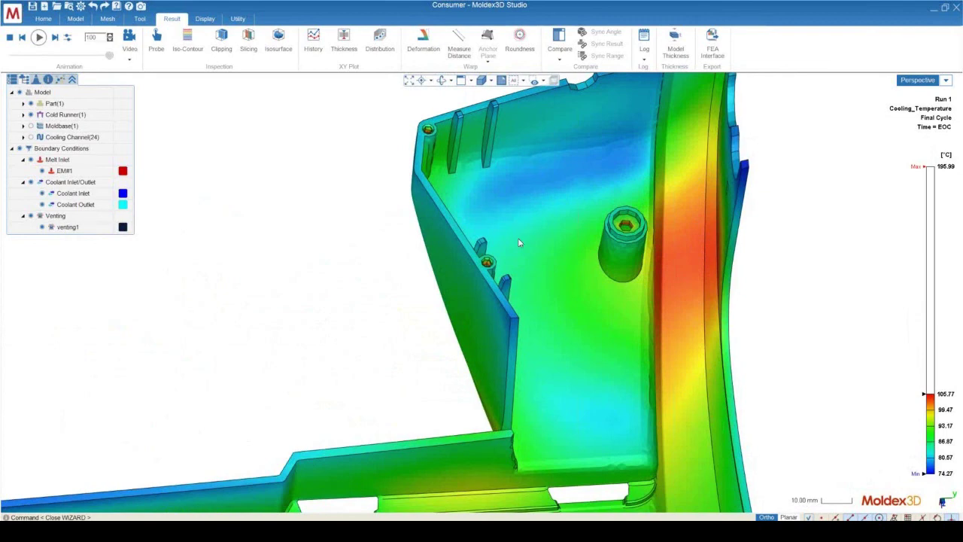
scroll(711, 267, down, 5)
middle_drag(714, 268, 675, 288)
scroll(625, 206, up, 5)
scroll(628, 210, up, 6)
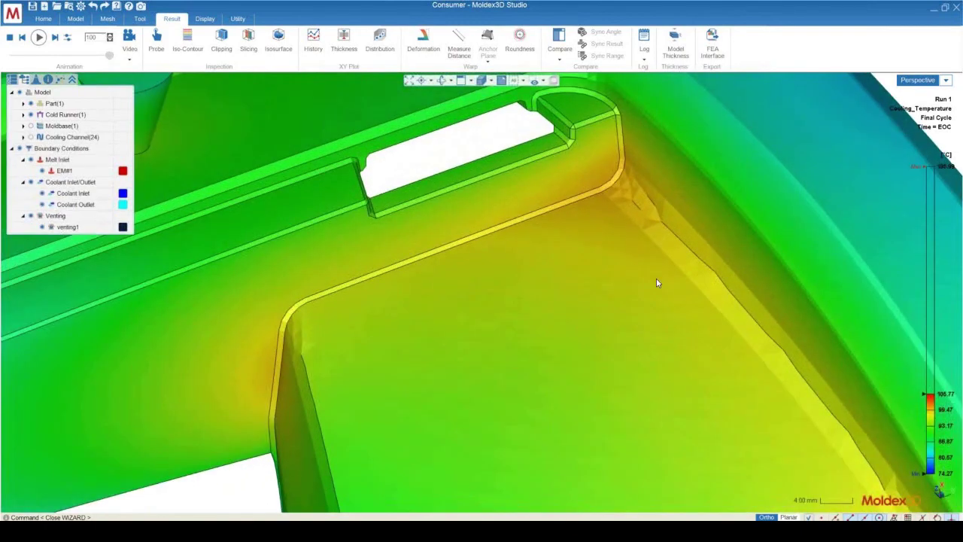
Examine the outer-side temperature up close at the corner beside the slot, and across the whole outer face.
middle_drag(657, 280, 594, 182)
scroll(623, 164, up, 5)
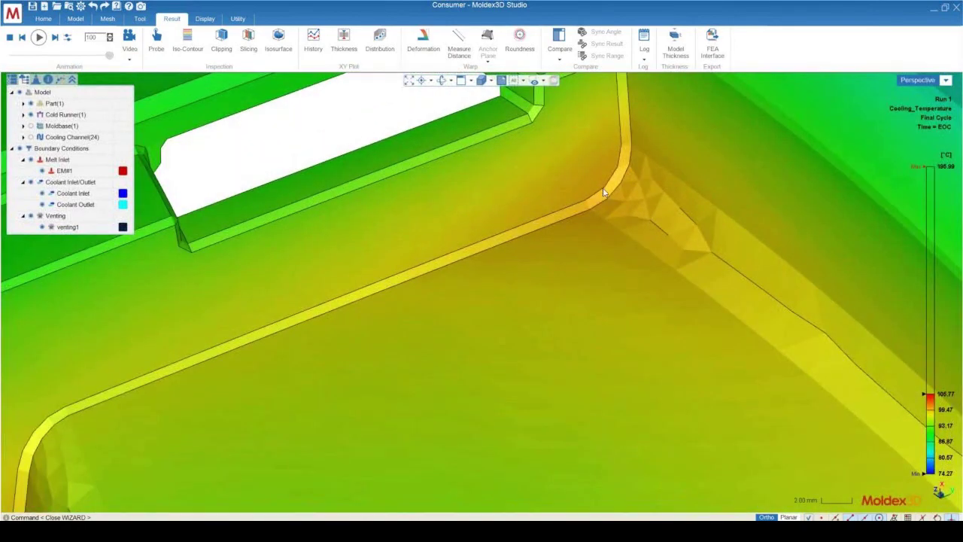
scroll(579, 154, down, 5)
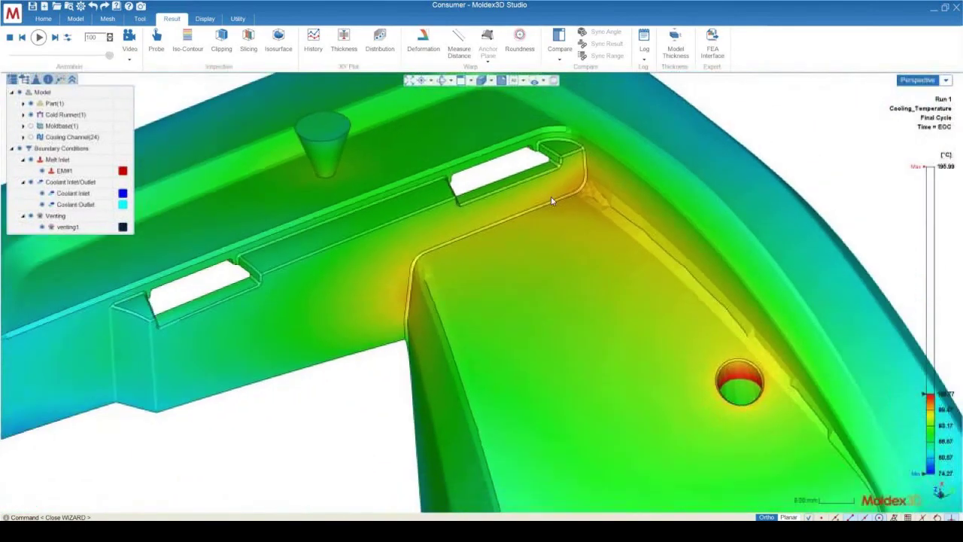
scroll(551, 200, down, 3)
middle_drag(620, 232, 453, 217)
scroll(453, 216, down, 3)
middle_drag(544, 306, 718, 342)
scroll(718, 341, down, 1)
scroll(529, 276, up, 5)
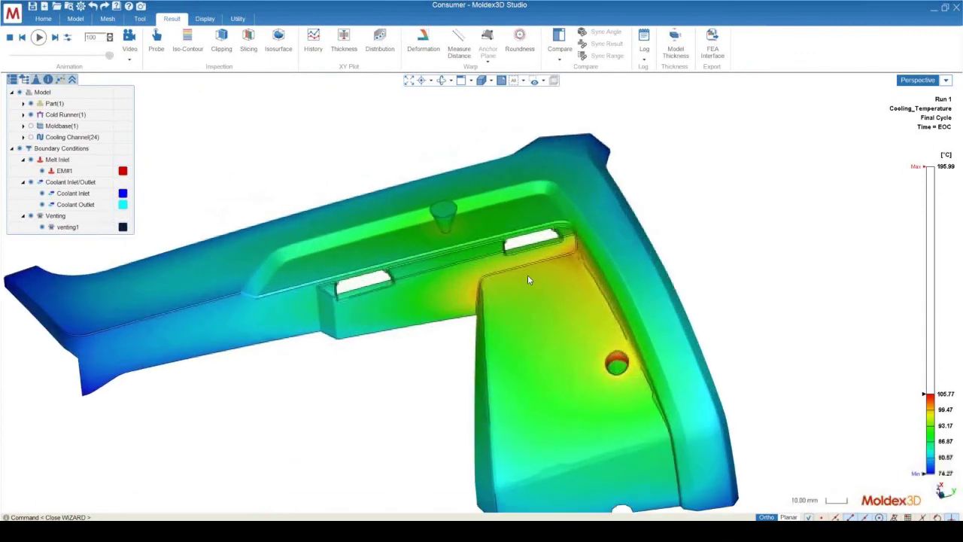
Inspect the inner-side temperature at the curved wall strip beside the large boss from several angles, and return to the outer side.
middle_drag(580, 327, 632, 179)
scroll(632, 183, down, 3)
scroll(649, 131, up, 4)
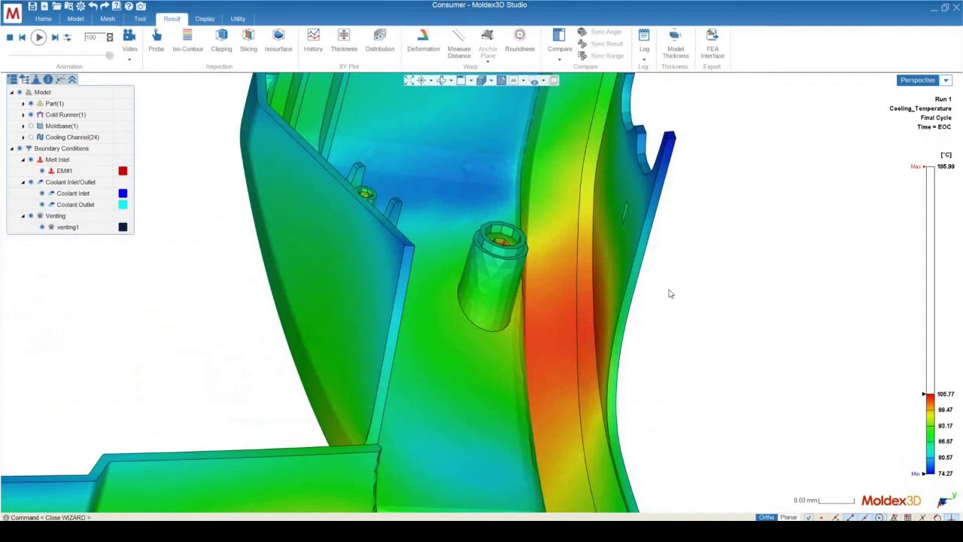
scroll(610, 295, up, 5)
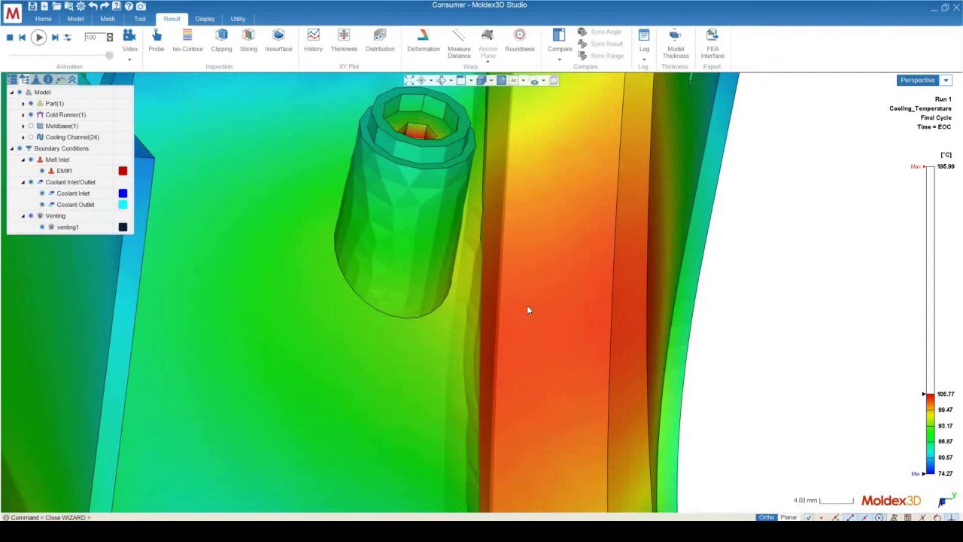
scroll(583, 316, down, 6)
middle_drag(582, 316, 391, 308)
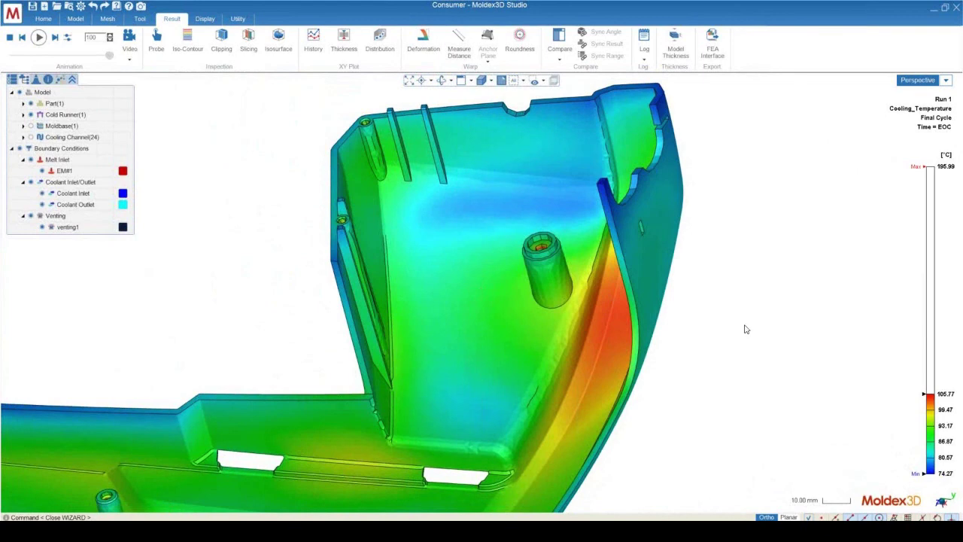
scroll(742, 185, down, 6)
middle_drag(538, 178, 530, 294)
scroll(647, 251, up, 6)
scroll(495, 214, down, 2)
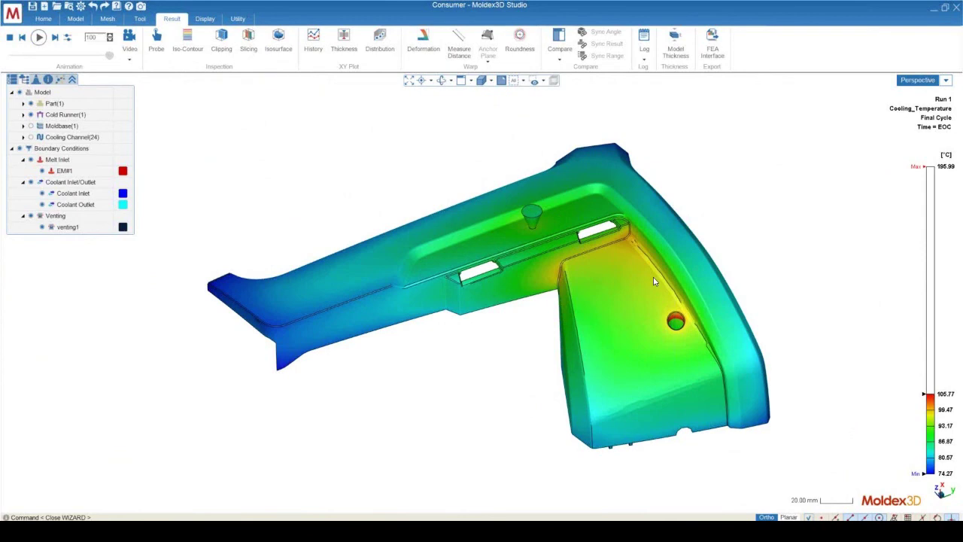
Compare the temperature at the outer inside corner and round hole with that of the curved wall on the inner side.
mouse_move(639, 292)
middle_down()
mouse_move(627, 286)
mouse_move(646, 300)
middle_up()
middle_drag(601, 325, 600, 311)
scroll(635, 242, up, 3)
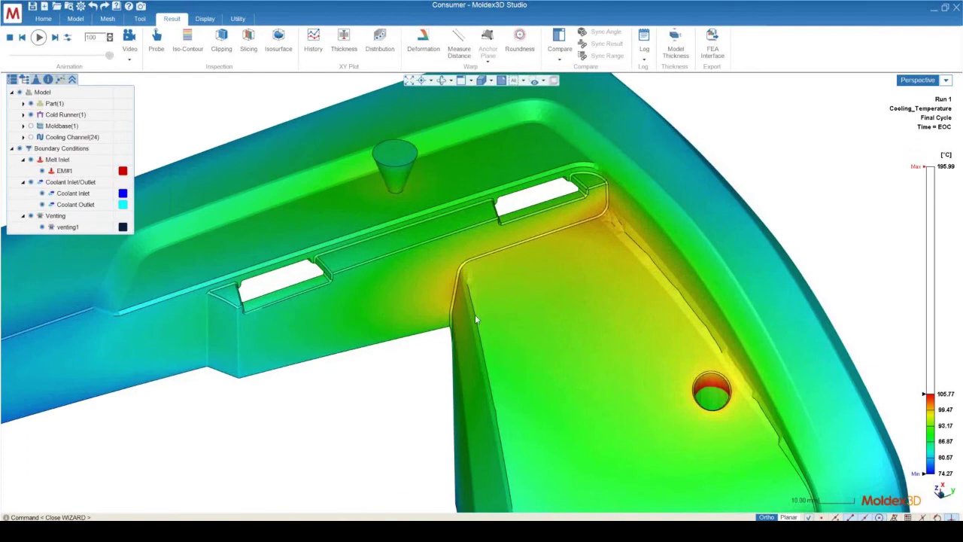
scroll(525, 259, down, 3)
middle_drag(595, 315, 672, 210)
scroll(580, 245, up, 4)
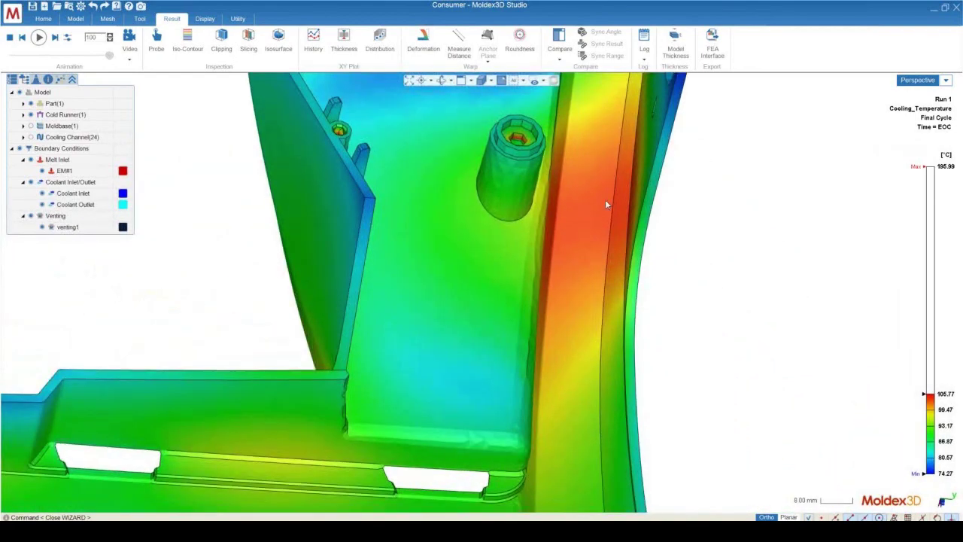
middle_drag(600, 181, 658, 319)
mouse_move(933, 421)
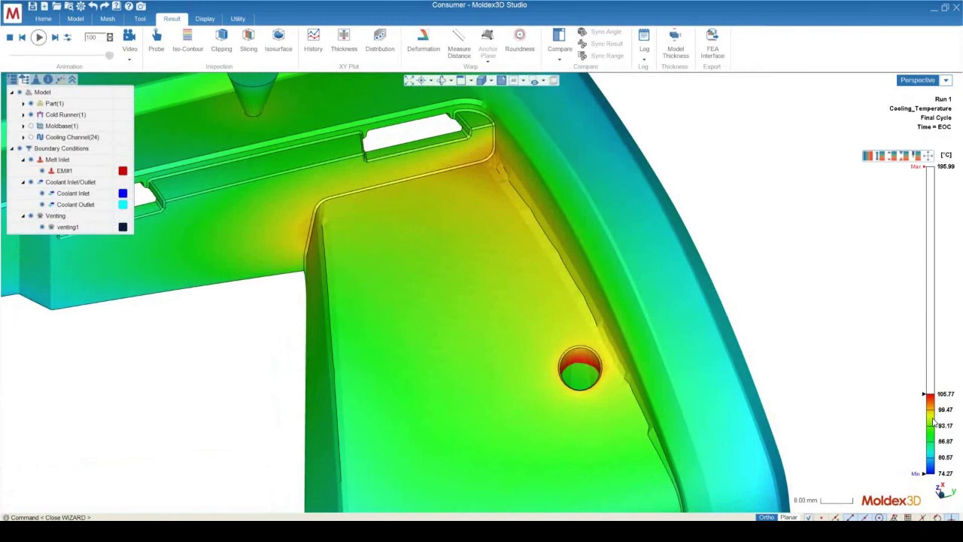
middle_drag(474, 223, 610, 306)
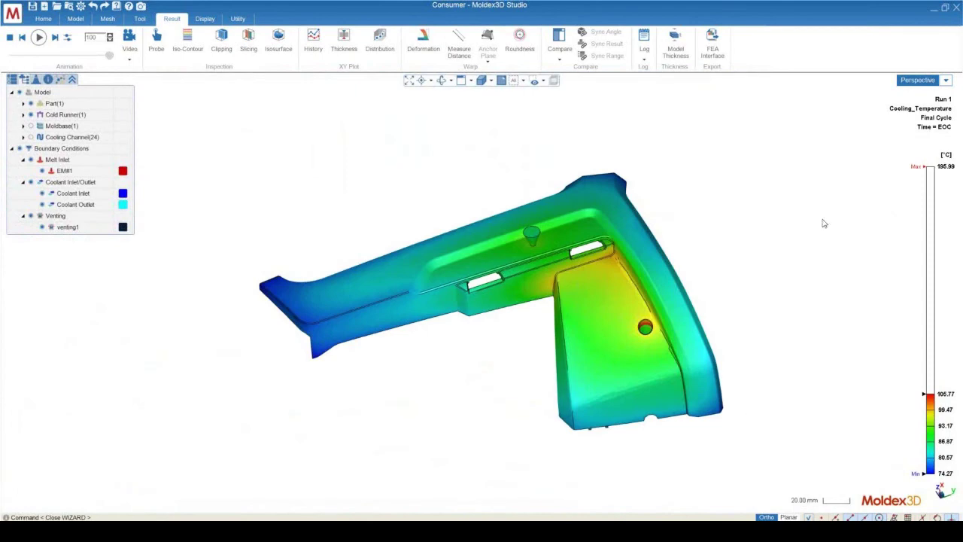
middle_drag(572, 320, 378, 274)
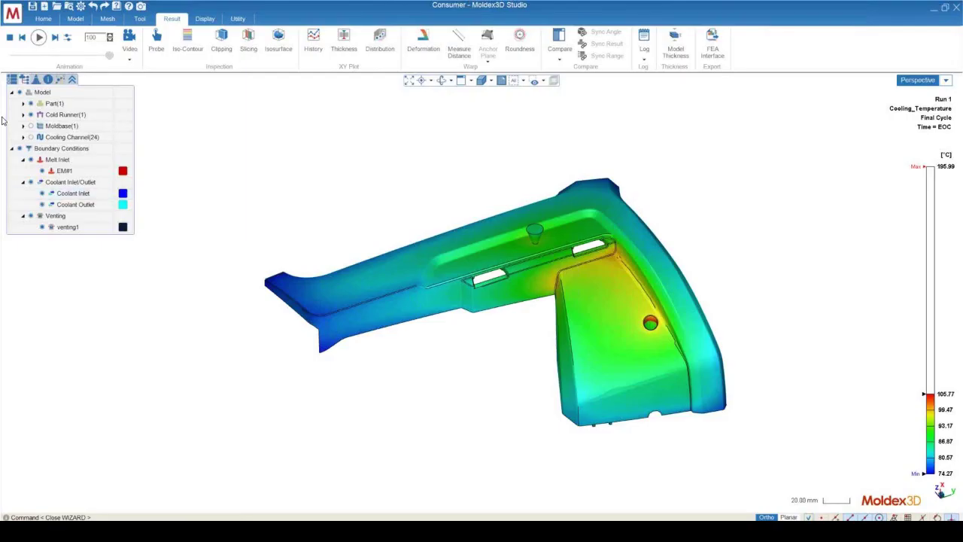
Display the Mold Temperature Difference result of the cooling analysis and inspect the part's outer side.
click(13, 79)
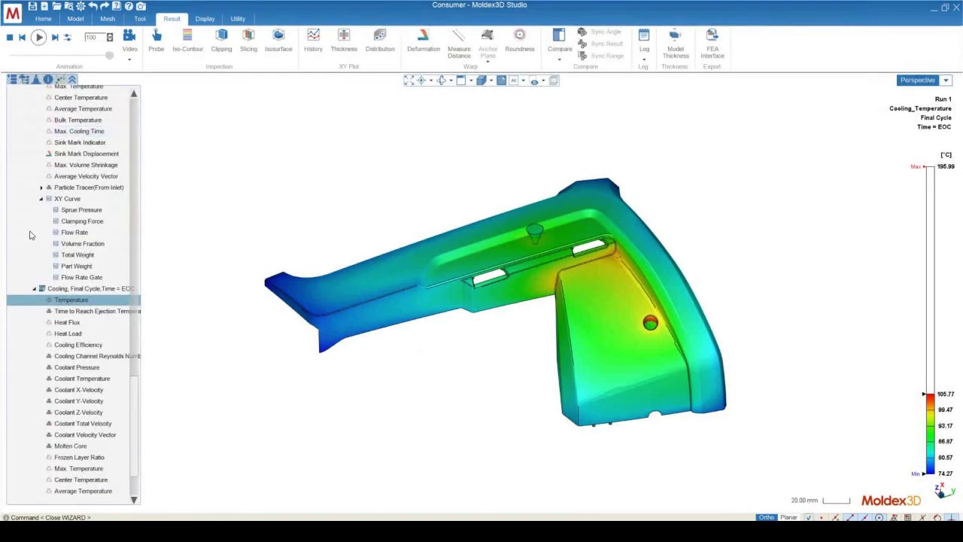
scroll(30, 235, down, 2)
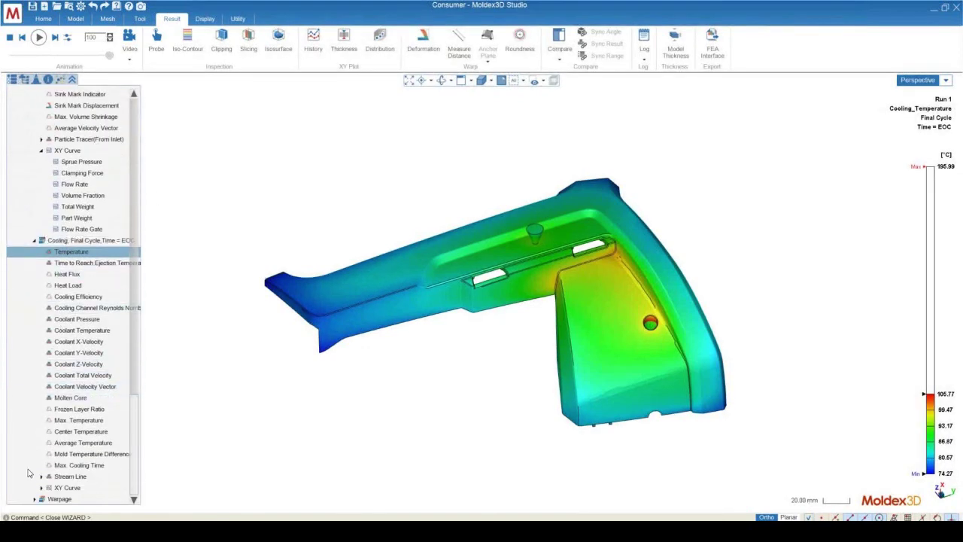
click(67, 454)
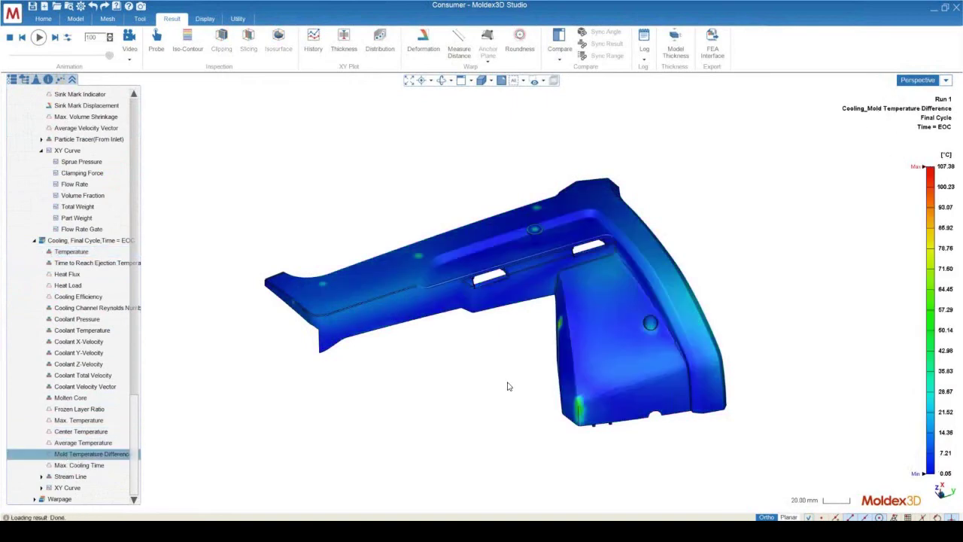
mouse_move(502, 389)
middle_down()
mouse_move(495, 383)
mouse_move(516, 387)
mouse_move(518, 187)
mouse_move(599, 280)
mouse_move(279, 263)
mouse_move(352, 269)
mouse_move(753, 222)
mouse_move(819, 165)
mouse_move(500, 373)
mouse_move(430, 389)
mouse_move(597, 303)
mouse_move(579, 405)
middle_up()
scroll(580, 405, up, 3)
scroll(610, 341, up, 3)
scroll(575, 358, down, 12)
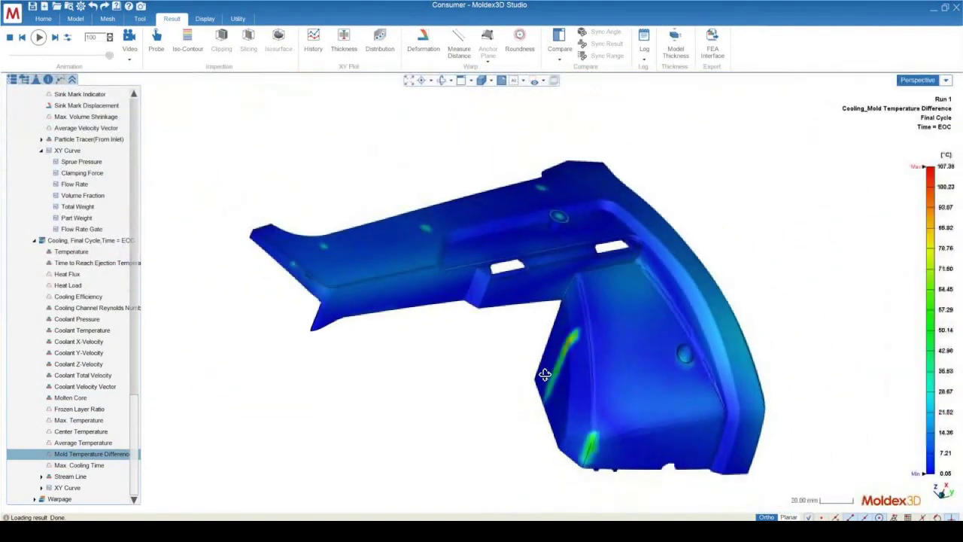
middle_drag(675, 254, 593, 256)
Lower the upper limit of the mold temperature difference legend to 22.78 °C and inspect the outer side.
mouse_move(924, 174)
mouse_move(931, 167)
mouse_down()
mouse_move(927, 420)
mouse_move(927, 408)
mouse_up()
middle_drag(779, 340, 520, 326)
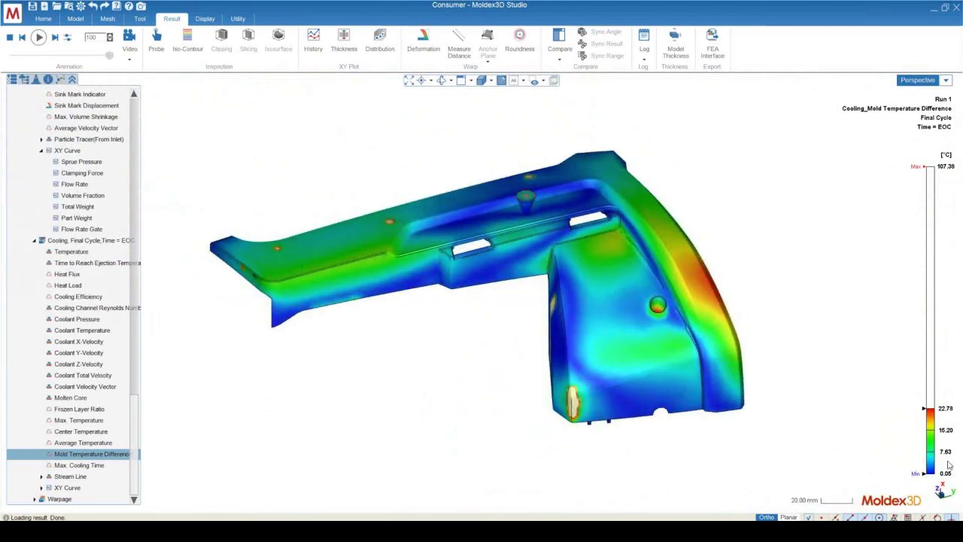
mouse_move(935, 485)
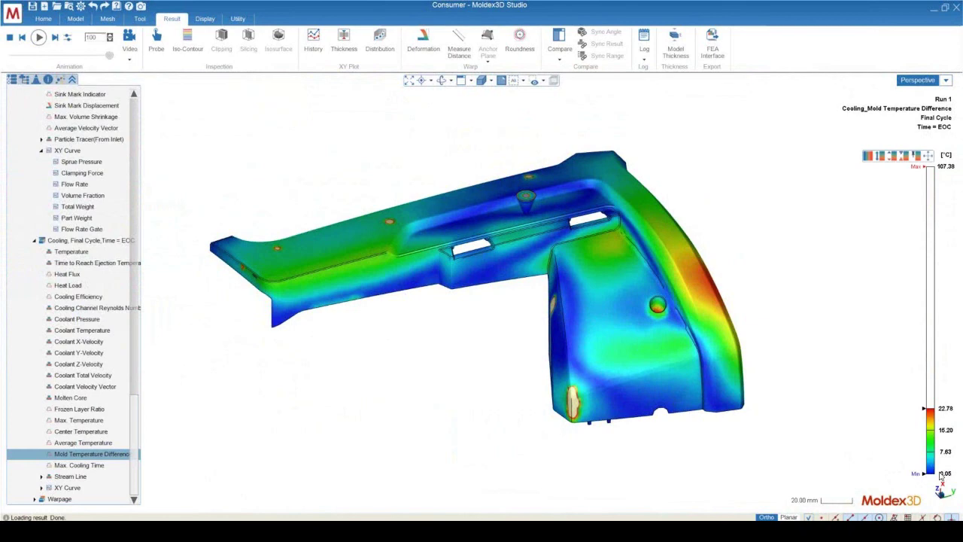
mouse_move(442, 366)
middle_down()
mouse_move(333, 327)
mouse_move(327, 303)
mouse_move(296, 274)
middle_up()
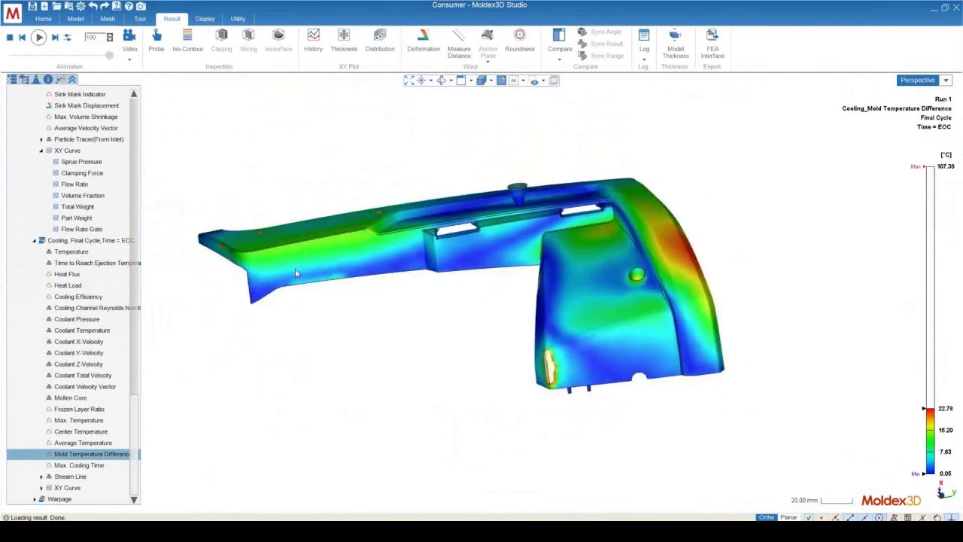
Inspect the mold temperature difference along the ridge edge and small holes of the long arm from several angles.
scroll(276, 242, up, 10)
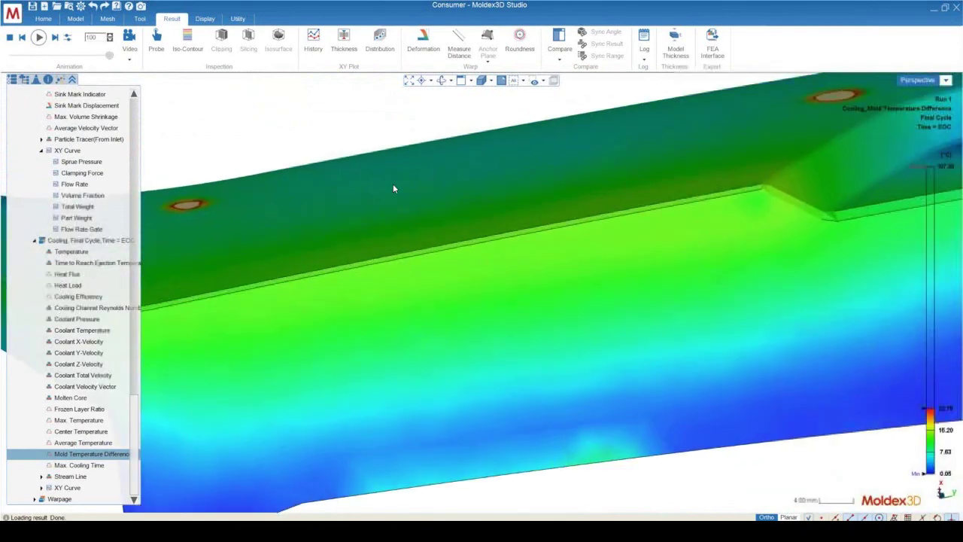
mouse_move(306, 258)
middle_down()
mouse_move(486, 135)
mouse_move(410, 188)
middle_up()
middle_drag(445, 110, 195, 400)
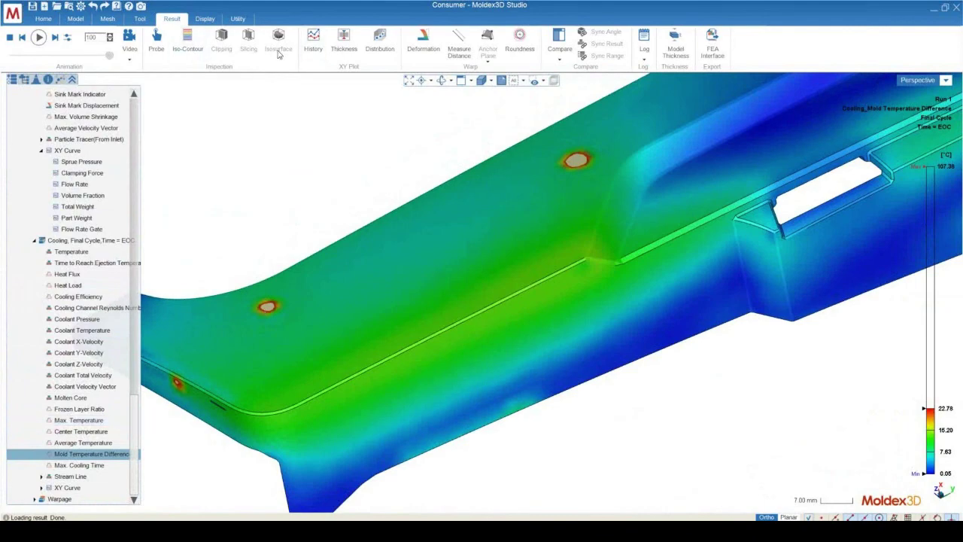
mouse_move(395, 327)
middle_down()
mouse_move(311, 361)
mouse_move(415, 344)
mouse_move(412, 331)
middle_up()
scroll(401, 276, up, 2)
middle_drag(401, 280, 382, 263)
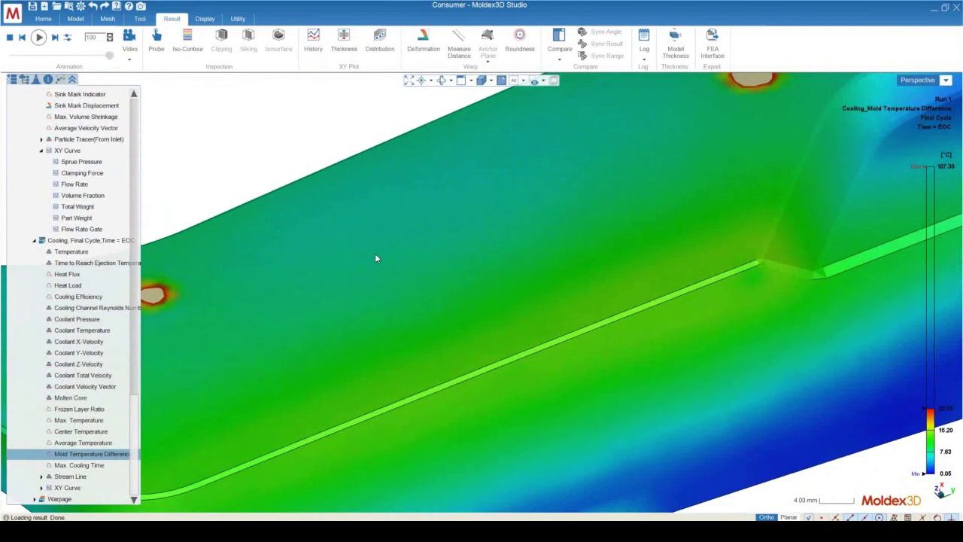
middle_drag(328, 449, 402, 286)
middle_drag(490, 176, 404, 375)
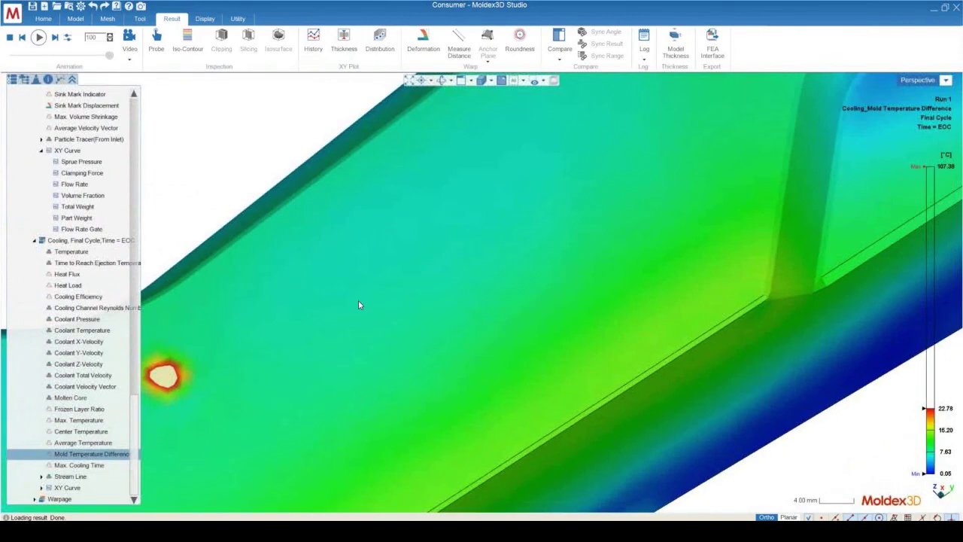
scroll(344, 316, down, 10)
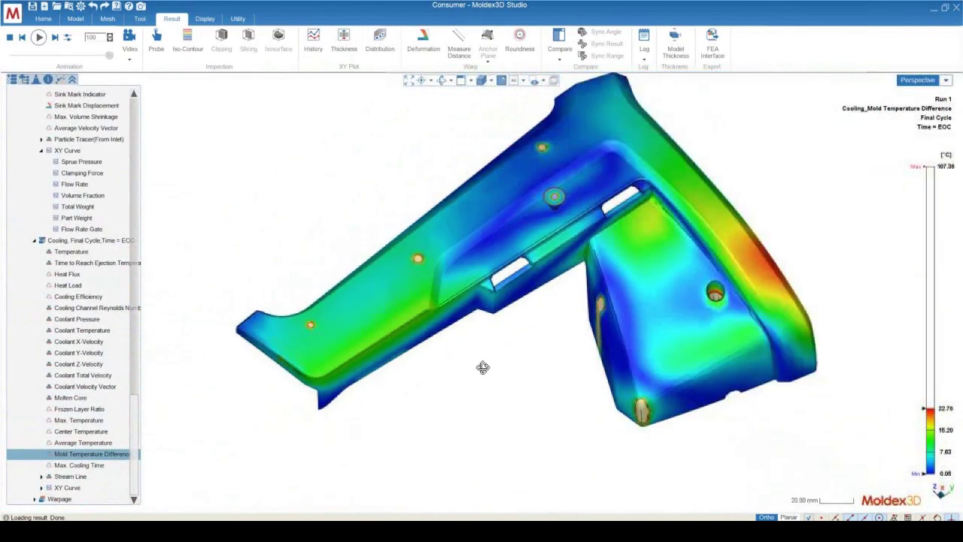
middle_drag(483, 368, 492, 329)
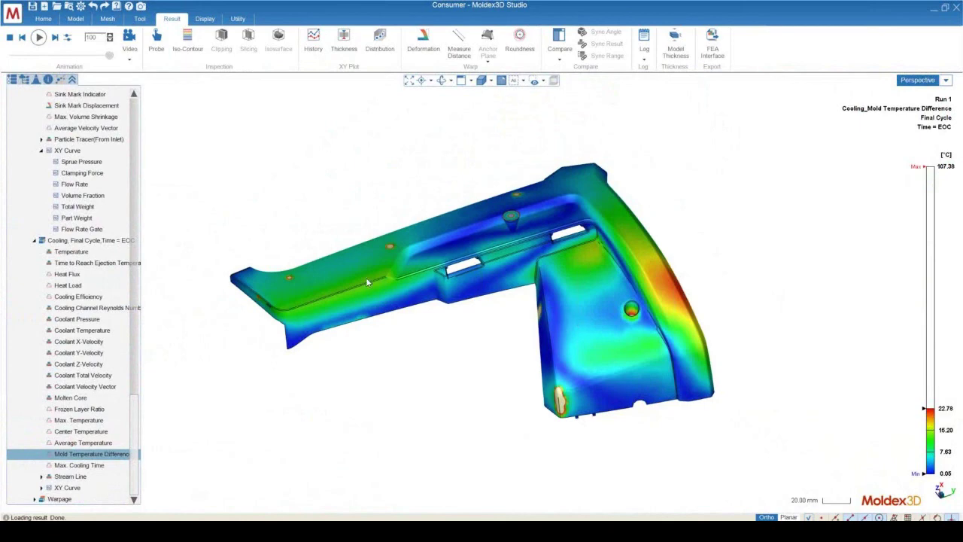
scroll(358, 277, up, 6)
scroll(286, 292, down, 3)
middle_drag(312, 293, 499, 361)
scroll(499, 361, down, 1)
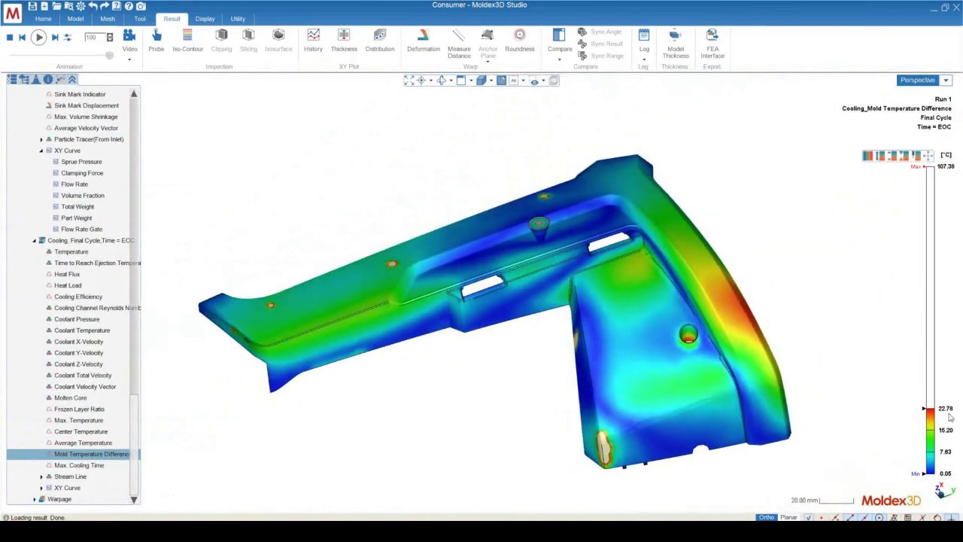
Inspect the mold temperature difference on the curved wall beside the round hole, on both the outer and inner sides.
scroll(701, 317, up, 6)
scroll(676, 261, up, 3)
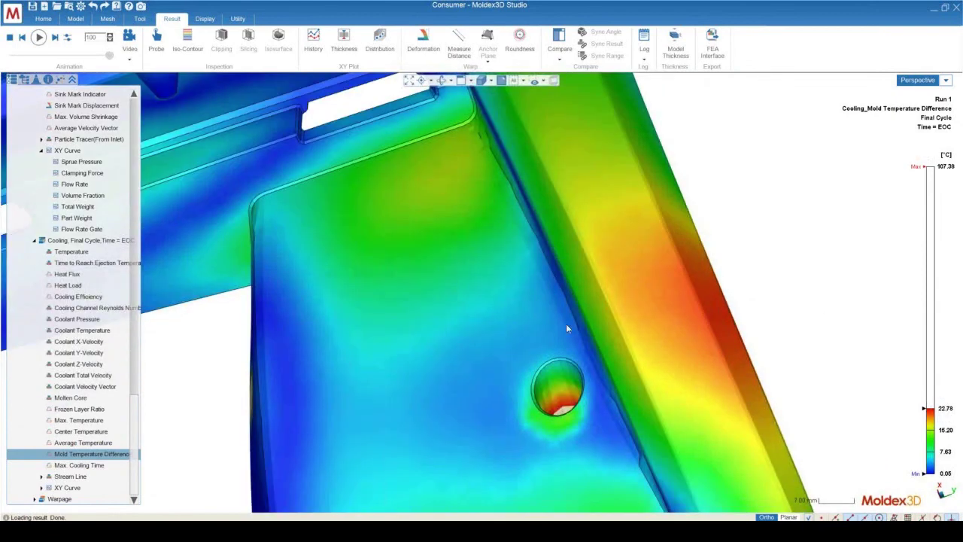
middle_drag(640, 366, 669, 383)
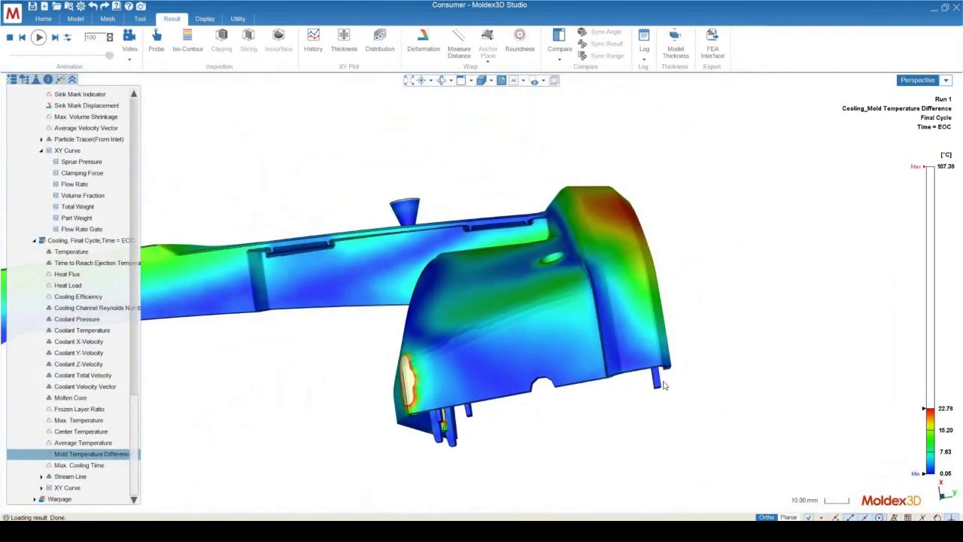
middle_drag(645, 415, 596, 130)
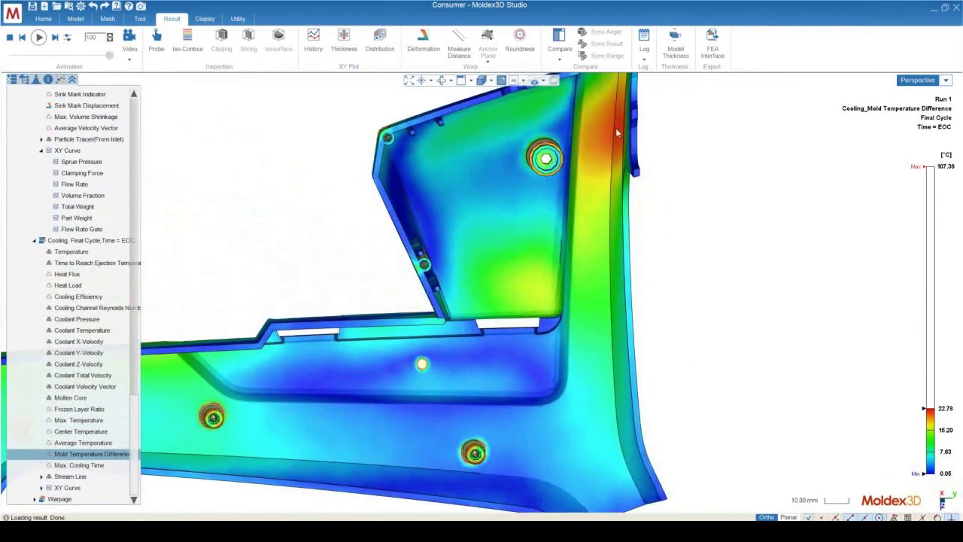
middle_drag(617, 101, 703, 314)
scroll(677, 289, up, 6)
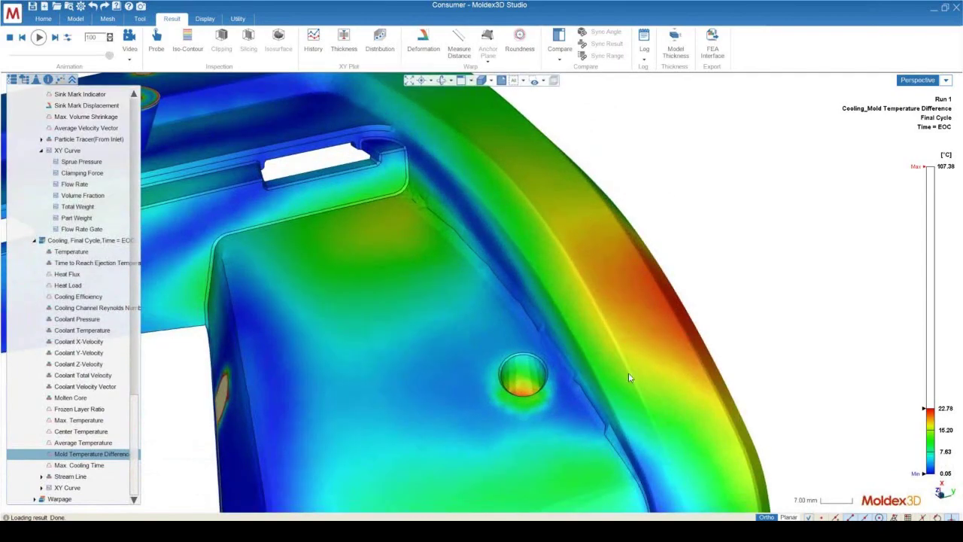
mouse_move(652, 344)
middle_down()
mouse_move(512, 327)
mouse_move(221, 328)
mouse_move(495, 351)
mouse_move(606, 301)
middle_up()
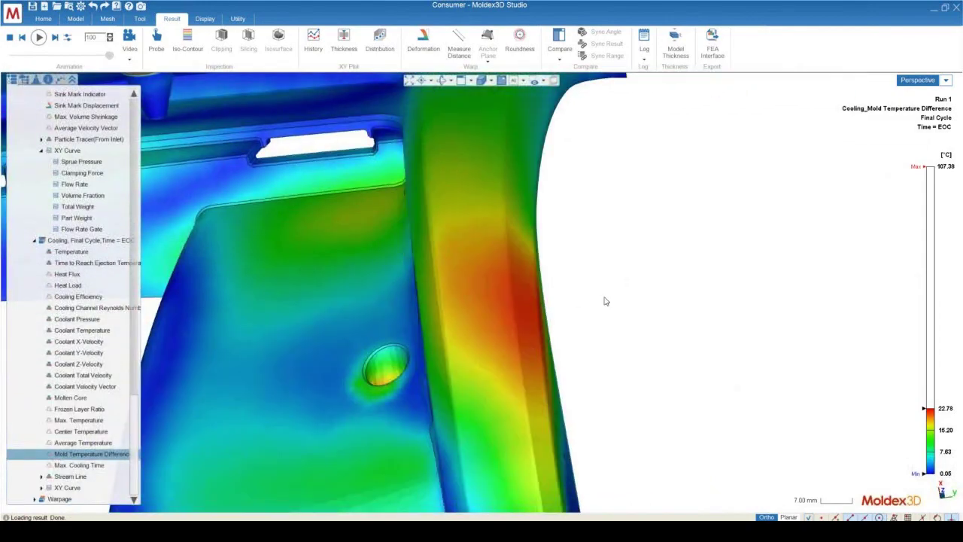
scroll(685, 194, down, 4)
middle_drag(660, 243, 812, 239)
scroll(705, 269, down, 4)
mouse_move(705, 269)
middle_down()
mouse_move(620, 315)
mouse_move(588, 300)
middle_up()
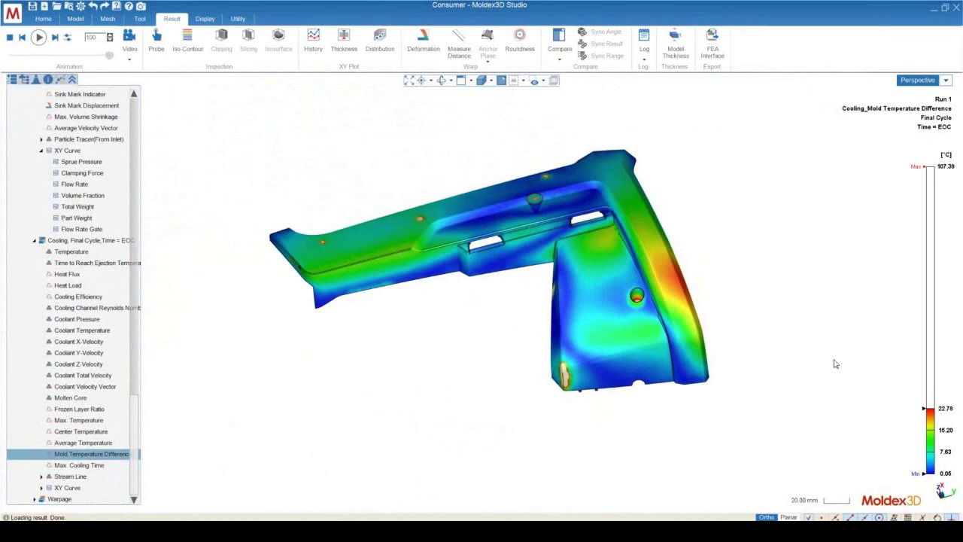
Set the upper limit of the mold temperature difference legend to 10 °C.
scroll(450, 383, up, 2)
mouse_move(450, 383)
middle_down()
mouse_move(407, 342)
mouse_move(467, 396)
mouse_move(450, 378)
middle_up()
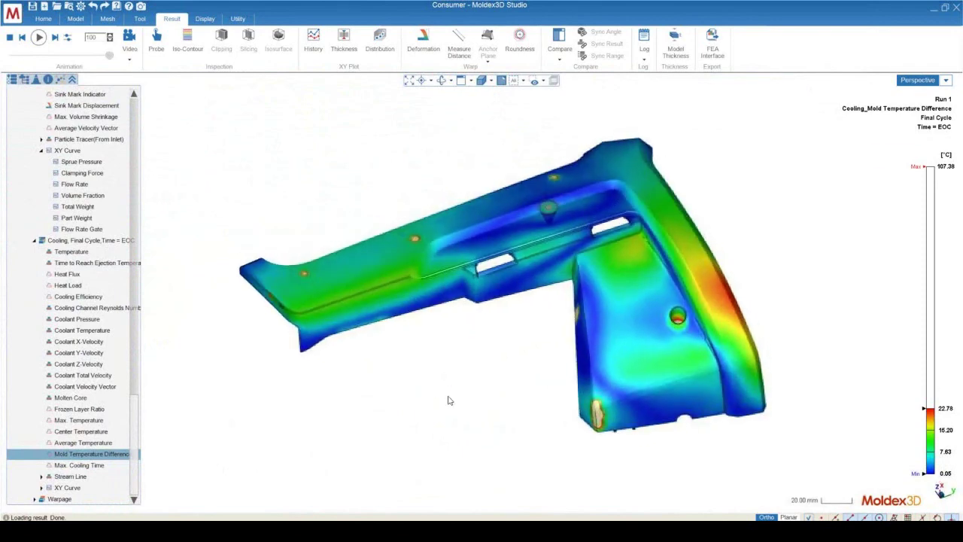
mouse_move(945, 170)
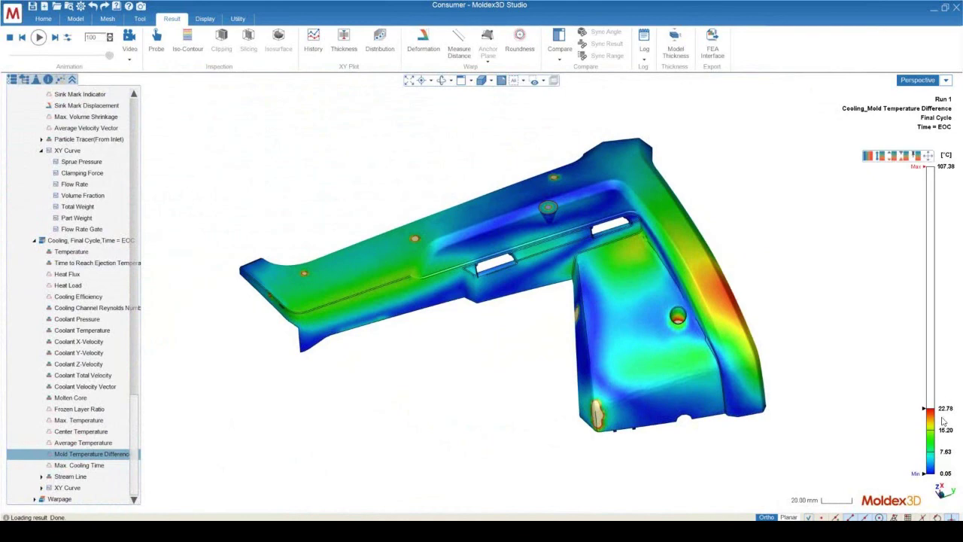
double_click(946, 167)
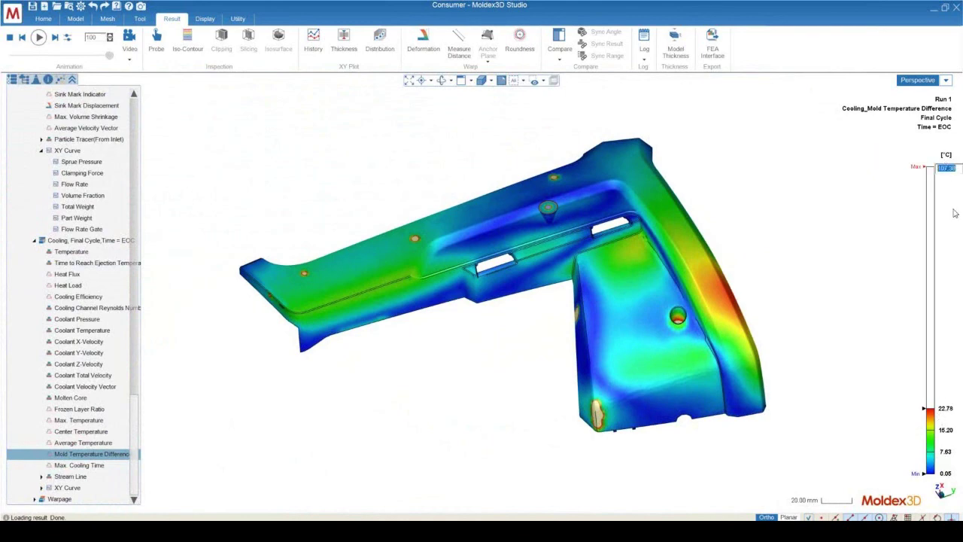
mouse_move(942, 269)
text(10)
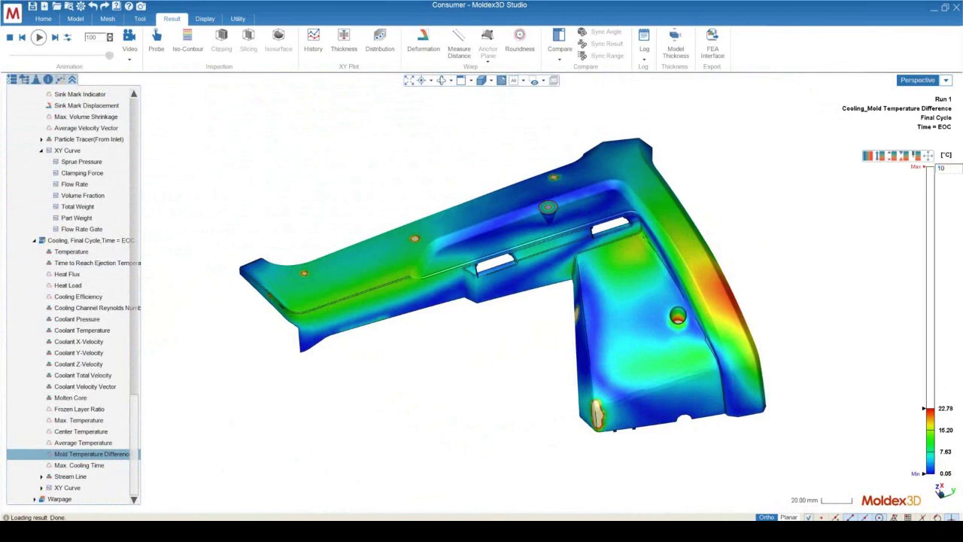
key(Return)
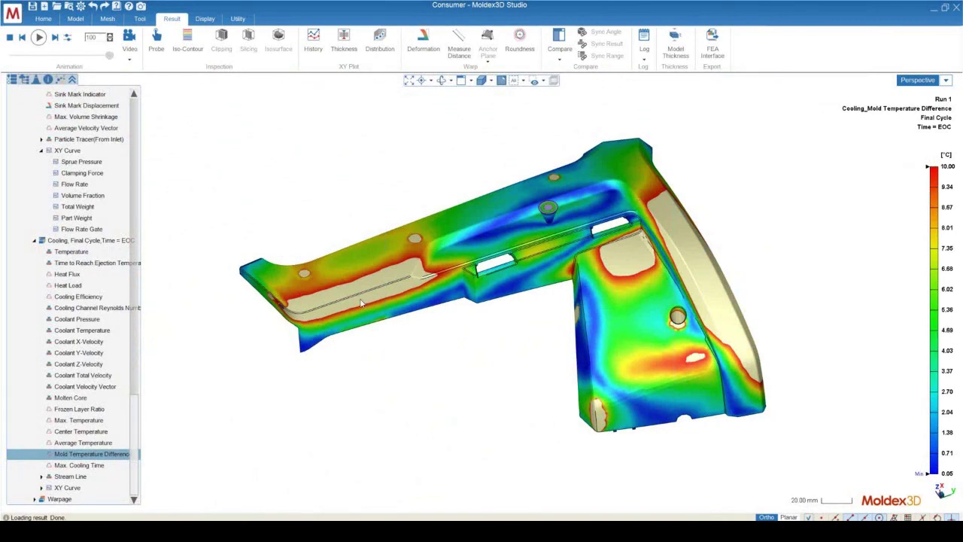
Examine the out-of-range area along the long arm's ridge edge and compare it with the rest of the outer side.
scroll(364, 278, up, 4)
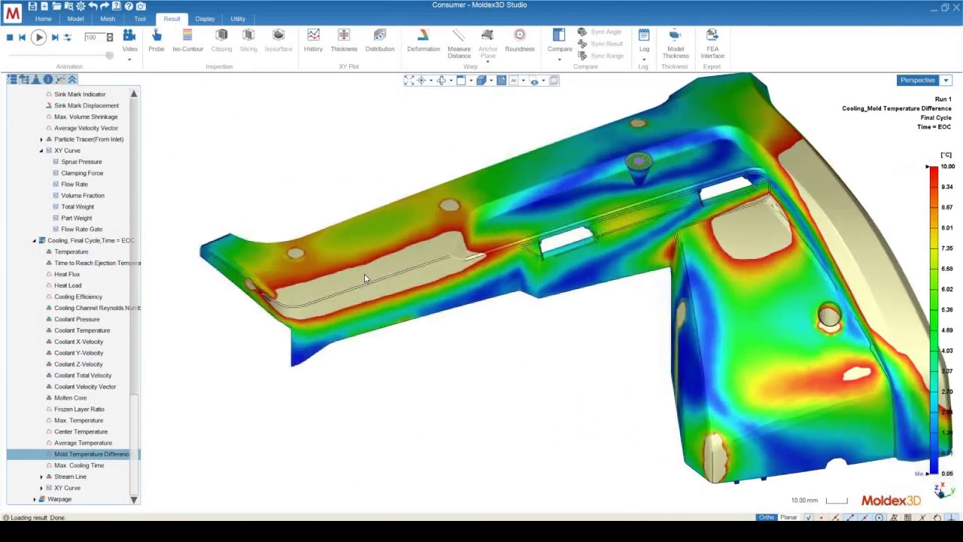
scroll(364, 278, up, 3)
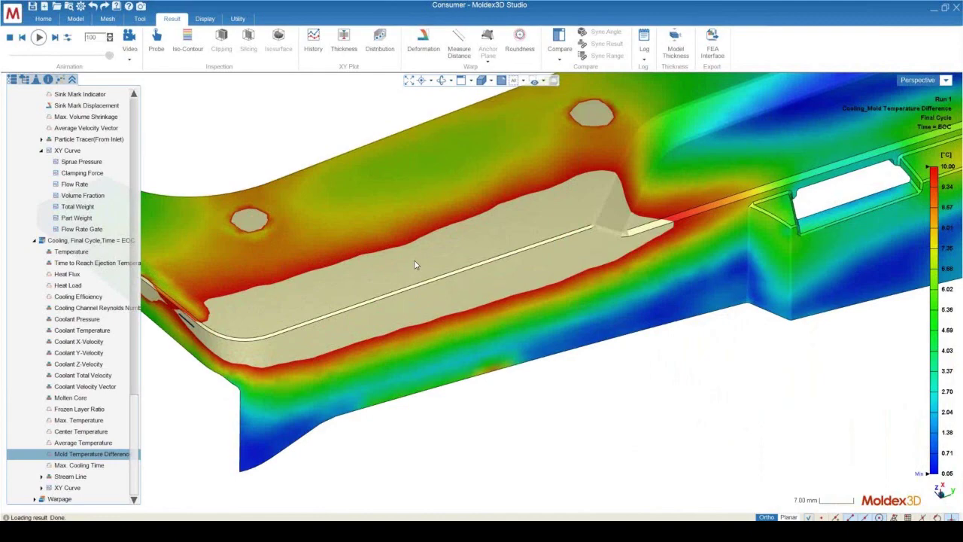
scroll(382, 263, down, 6)
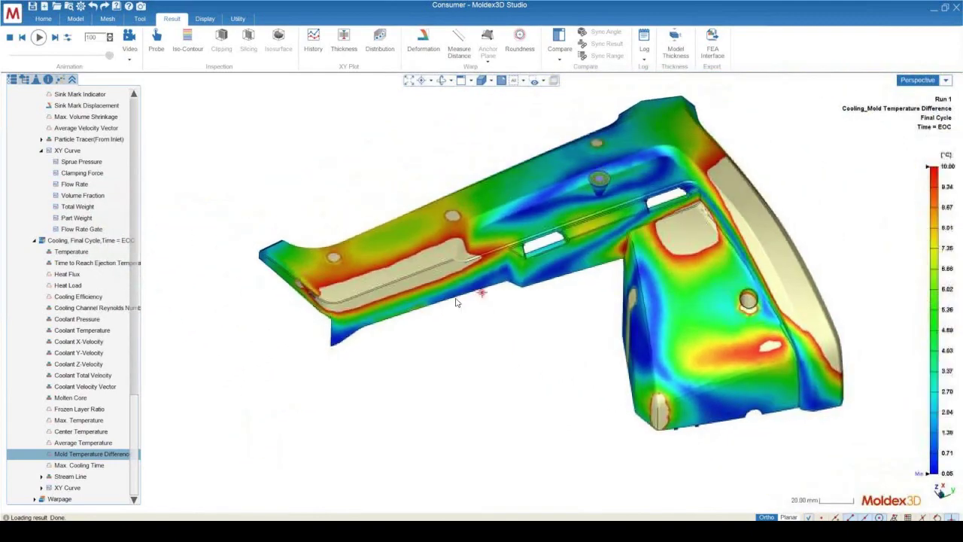
middle_drag(822, 253, 295, 262)
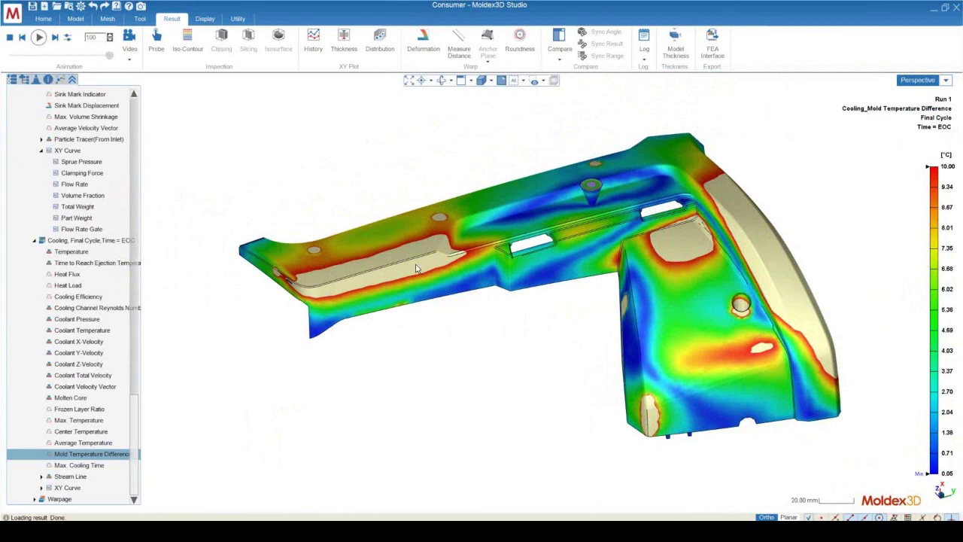
middle_drag(417, 295, 291, 295)
scroll(291, 295, down, 1)
mouse_move(444, 334)
middle_down()
mouse_move(458, 303)
mouse_move(444, 335)
middle_up()
Examine the out-of-range areas at the inside corner, round hole and curved wall of the wide section.
scroll(653, 254, up, 3)
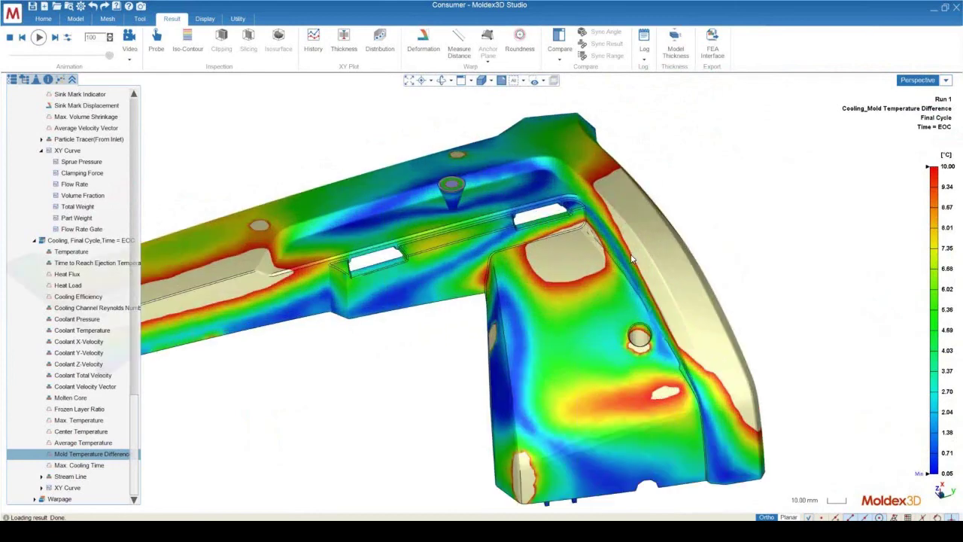
scroll(632, 258, up, 2)
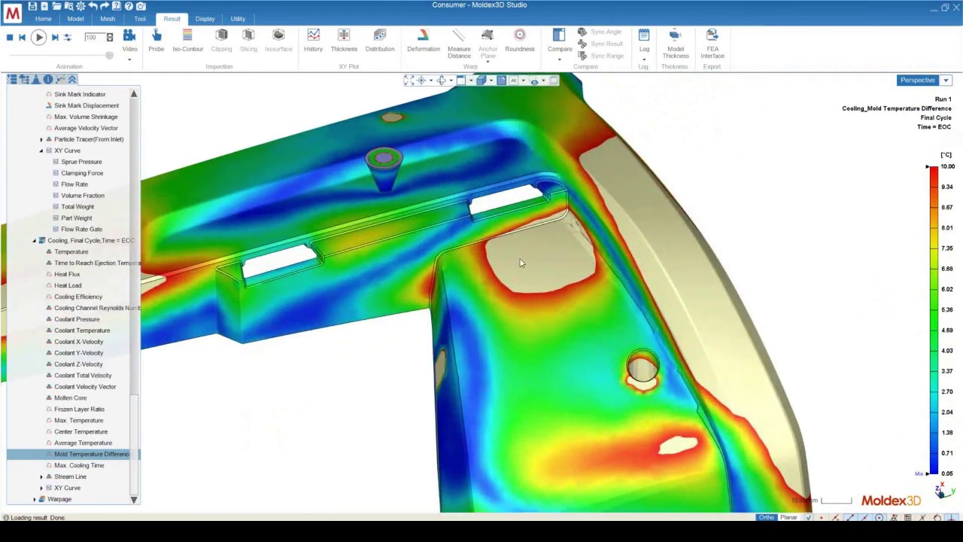
scroll(565, 241, down, 4)
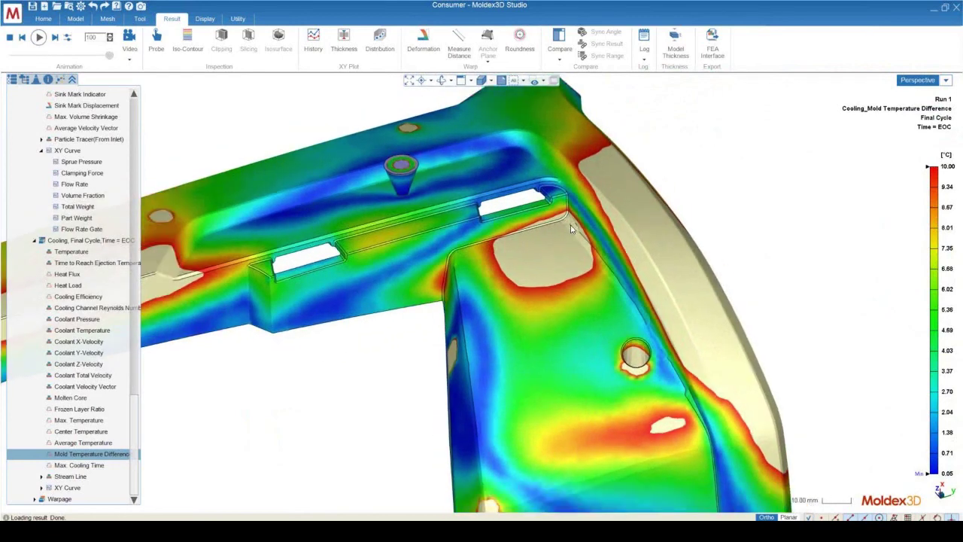
mouse_move(434, 339)
middle_down()
mouse_move(408, 261)
mouse_move(399, 314)
mouse_move(392, 161)
mouse_move(422, 334)
mouse_move(465, 364)
mouse_move(450, 356)
middle_up()
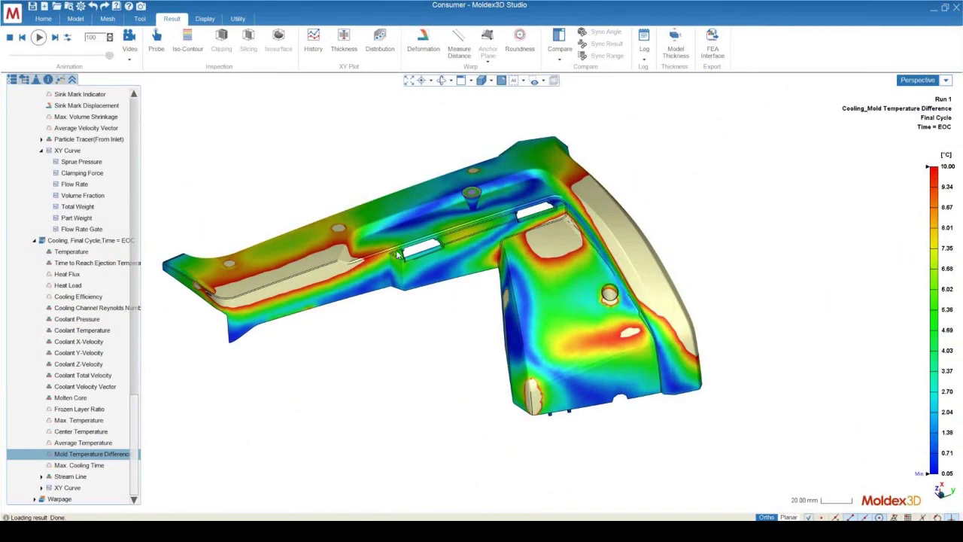
scroll(470, 339, up, 3)
middle_drag(471, 340, 549, 338)
scroll(517, 346, down, 2)
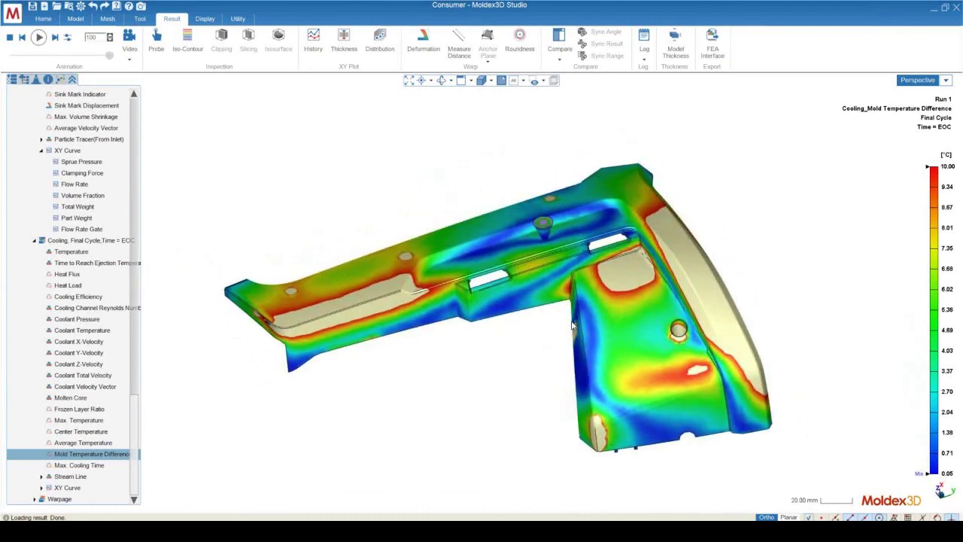
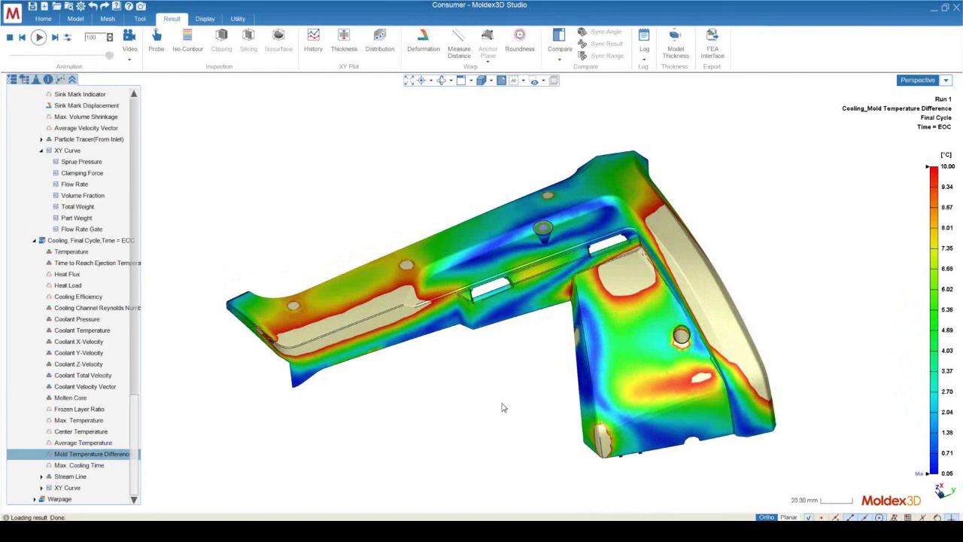
Display the Coolant Temperature result of the cooling stage and view the complete cooling channel layout around the part.
middle_drag(489, 309, 514, 389)
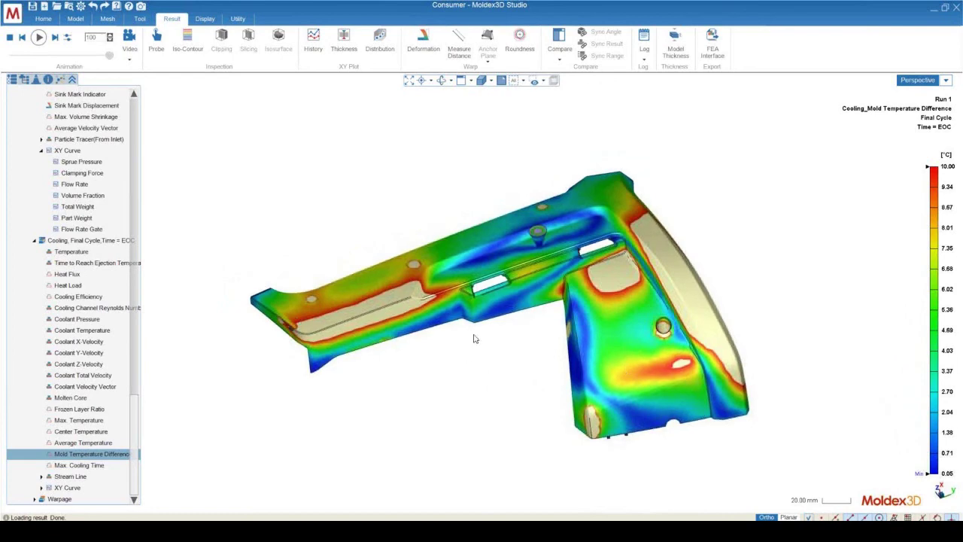
scroll(226, 389, up, 1)
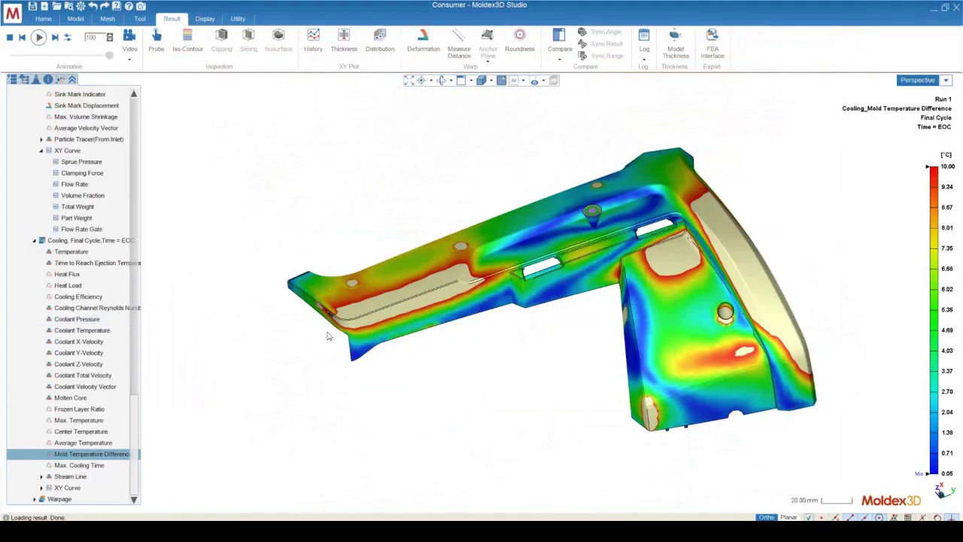
drag(132, 410, 129, 396)
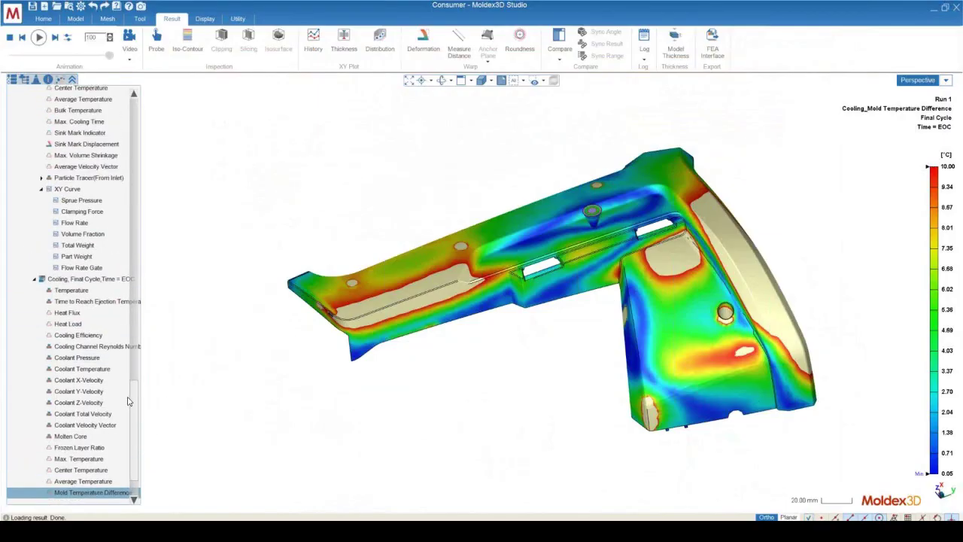
click(76, 370)
middle_drag(258, 359, 194, 335)
scroll(543, 309, up, 5)
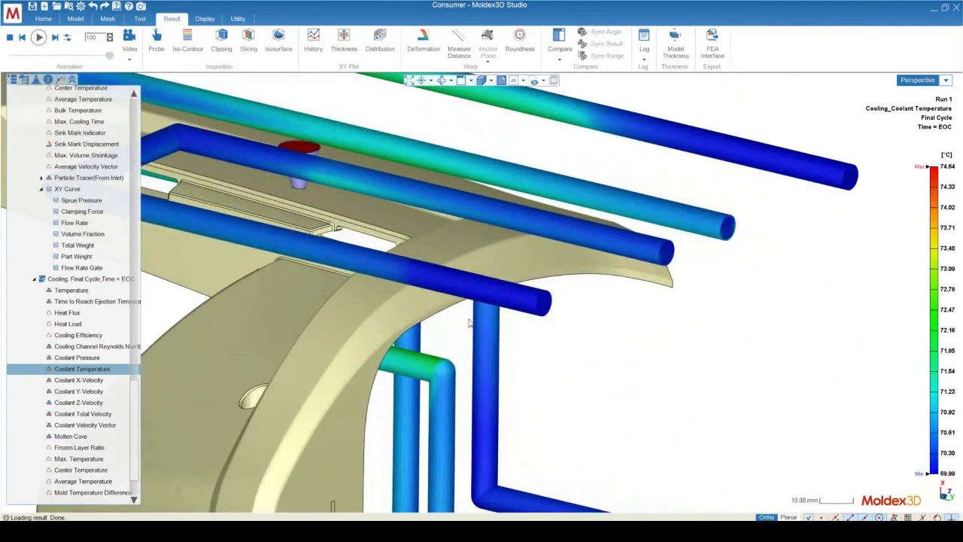
scroll(470, 322, down, 2)
scroll(323, 220, down, 2)
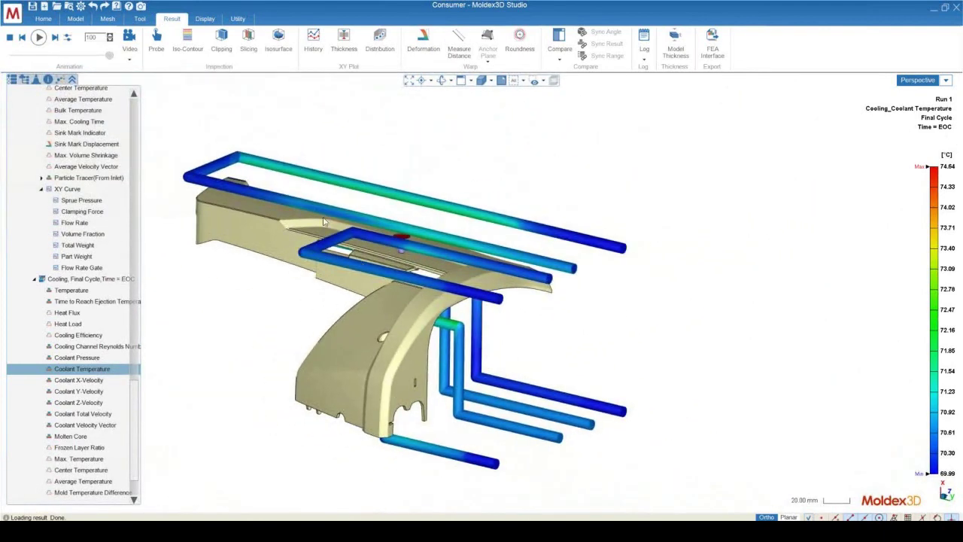
Inspect the coolant temperature along the upper channels and in the short channel segment beneath the curved wall.
middle_drag(551, 363, 514, 369)
scroll(423, 287, up, 2)
scroll(423, 290, up, 2)
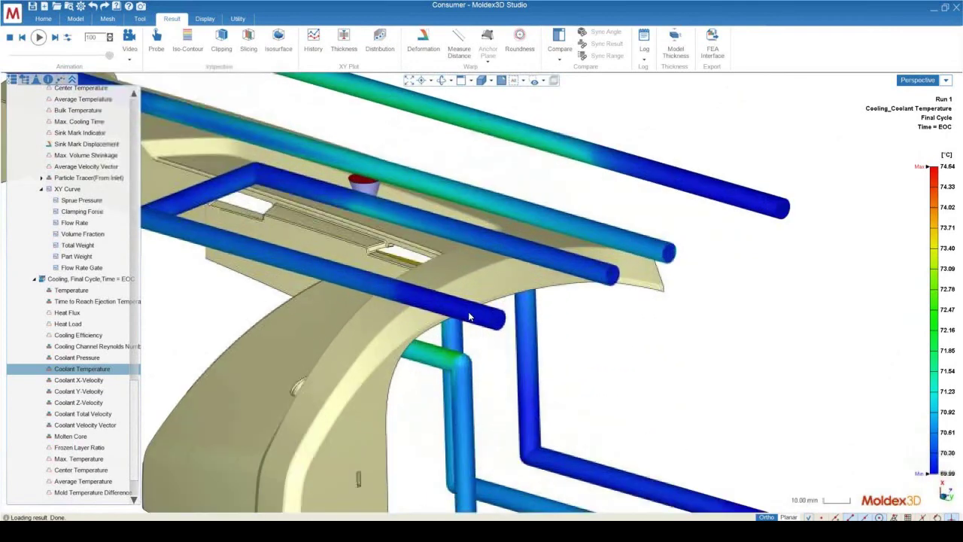
mouse_move(531, 327)
middle_down()
mouse_move(302, 302)
mouse_move(315, 303)
mouse_move(333, 270)
middle_up()
scroll(395, 251, up, 6)
middle_drag(395, 251, 433, 264)
scroll(402, 254, down, 2)
scroll(363, 235, up, 3)
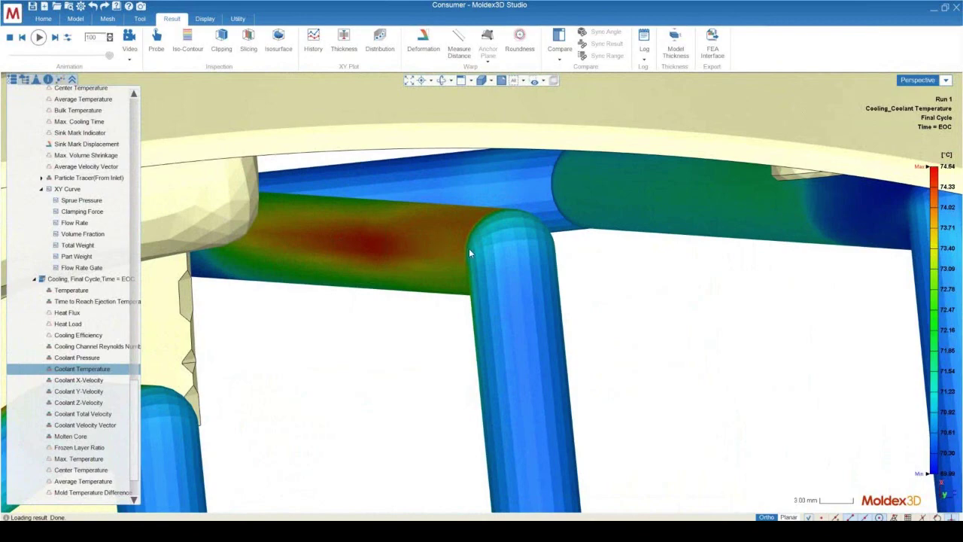
scroll(477, 258, down, 5)
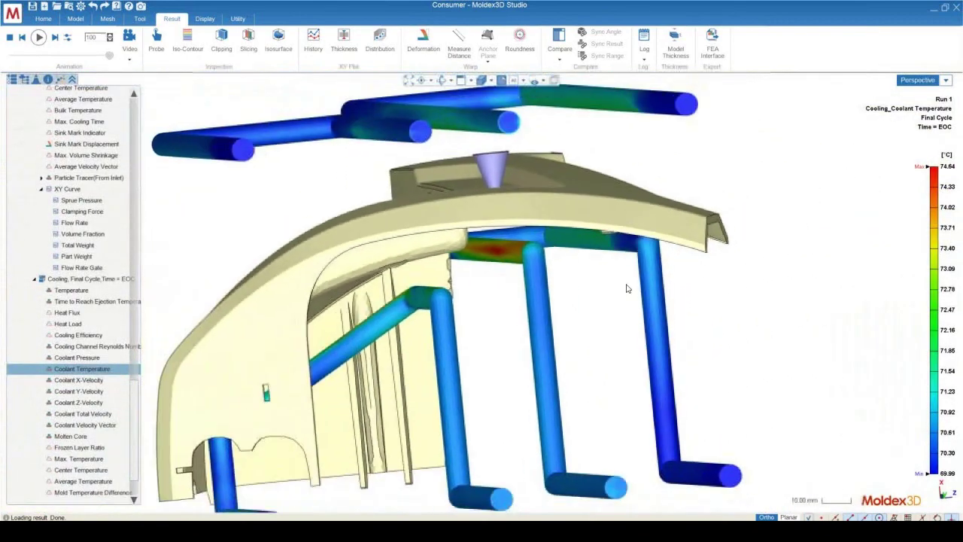
scroll(627, 289, down, 3)
middle_drag(561, 288, 561, 253)
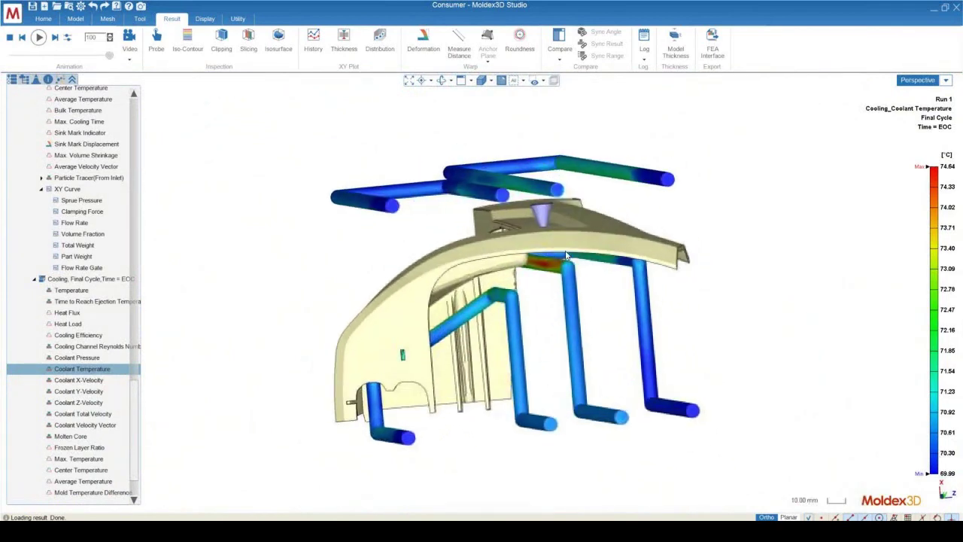
Examine the red area on the short channel segment under the curved wall up close from several angles.
scroll(558, 260, up, 5)
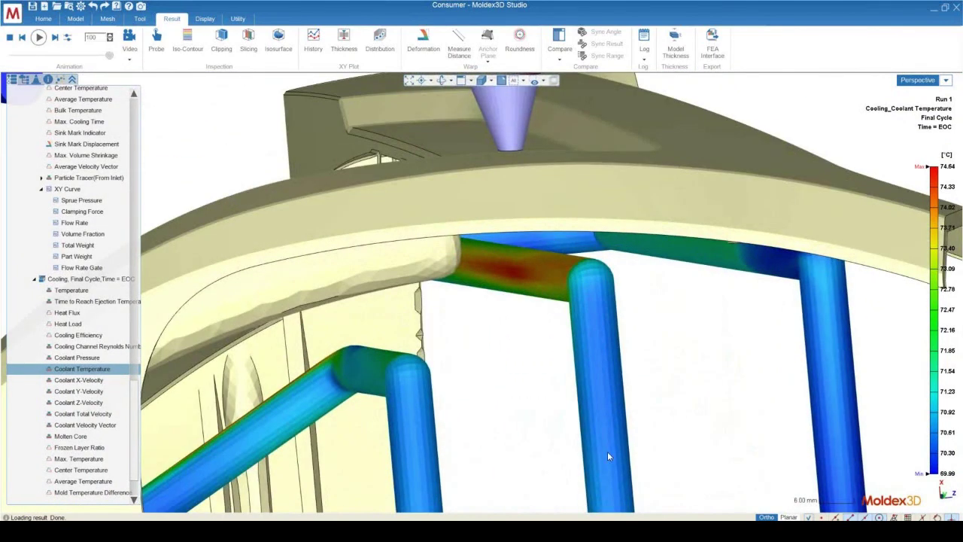
scroll(596, 277, down, 4)
middle_drag(476, 285, 514, 274)
scroll(550, 275, up, 6)
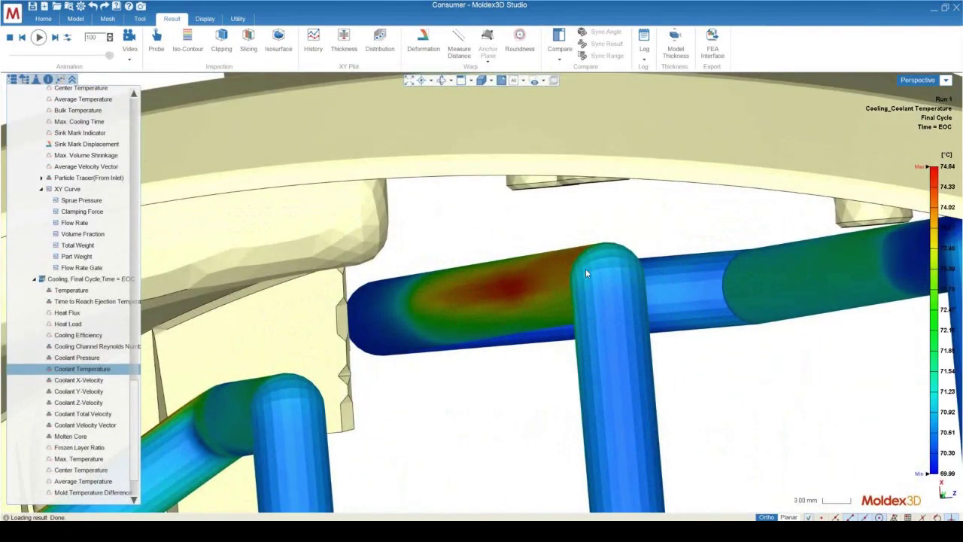
scroll(633, 262, down, 10)
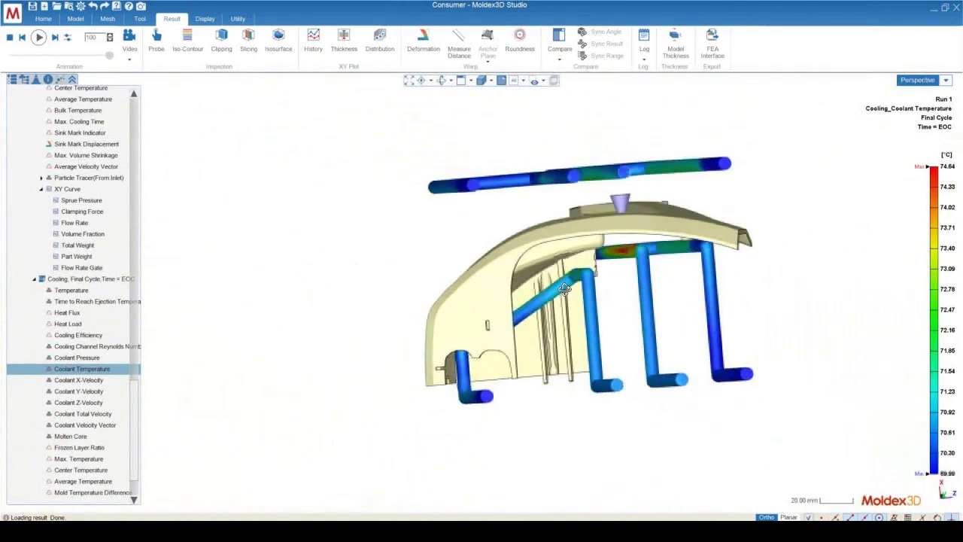
Inspect the coolant temperature along the straight end sections of the channels below the part.
middle_drag(564, 289, 667, 392)
scroll(668, 393, up, 8)
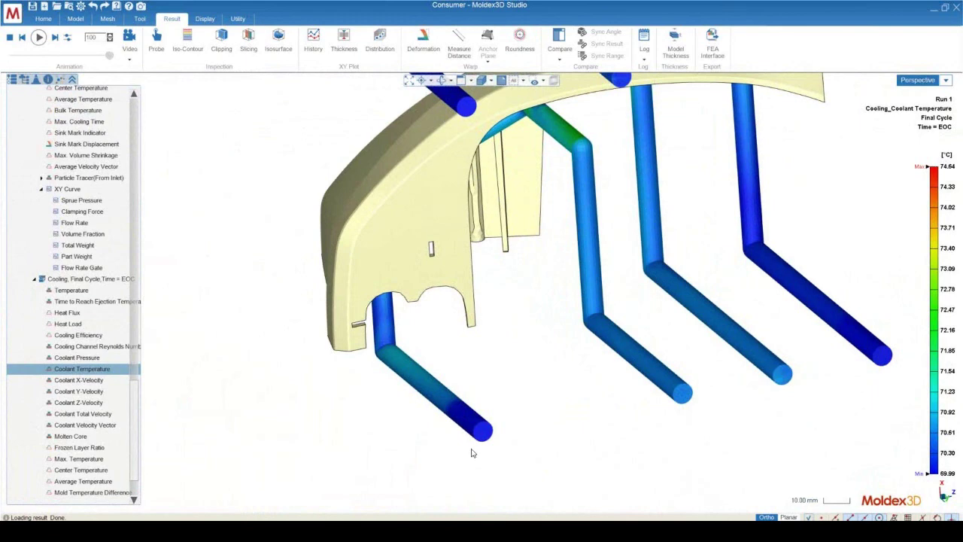
scroll(382, 389, down, 5)
middle_drag(348, 369, 648, 427)
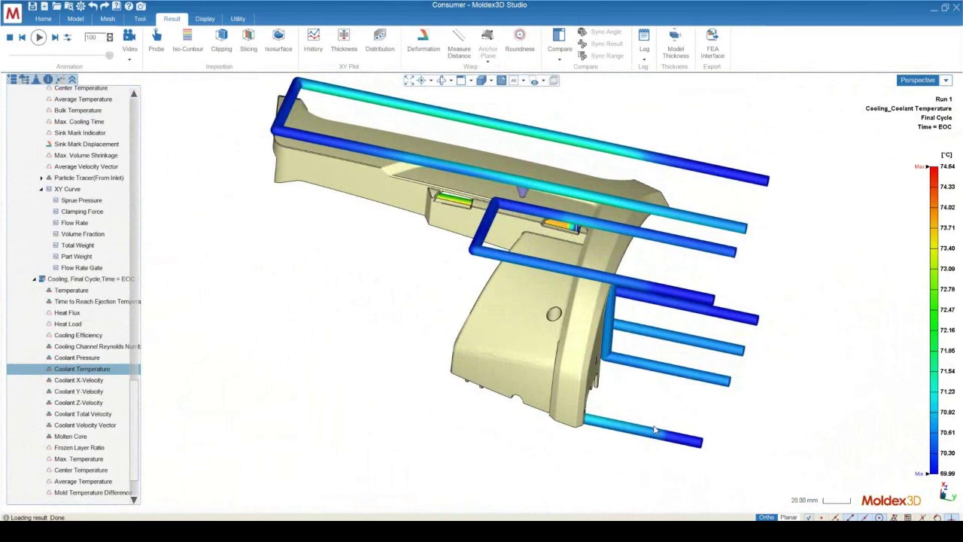
scroll(682, 450, up, 3)
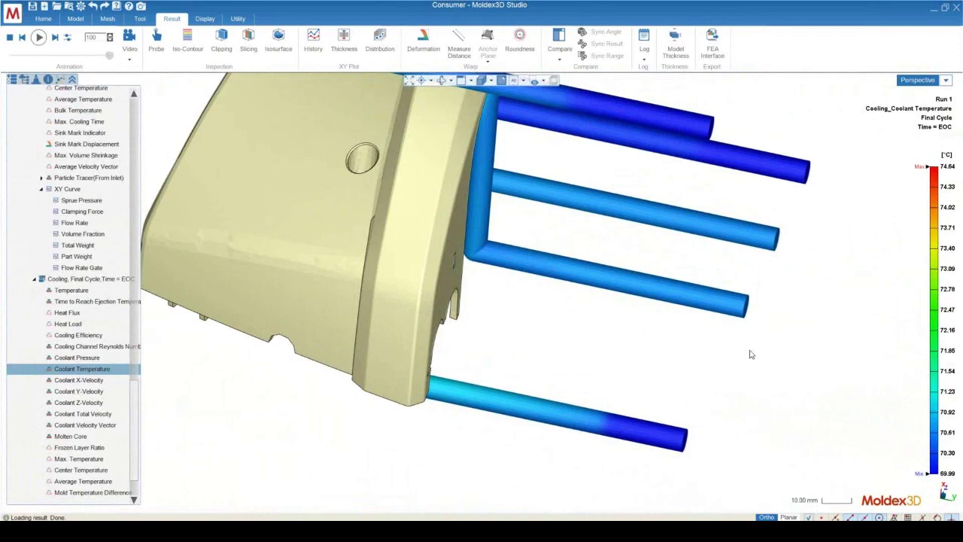
scroll(338, 456, down, 3)
mouse_move(429, 404)
middle_down()
mouse_move(326, 408)
mouse_move(499, 443)
mouse_move(454, 380)
mouse_move(426, 423)
mouse_move(382, 371)
mouse_move(369, 319)
middle_up()
Compare the coolant temperature beneath the curved wall with that at the open ends of the lower channels.
scroll(501, 443, up, 3)
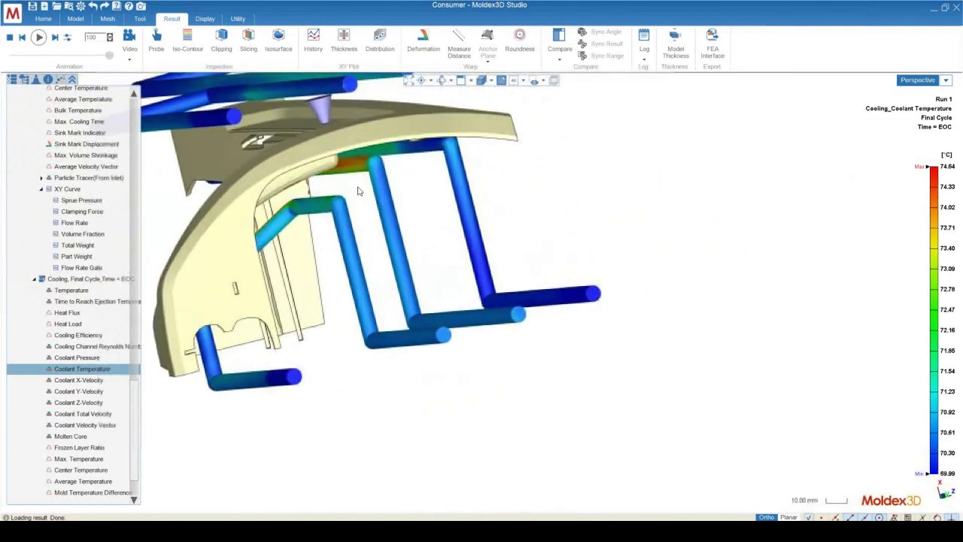
scroll(325, 156, up, 3)
middle_drag(371, 223, 332, 153)
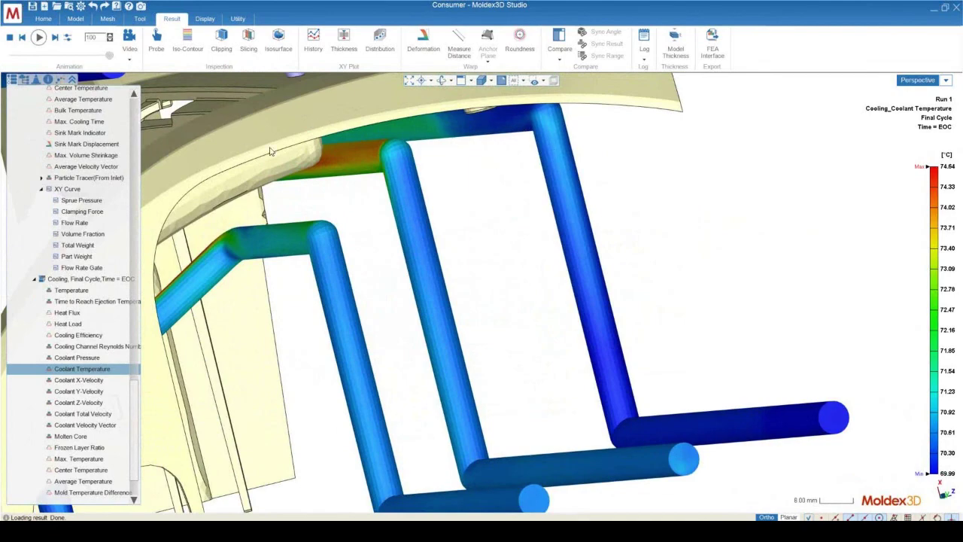
scroll(514, 210, down, 5)
middle_drag(587, 324, 814, 451)
scroll(791, 442, up, 5)
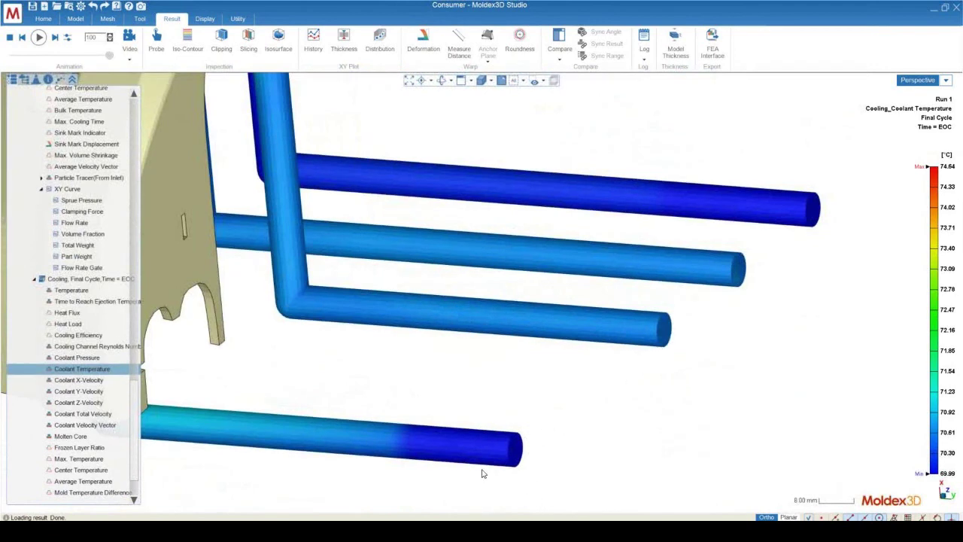
middle_drag(641, 392, 882, 279)
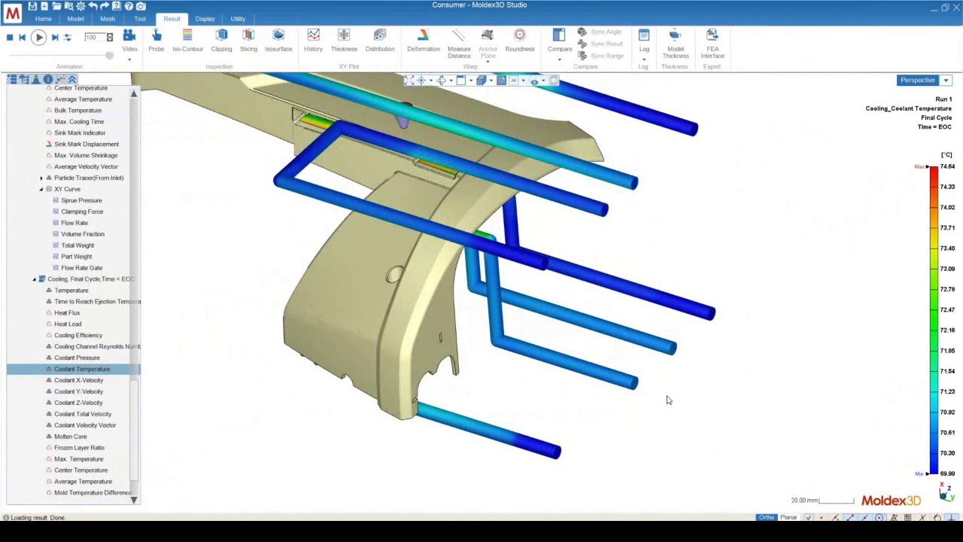
Lower the upper limit of the coolant temperature legend to about 70.64 °C.
mouse_move(925, 276)
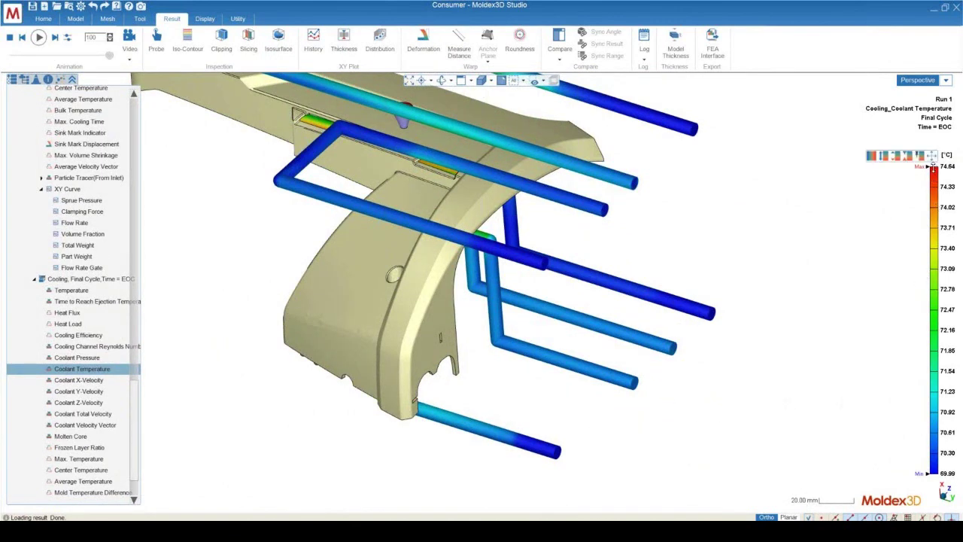
drag(933, 167, 933, 205)
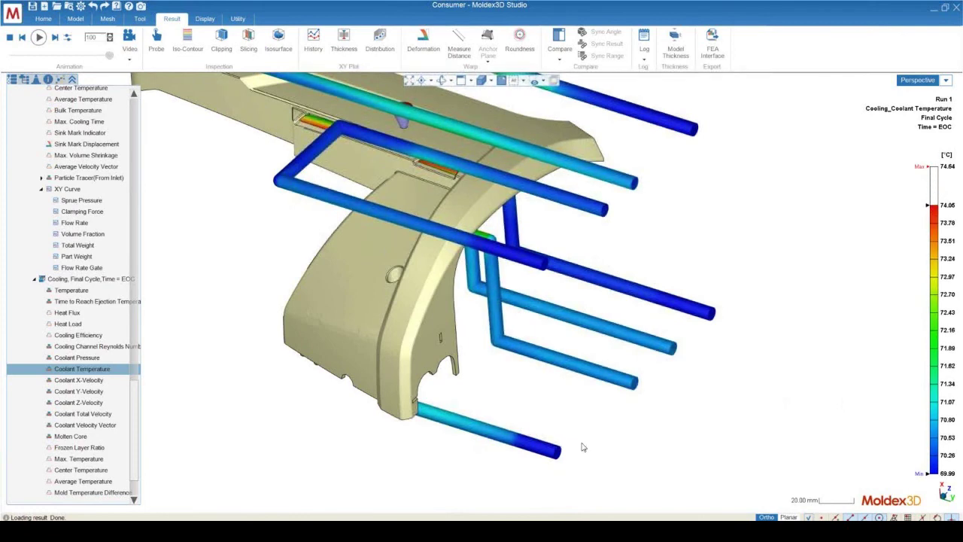
scroll(572, 455, up, 2)
scroll(562, 462, up, 1)
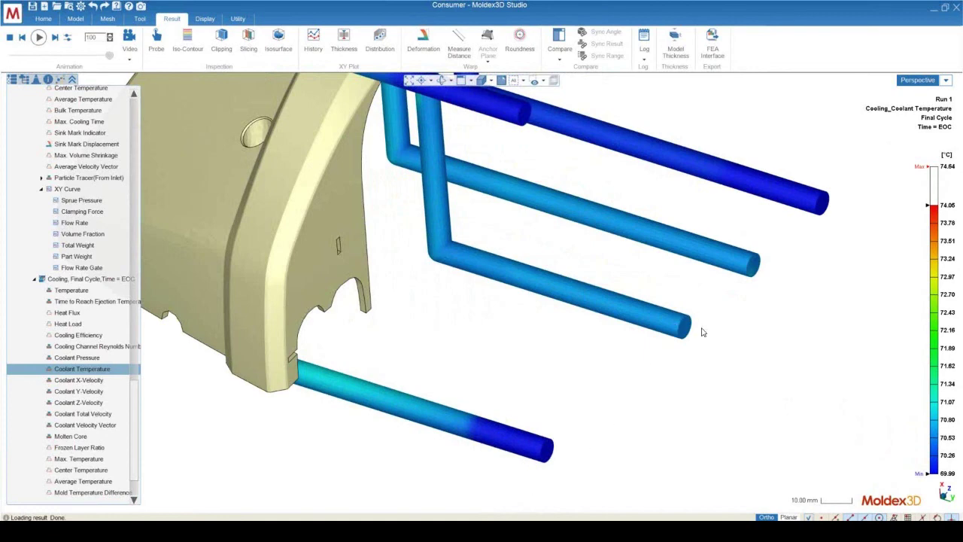
drag(937, 205, 928, 430)
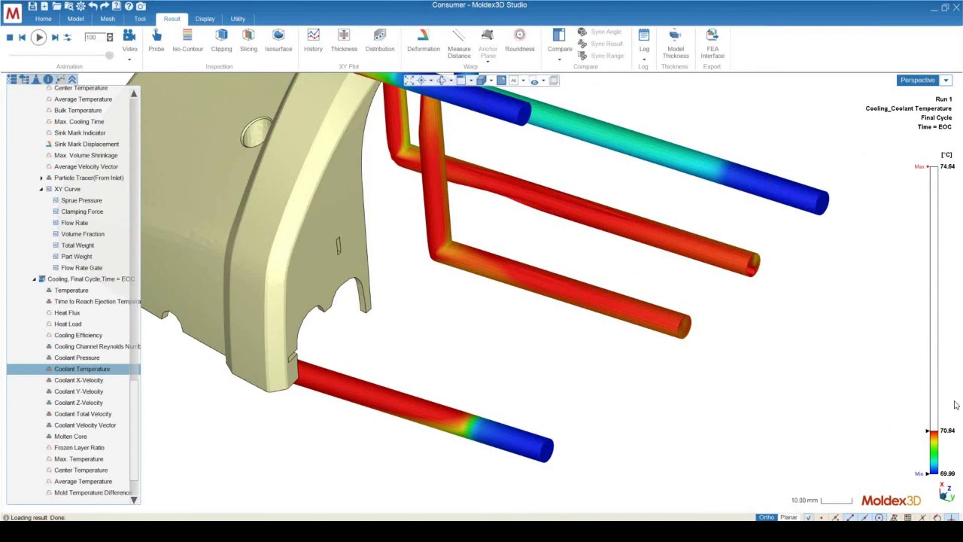
mouse_move(958, 467)
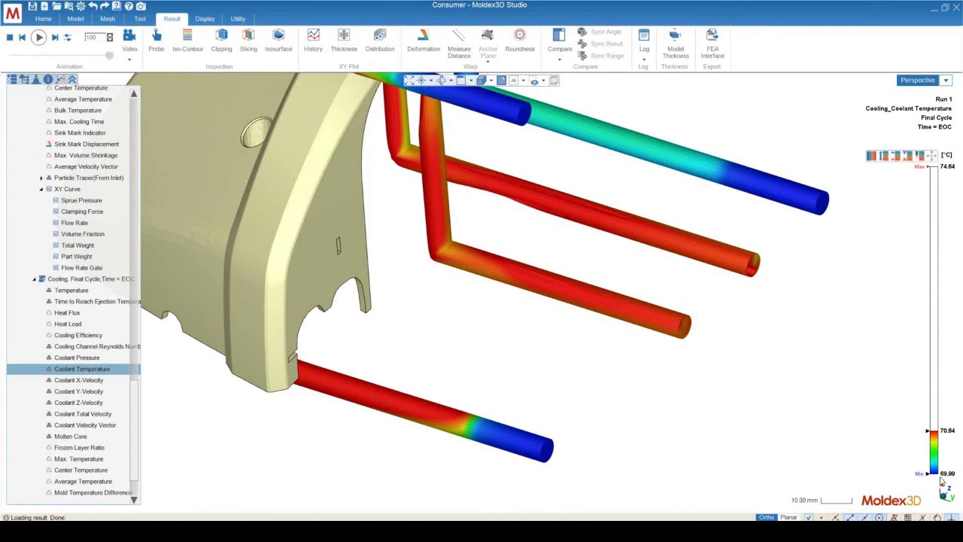
Trace the coolant temperature along the lower channels on the part's inner side using the narrowed legend range.
mouse_move(617, 408)
middle_down()
mouse_move(645, 413)
mouse_move(527, 383)
mouse_move(481, 413)
middle_up()
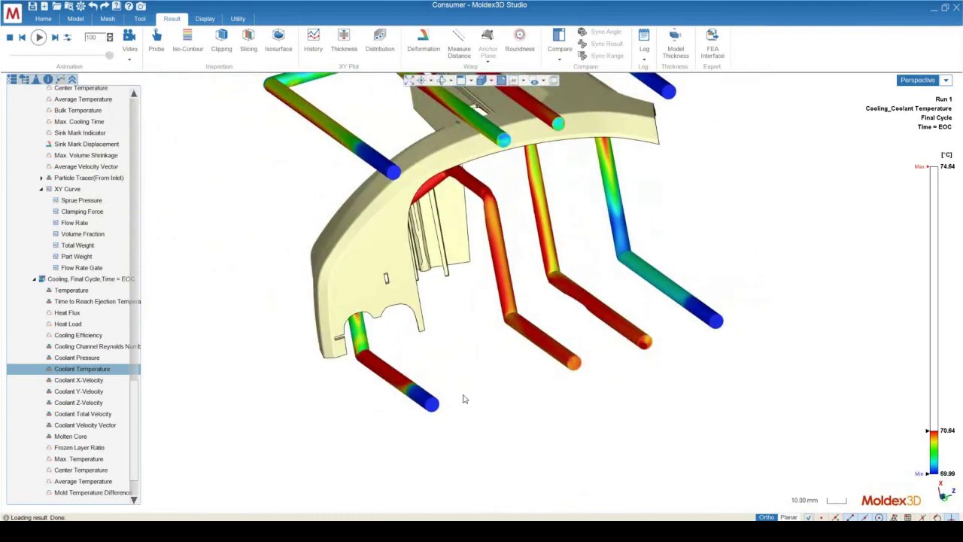
middle_drag(497, 382, 410, 123)
scroll(410, 122, up, 2)
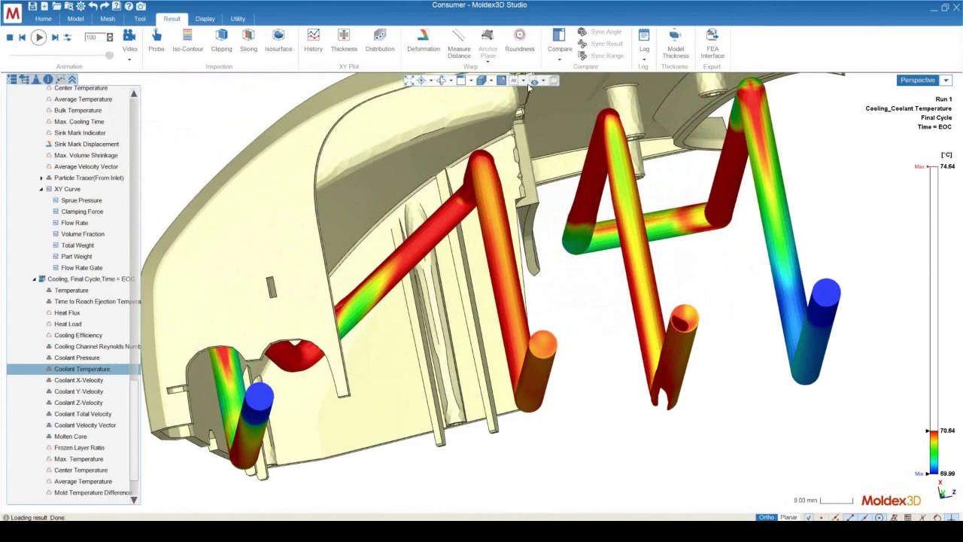
middle_drag(434, 350, 421, 226)
scroll(397, 329, down, 4)
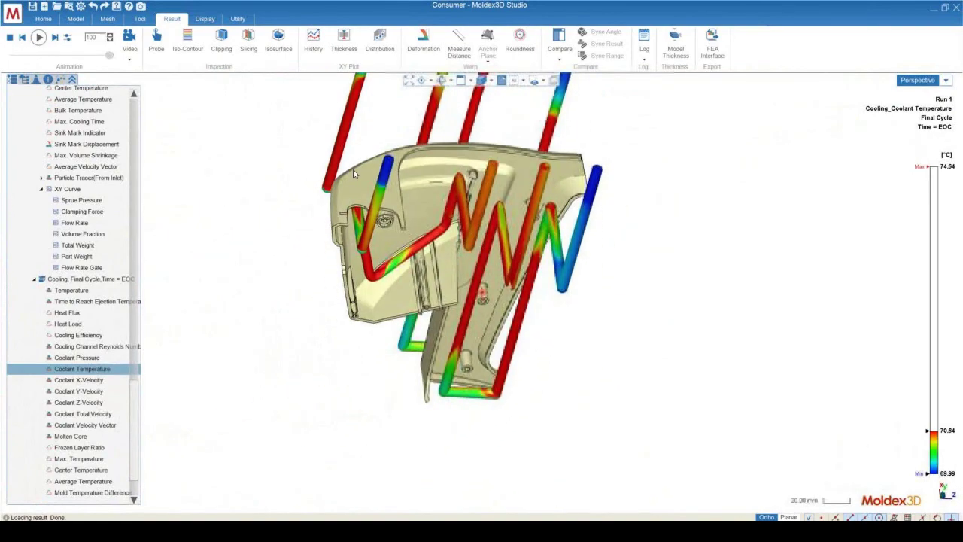
scroll(378, 201, up, 5)
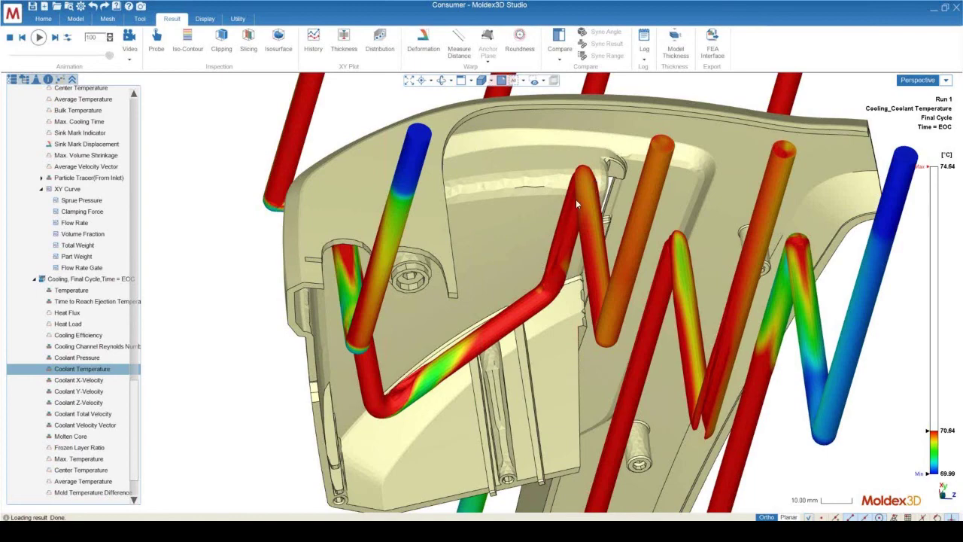
middle_drag(490, 248, 524, 280)
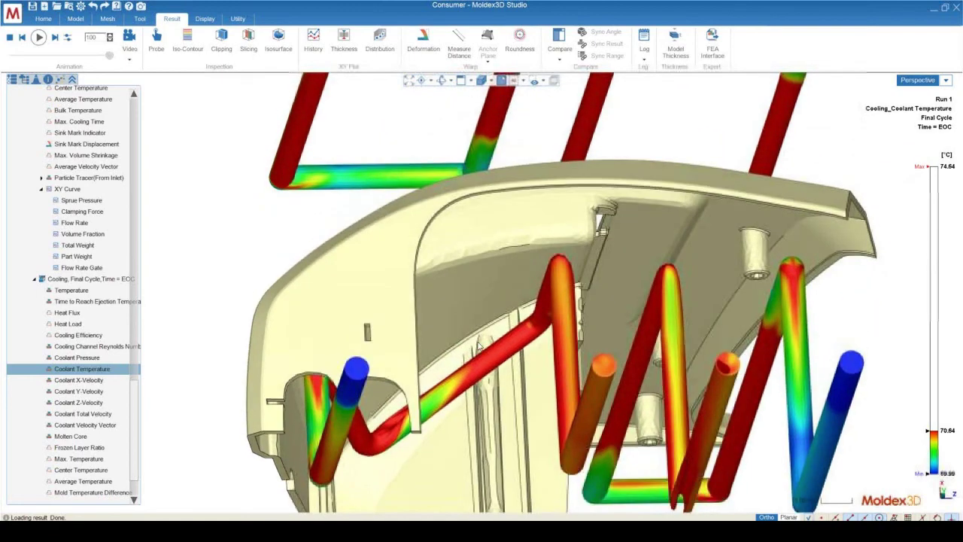
middle_drag(455, 254, 561, 316)
scroll(386, 223, down, 5)
middle_drag(370, 300, 410, 366)
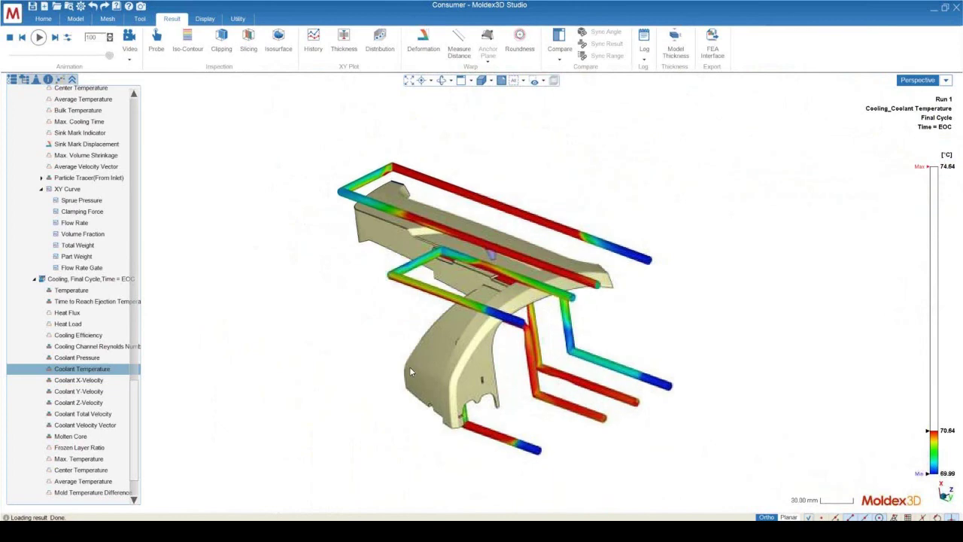
Compare the coolant temperature at the open ends of the lower channels, then across the whole channel layout.
scroll(380, 217, up, 3)
middle_drag(478, 354, 469, 453)
scroll(617, 383, up, 3)
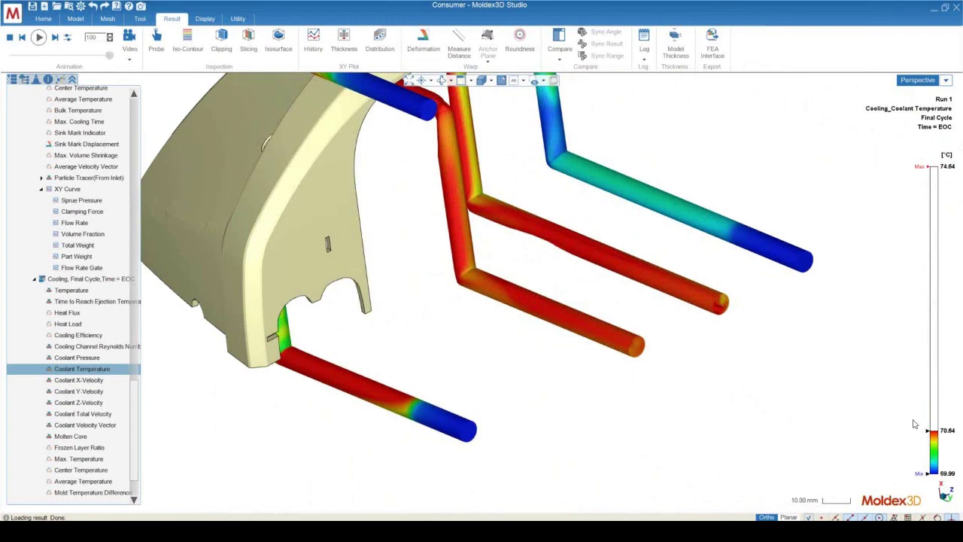
scroll(717, 395, down, 5)
middle_drag(620, 382, 576, 361)
scroll(583, 322, up, 5)
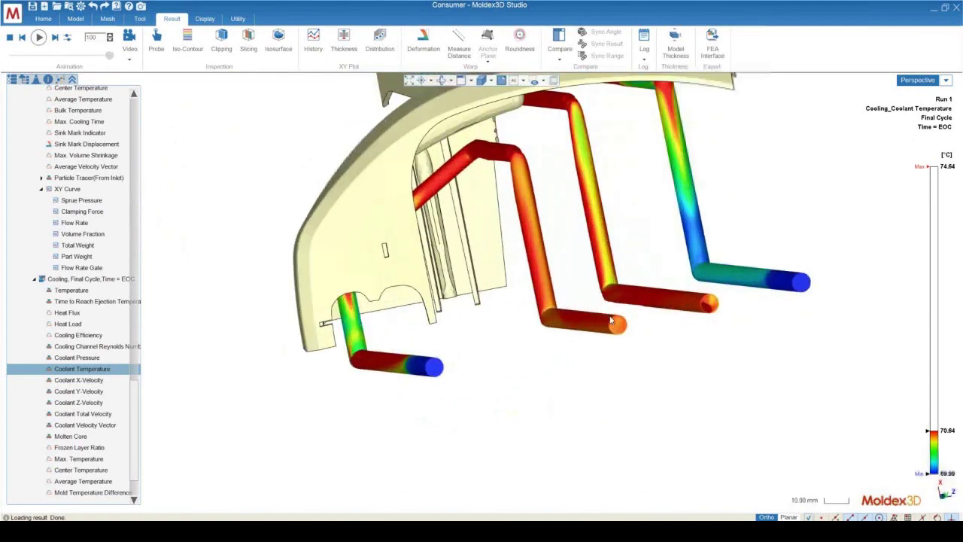
middle_drag(564, 353, 492, 396)
scroll(497, 376, down, 3)
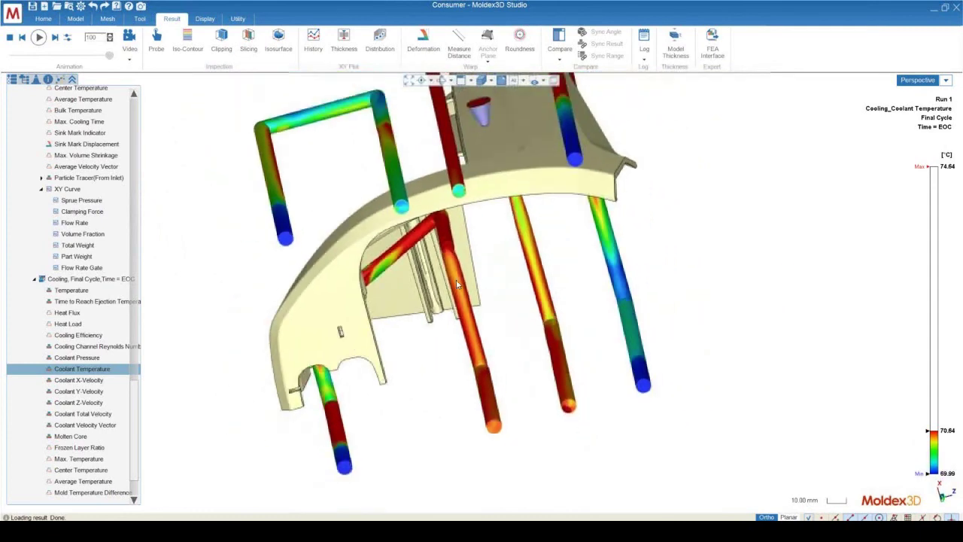
middle_drag(509, 338, 345, 304)
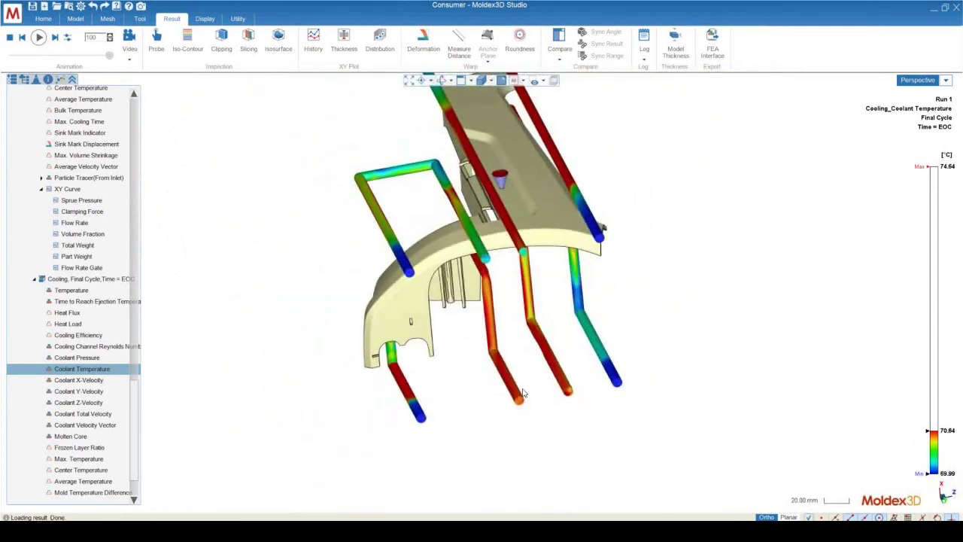
scroll(462, 365, down, 4)
middle_drag(462, 366, 379, 362)
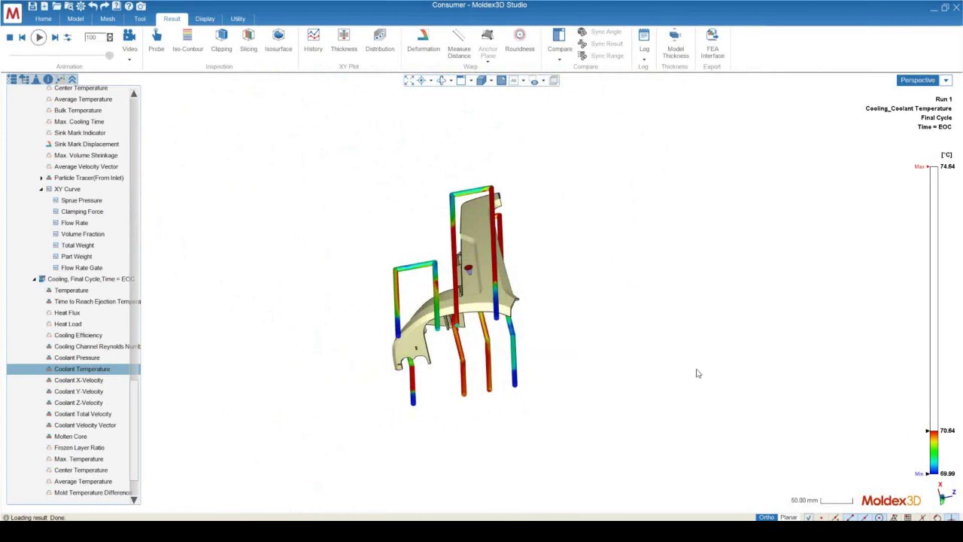
Examine the coolant temperature along the lower channels and at the open ends of the upper channels with the narrowed legend range.
middle_drag(444, 402, 414, 387)
scroll(562, 362, up, 3)
scroll(562, 362, up, 3)
scroll(419, 385, down, 2)
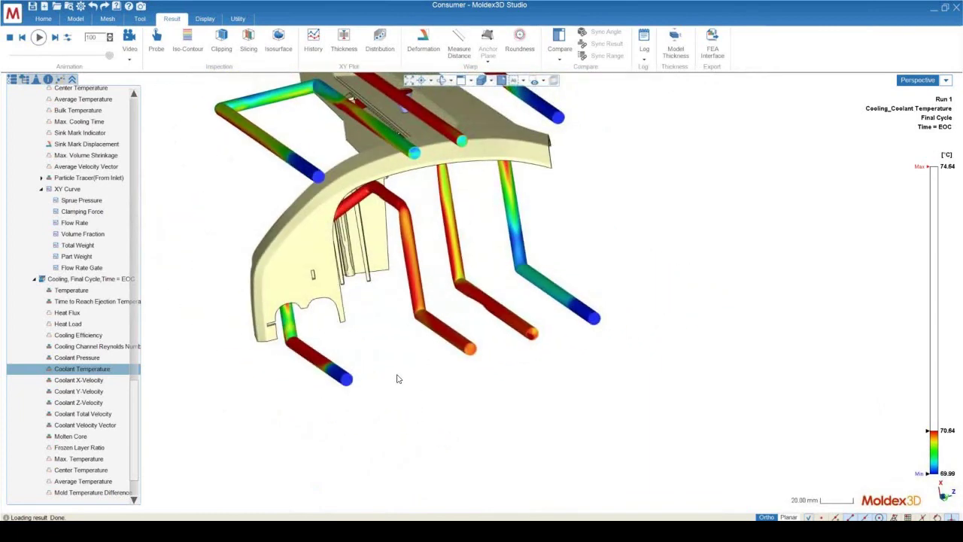
middle_drag(393, 344, 427, 383)
middle_drag(582, 367, 624, 454)
scroll(564, 389, up, 5)
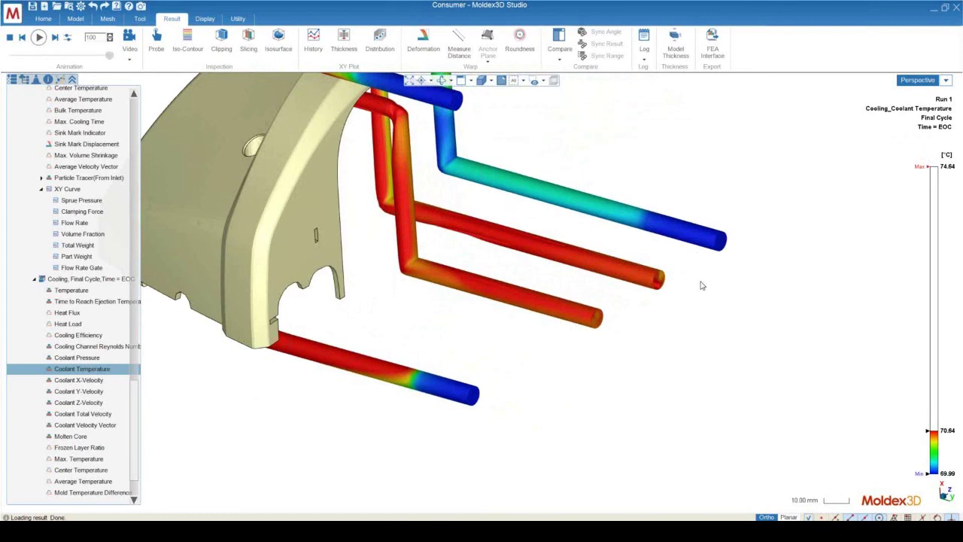
scroll(660, 377, down, 3)
middle_drag(660, 377, 707, 220)
scroll(607, 209, up, 5)
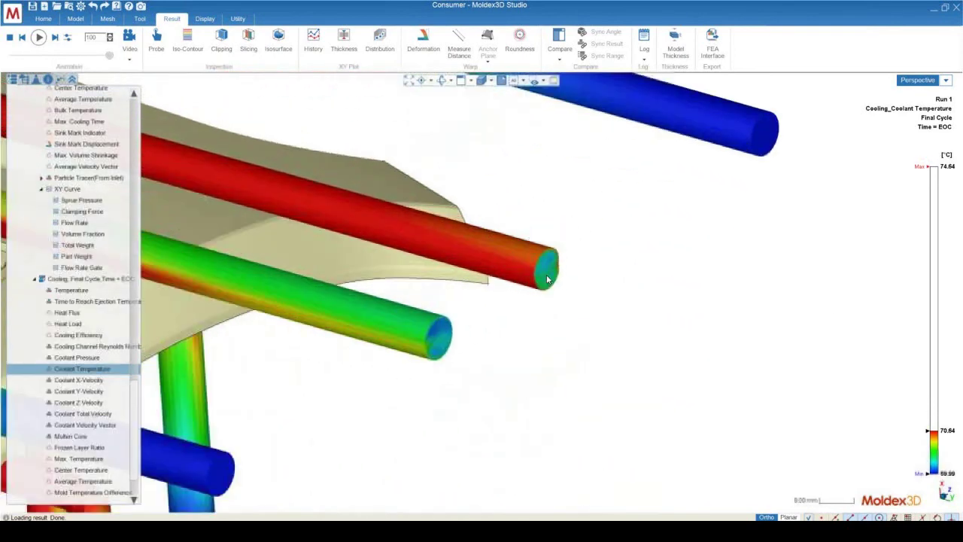
Lower the upper limit of the coolant temperature legend to about 70.27 °C.
mouse_move(933, 430)
drag(933, 430, 934, 438)
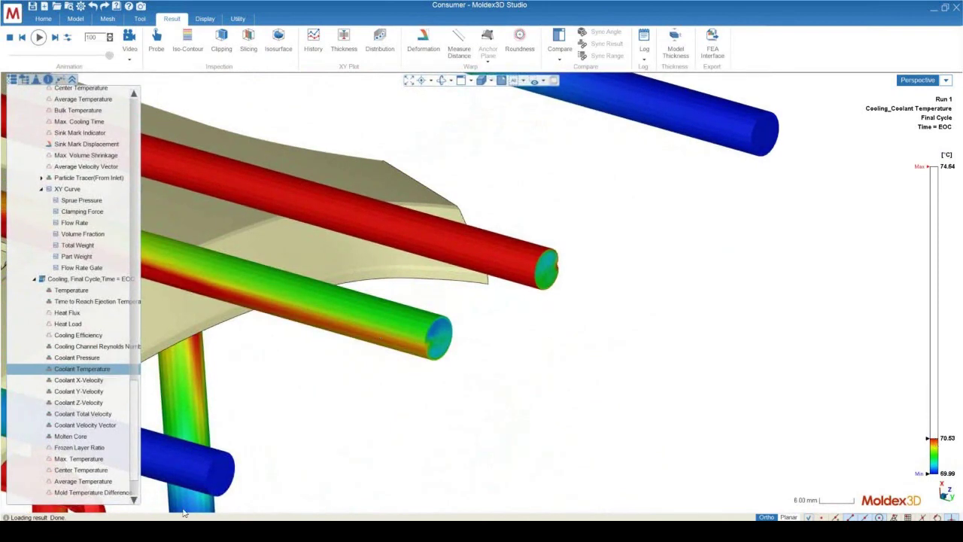
scroll(587, 319, down, 4)
mouse_move(939, 440)
drag(934, 439, 931, 454)
Compare the coolant temperature at both open ends of each upper channel loop and along their straight runs.
scroll(493, 325, up, 2)
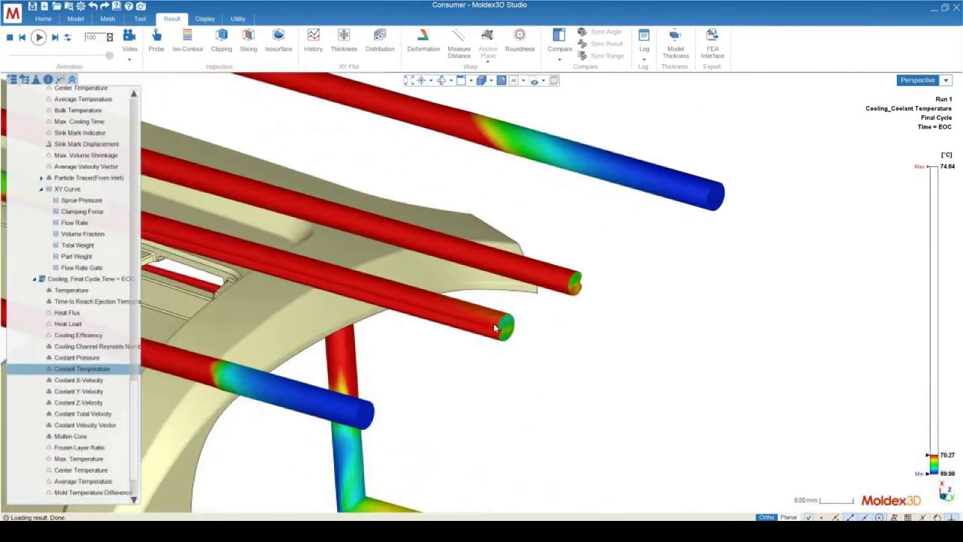
scroll(494, 325, up, 4)
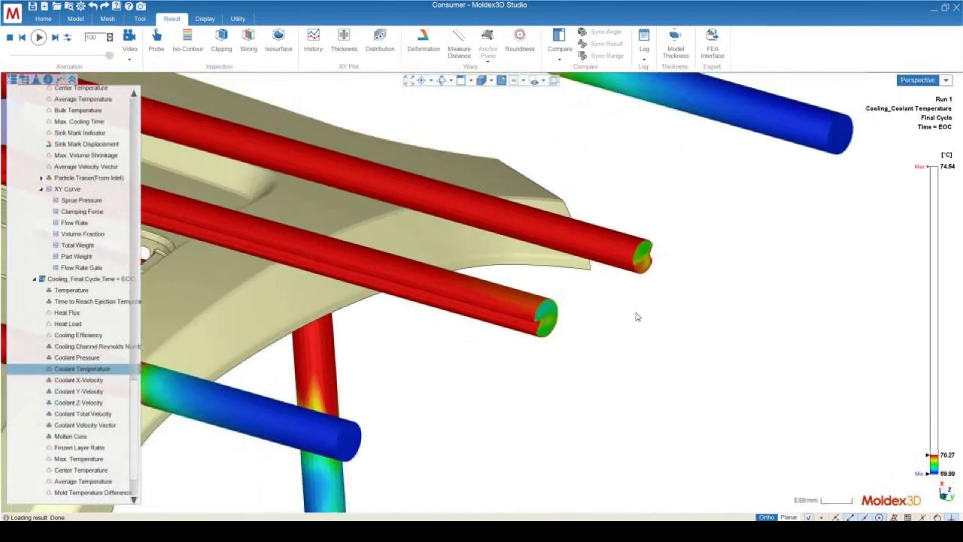
scroll(626, 309, down, 3)
middle_drag(609, 325, 718, 251)
scroll(620, 305, down, 3)
scroll(718, 251, up, 5)
mouse_move(950, 460)
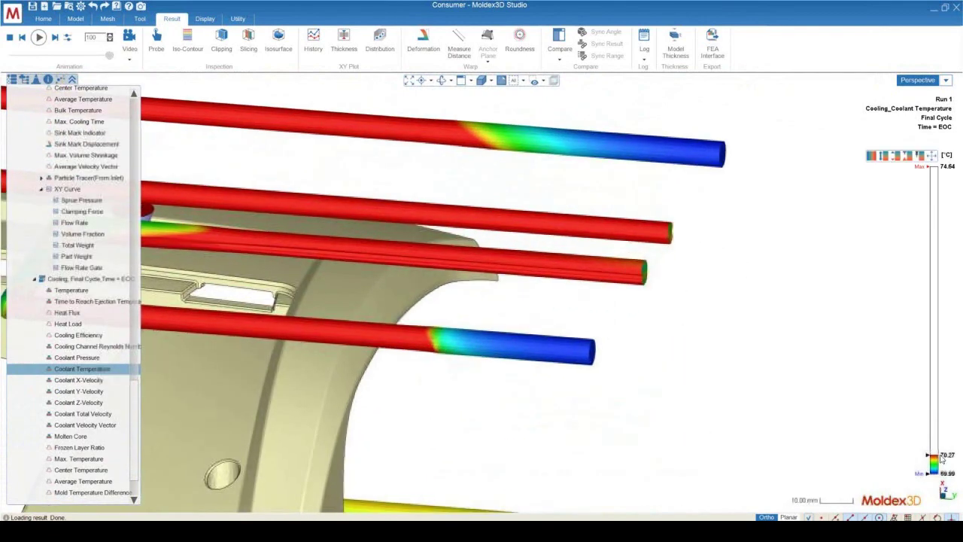
middle_drag(599, 248, 940, 202)
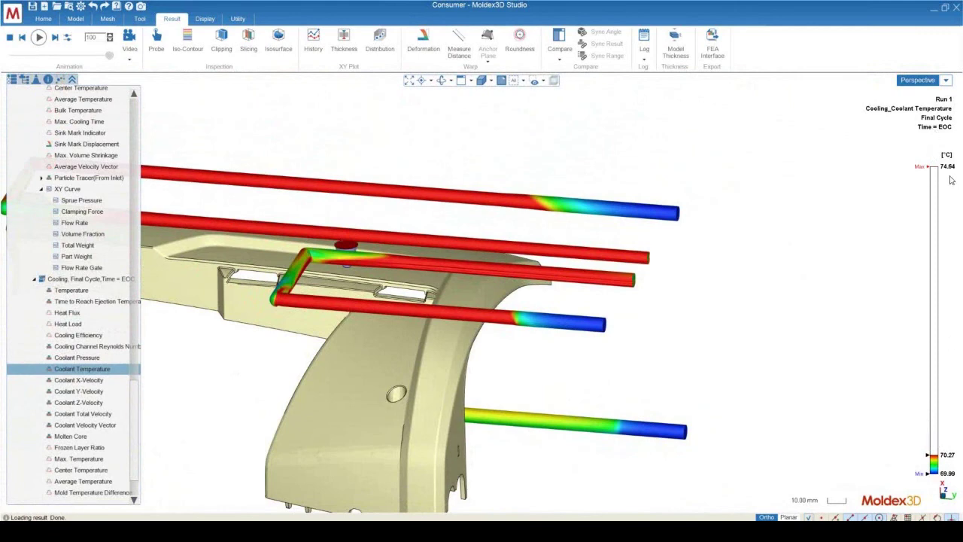
Set the upper limit of the coolant temperature legend to 73 °C and compare the temperatures across the whole channel layout.
mouse_move(939, 467)
double_click(949, 168)
text(73)
key(Return)
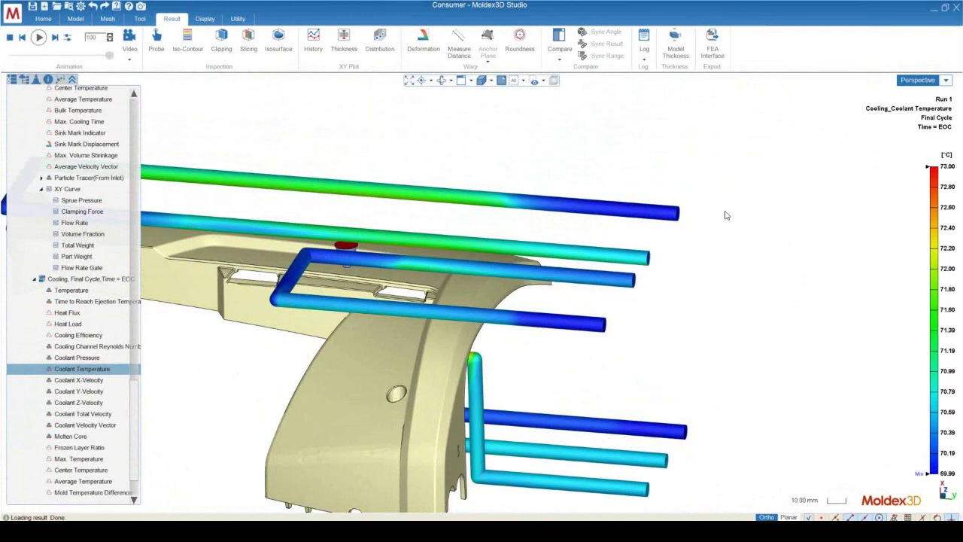
scroll(700, 327, down, 3)
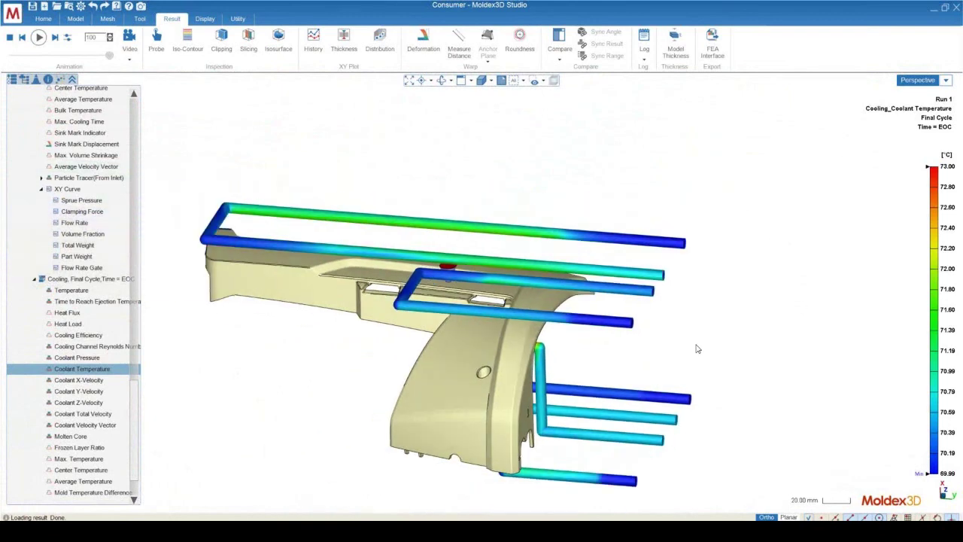
scroll(667, 448, up, 7)
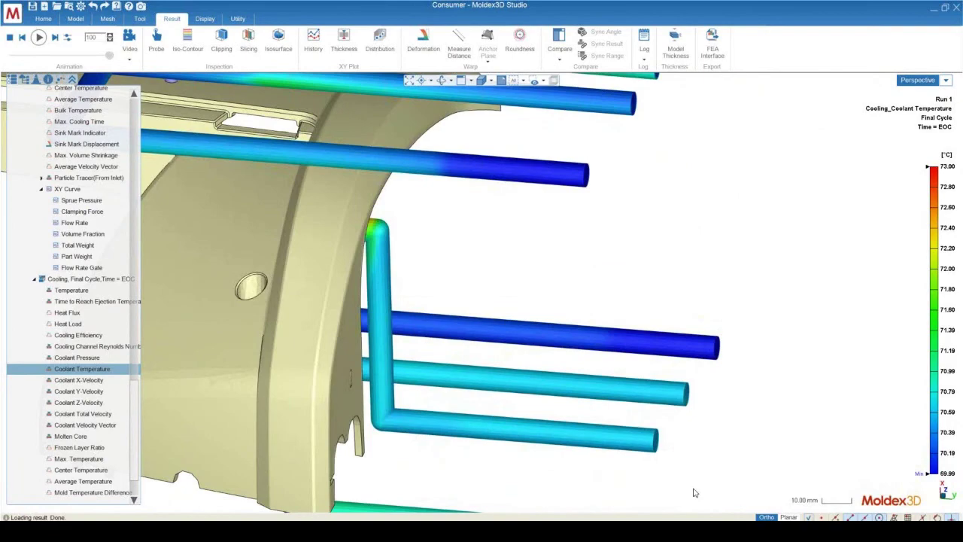
middle_drag(695, 493, 624, 477)
scroll(584, 396, down, 5)
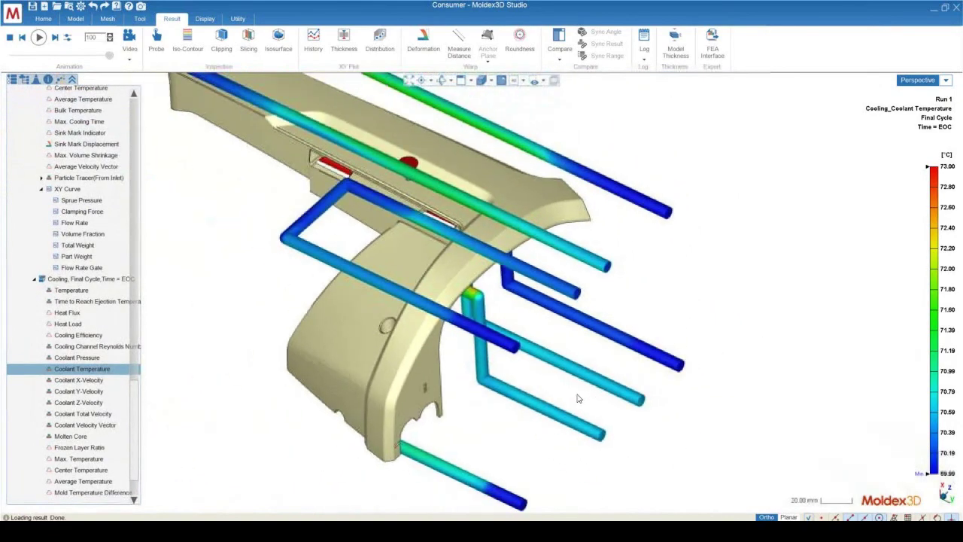
middle_drag(523, 376, 512, 397)
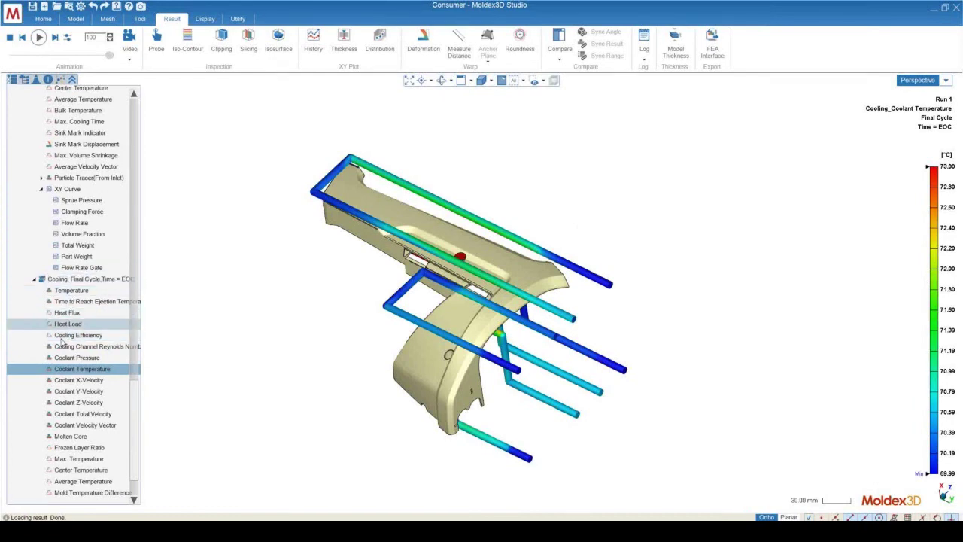
Display the Cooling Efficiency result on the cooling channels.
click(66, 334)
middle_drag(239, 408, 619, 363)
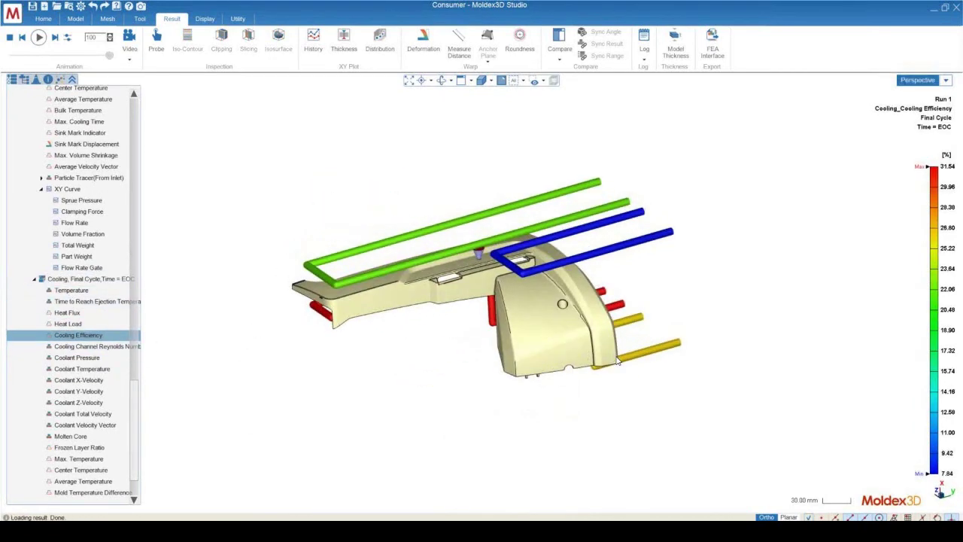
middle_drag(669, 311, 383, 361)
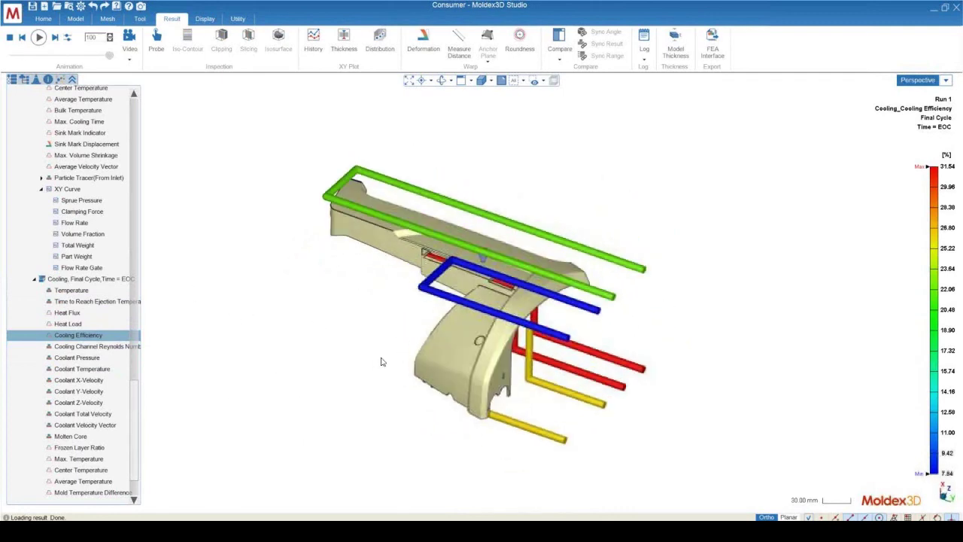
Compare the cooling efficiency of the short upper loop with that of the other upper and lower channels using the legend.
scroll(665, 334, up, 5)
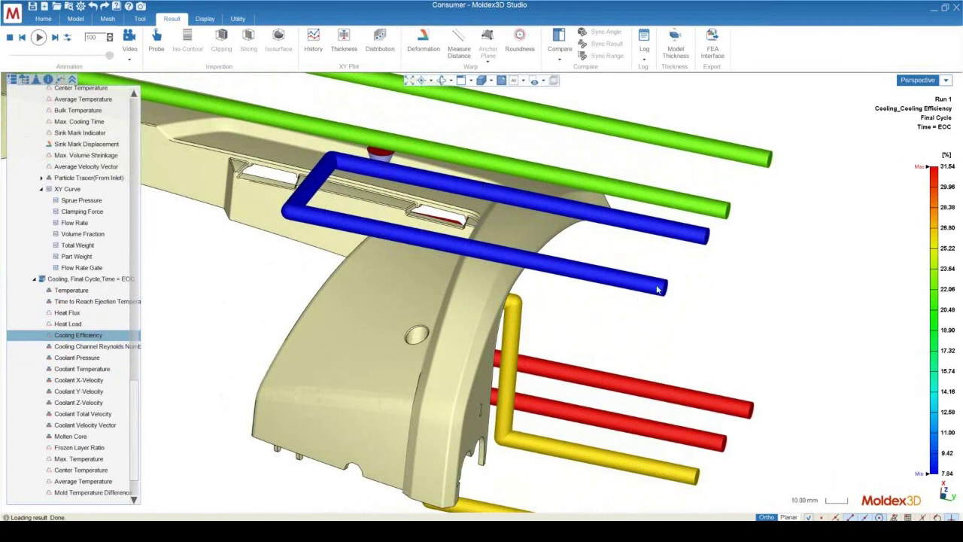
scroll(654, 200, down, 5)
mouse_move(668, 222)
middle_down()
mouse_move(639, 221)
mouse_move(651, 230)
middle_up()
scroll(634, 277, up, 6)
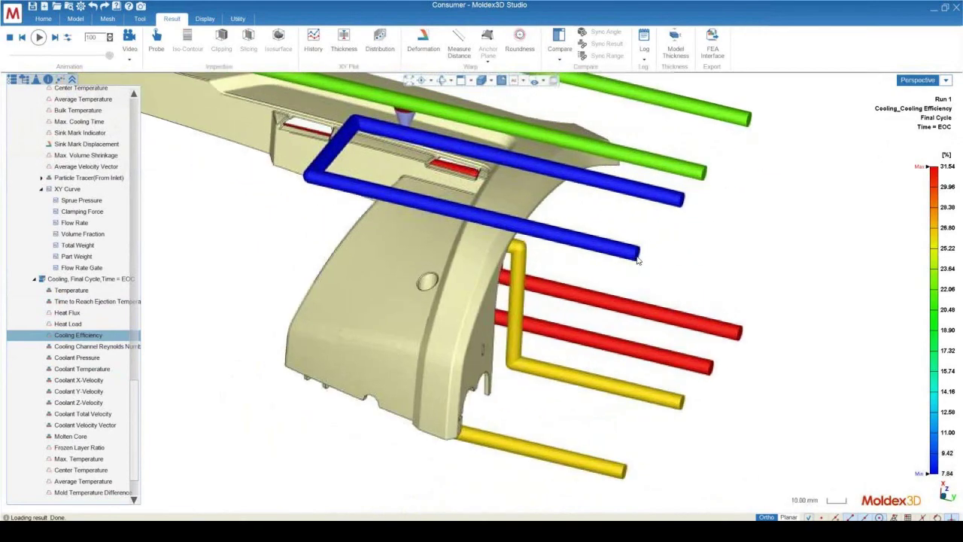
scroll(629, 226, down, 2)
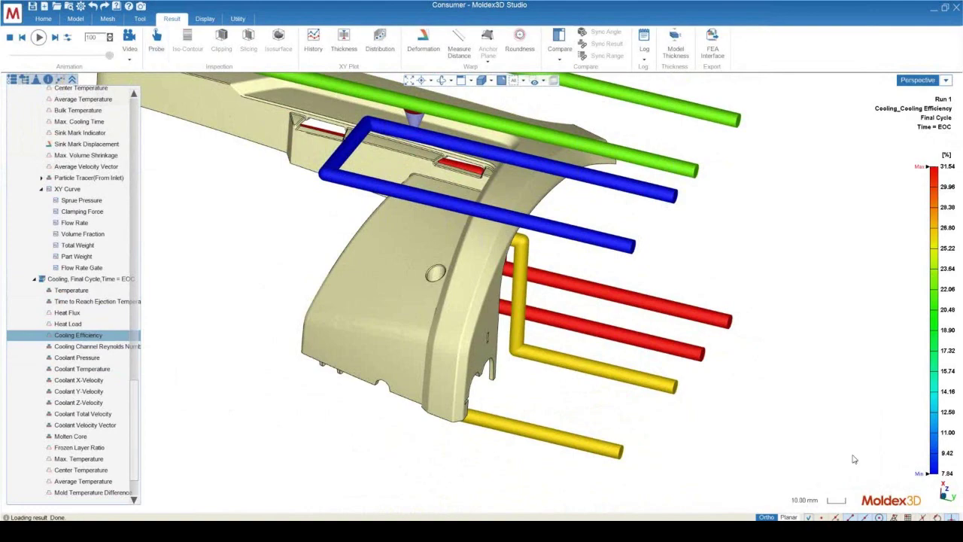
middle_drag(732, 326, 581, 213)
scroll(581, 212, down, 3)
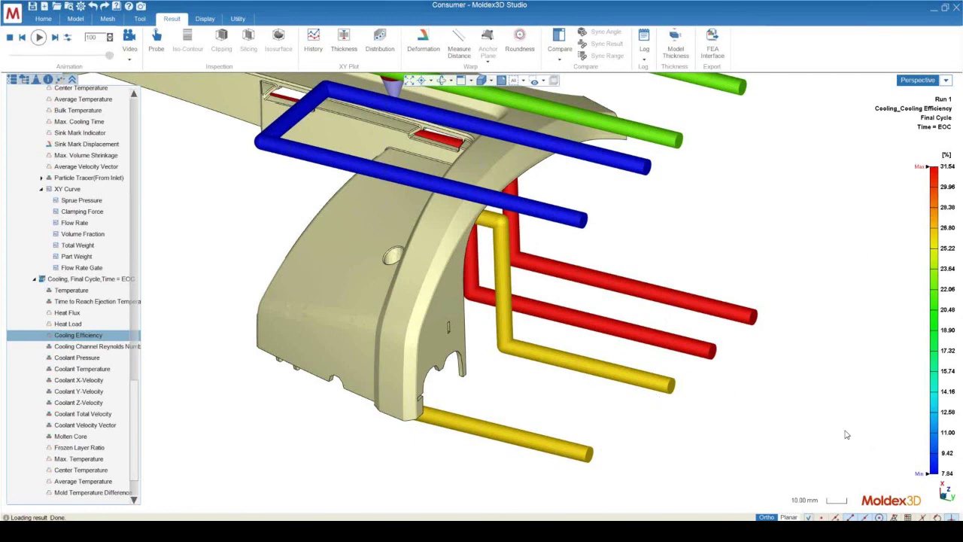
scroll(847, 434, down, 1)
mouse_move(930, 295)
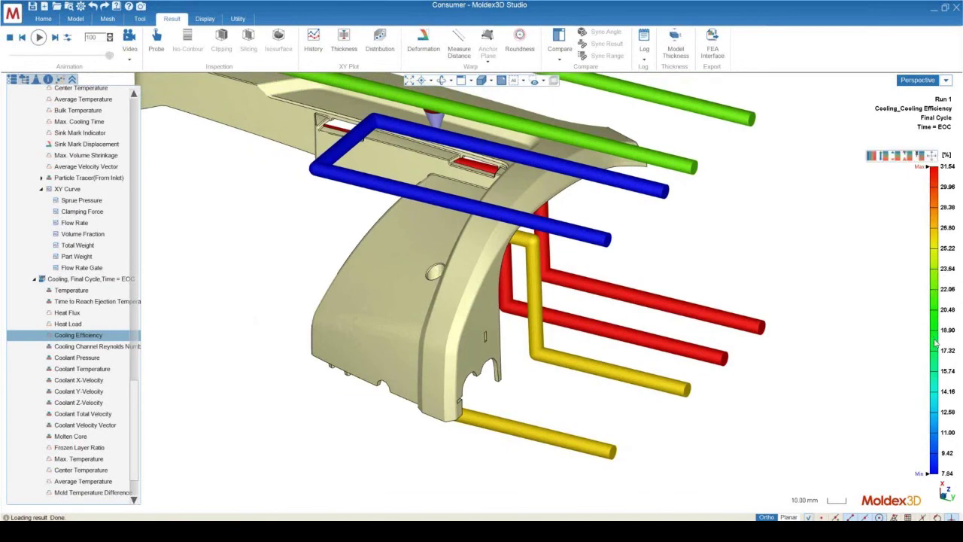
Examine the cooling efficiency of the lower channels on the part's inner side against the loops running above the part.
mouse_move(702, 383)
middle_down()
mouse_move(728, 319)
mouse_move(785, 280)
mouse_move(662, 200)
middle_up()
middle_drag(540, 250, 479, 256)
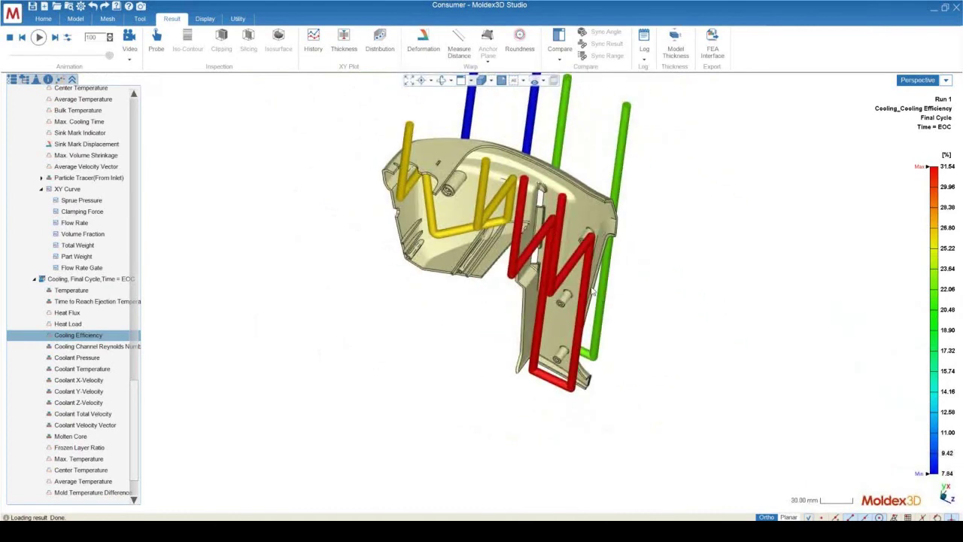
middle_drag(469, 232, 406, 243)
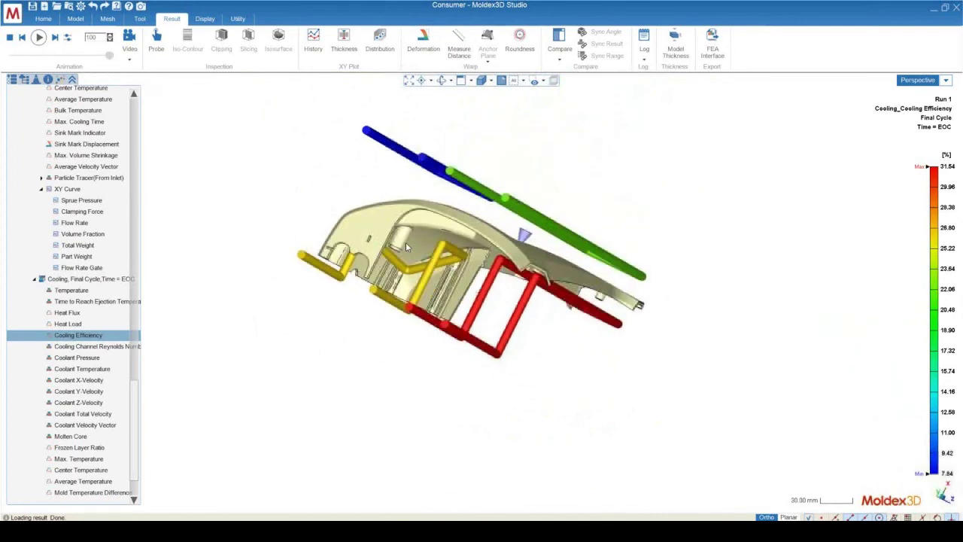
middle_drag(429, 317, 426, 225)
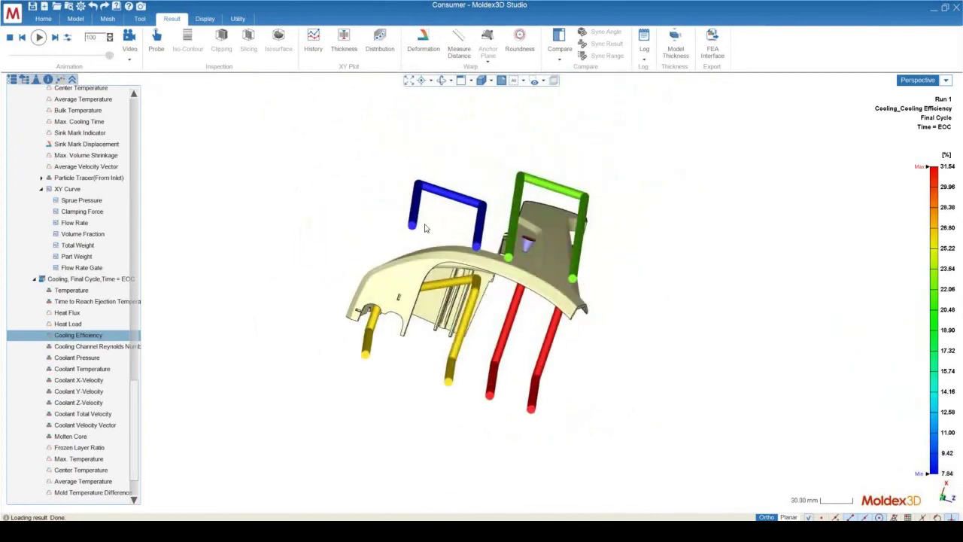
middle_drag(474, 248, 299, 276)
scroll(550, 240, up, 4)
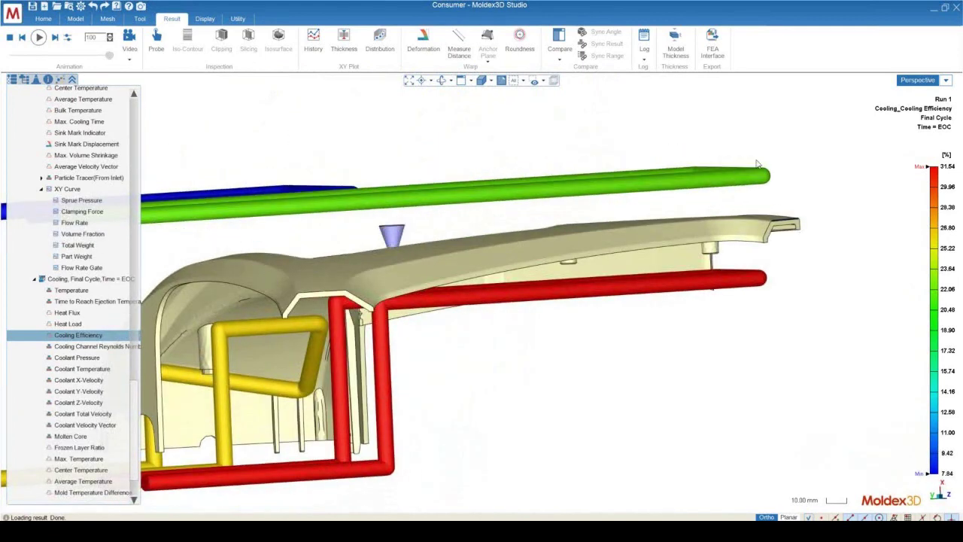
scroll(651, 212, down, 5)
mouse_move(468, 255)
middle_down()
mouse_move(450, 231)
mouse_move(420, 245)
mouse_move(710, 238)
mouse_move(710, 294)
mouse_move(620, 227)
middle_up()
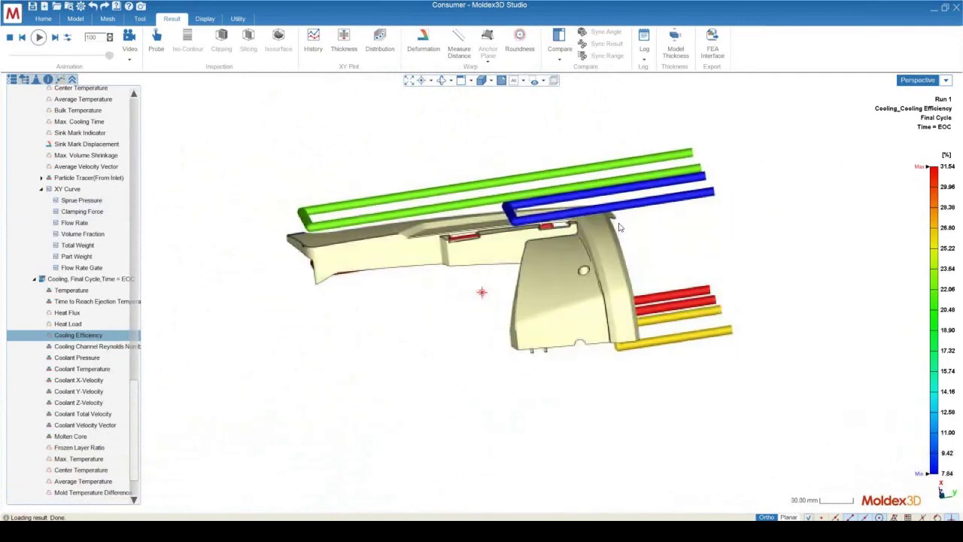
Compare the position of the short upper loop outside the curved wall with that of the channel running inside it.
scroll(619, 224, up, 2)
middle_drag(528, 261, 677, 264)
scroll(677, 264, up, 2)
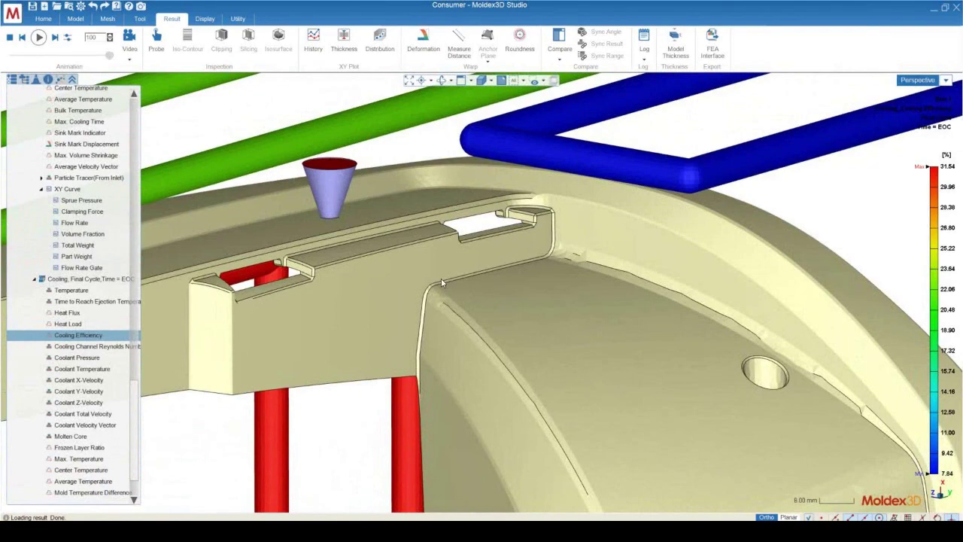
scroll(442, 283, down, 3)
mouse_move(538, 306)
middle_down()
mouse_move(462, 268)
mouse_move(543, 216)
middle_up()
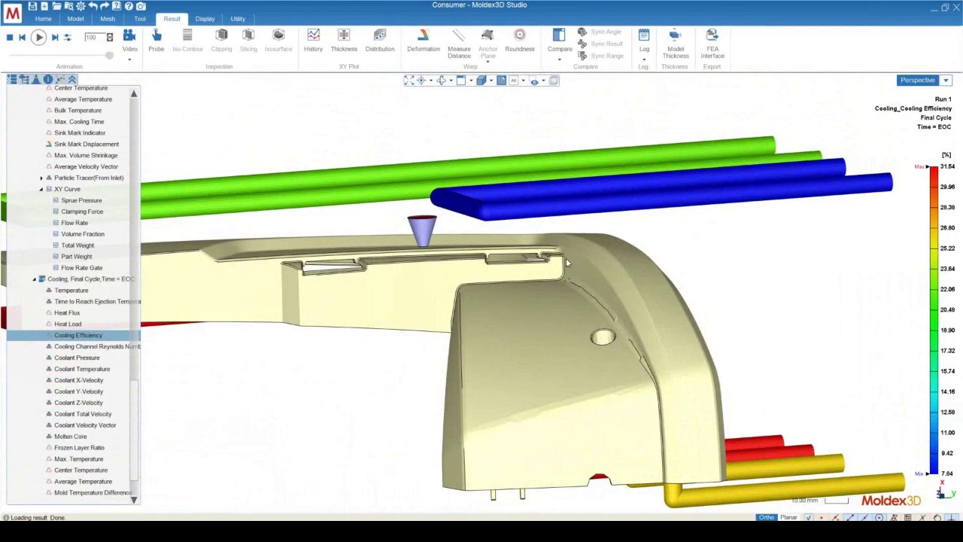
scroll(525, 274, down, 4)
middle_drag(667, 338, 525, 210)
scroll(577, 229, up, 5)
scroll(523, 197, up, 5)
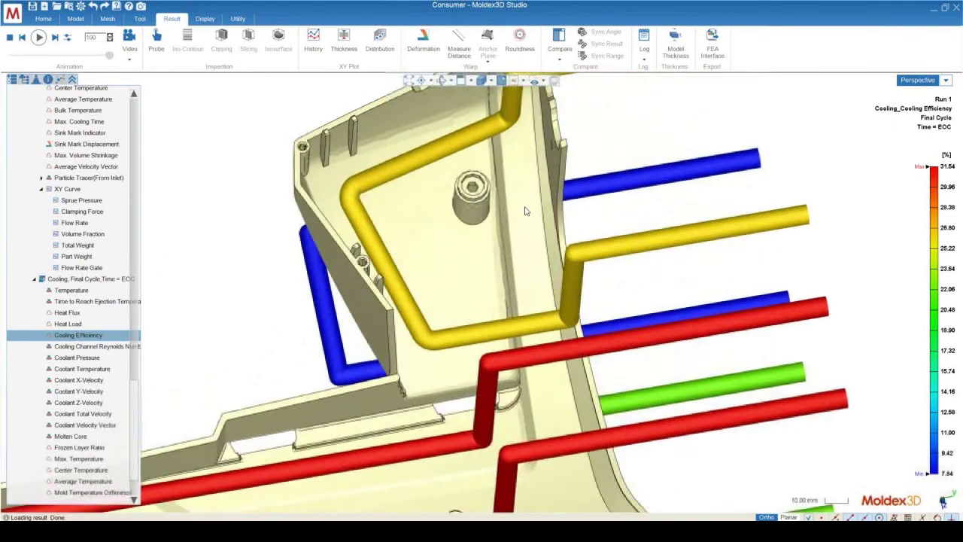
middle_drag(520, 182, 508, 315)
scroll(490, 309, down, 3)
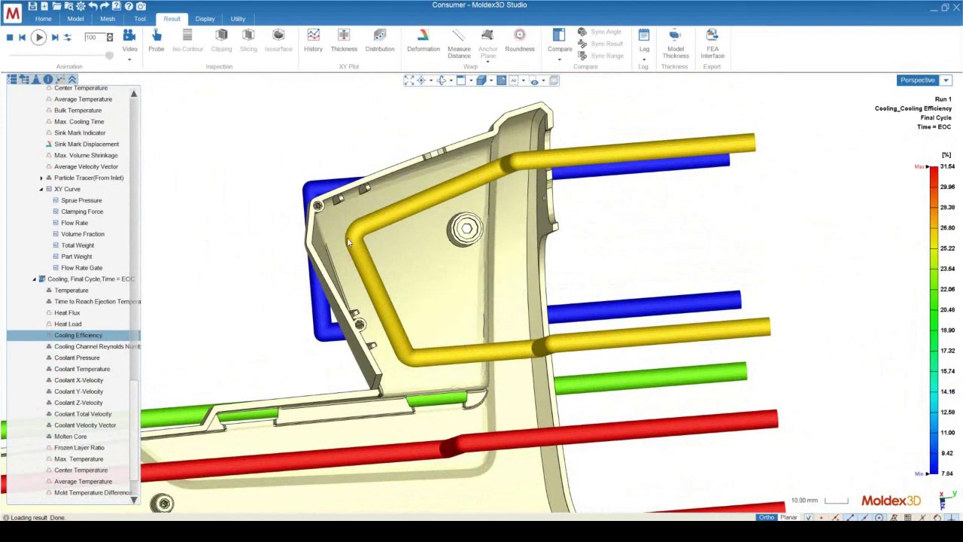
Compare the cooling efficiency of all four channels in a side view of the complete layout.
scroll(510, 207, down, 5)
middle_drag(510, 211, 496, 353)
scroll(572, 146, up, 4)
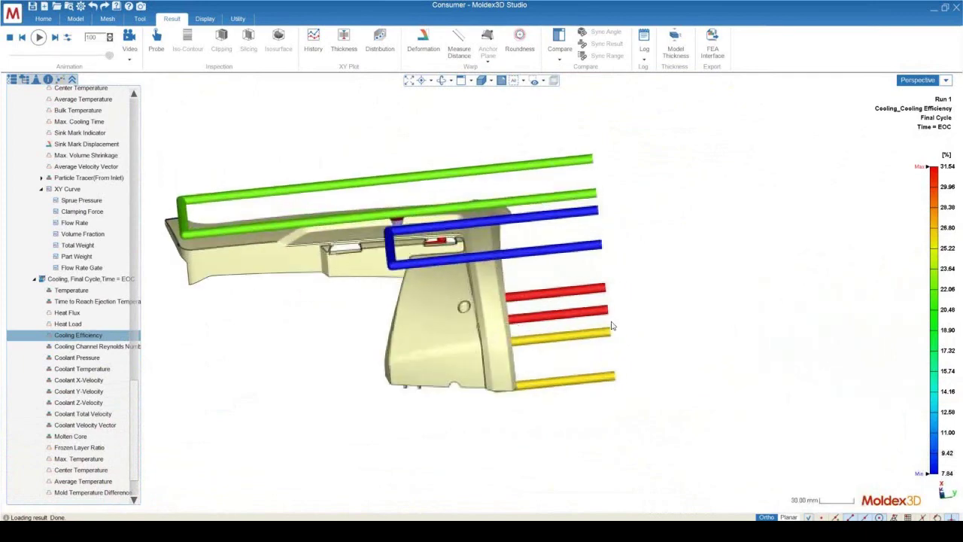
scroll(673, 344, down, 2)
middle_drag(673, 344, 737, 394)
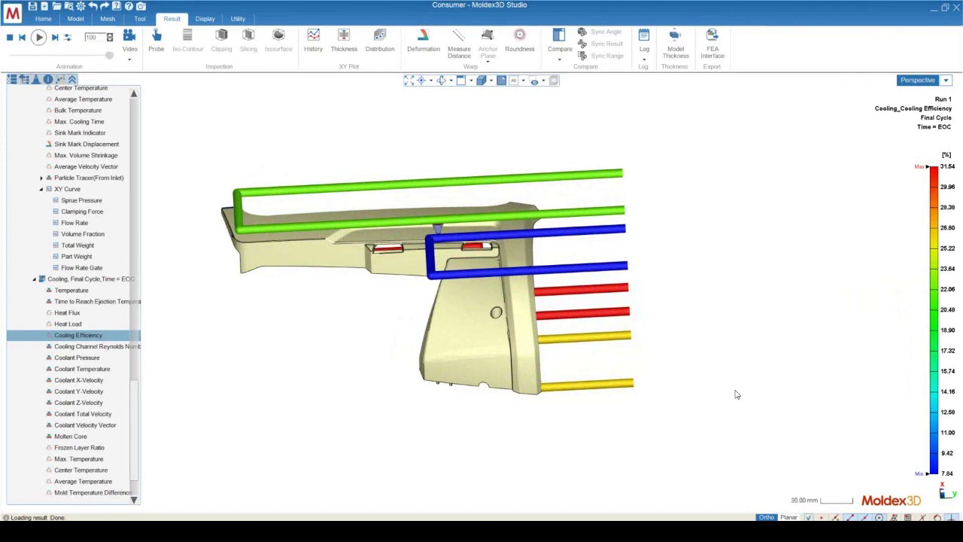
middle_drag(558, 259, 583, 252)
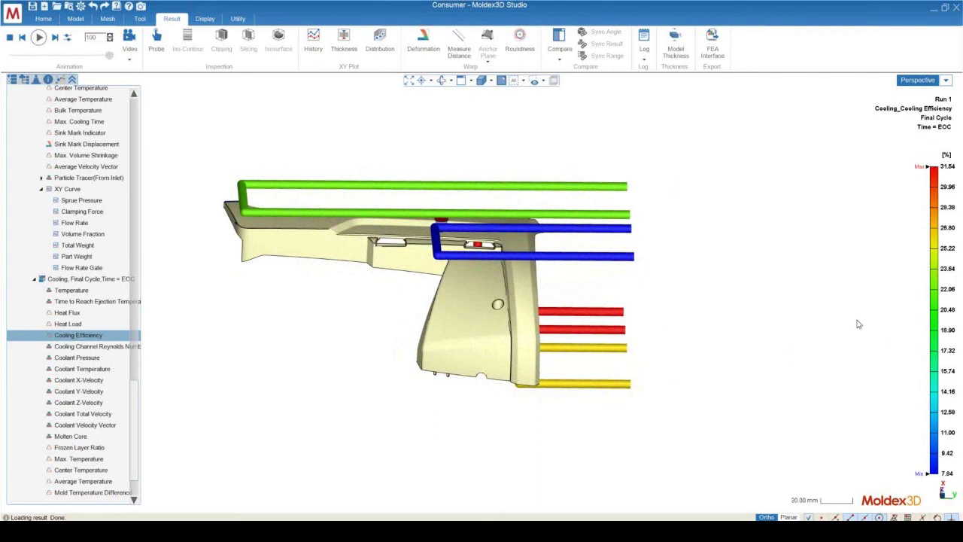
middle_drag(645, 249, 567, 333)
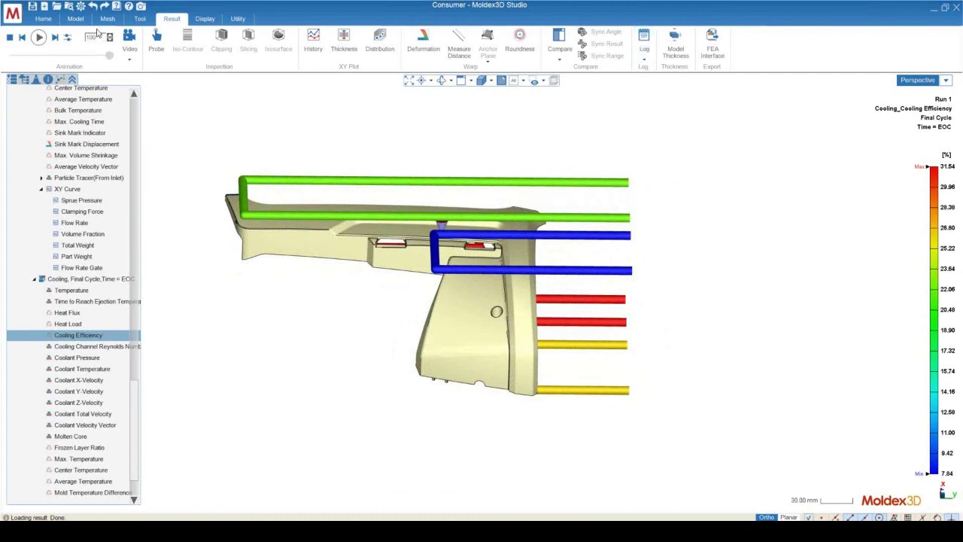
Open the Cooling analysis log and find the Total Heat Transfer table with each channel's cooling efficiency.
click(644, 51)
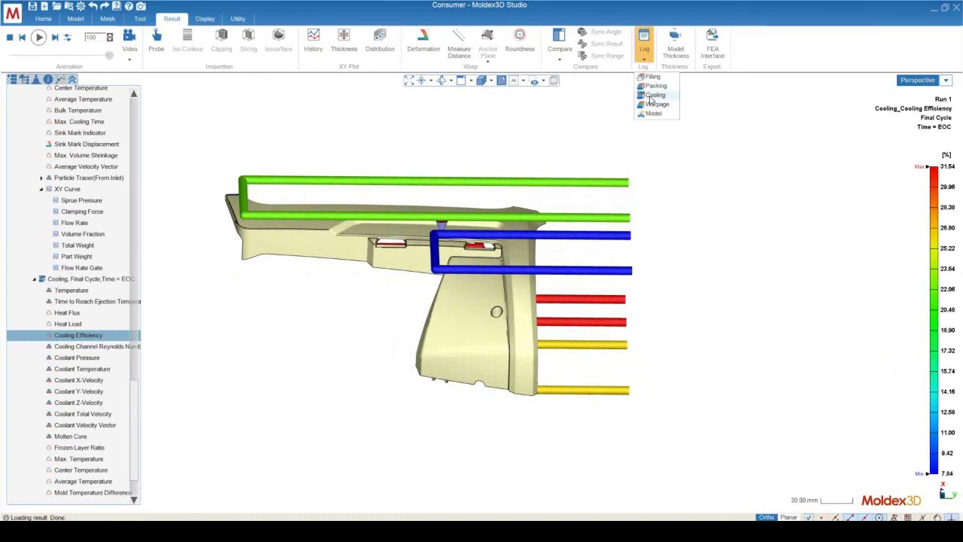
click(652, 103)
scroll(710, 183, up, 10)
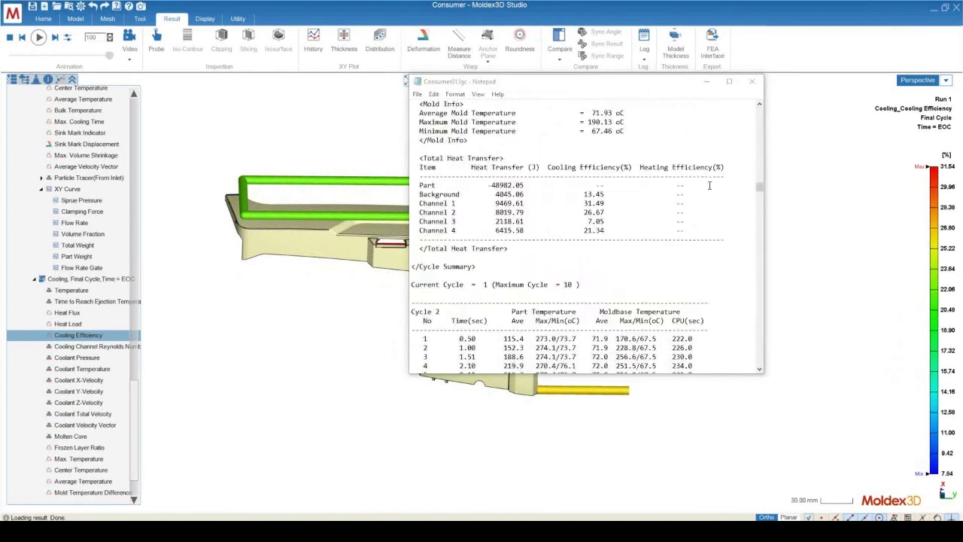
Go through the log's part and moldbase temperature tables from cycle 2 to cycle 4.
scroll(710, 182, down, 5)
scroll(710, 183, down, 2)
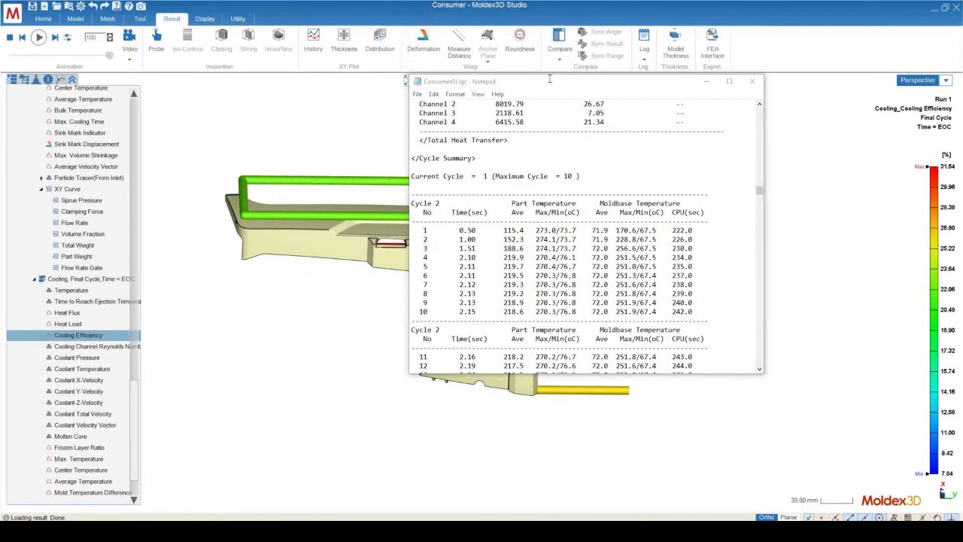
scroll(699, 178, up, 7)
scroll(677, 173, down, 16)
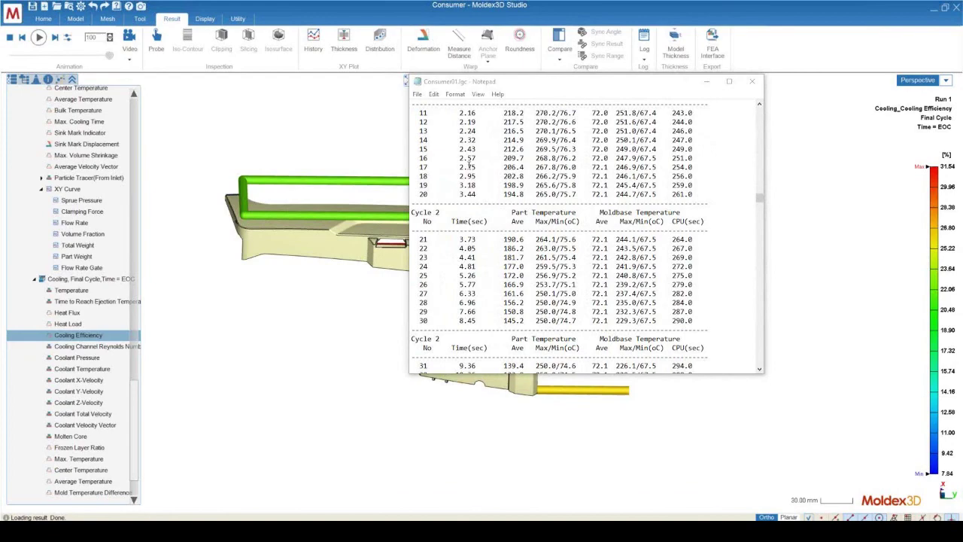
drag(760, 198, 758, 249)
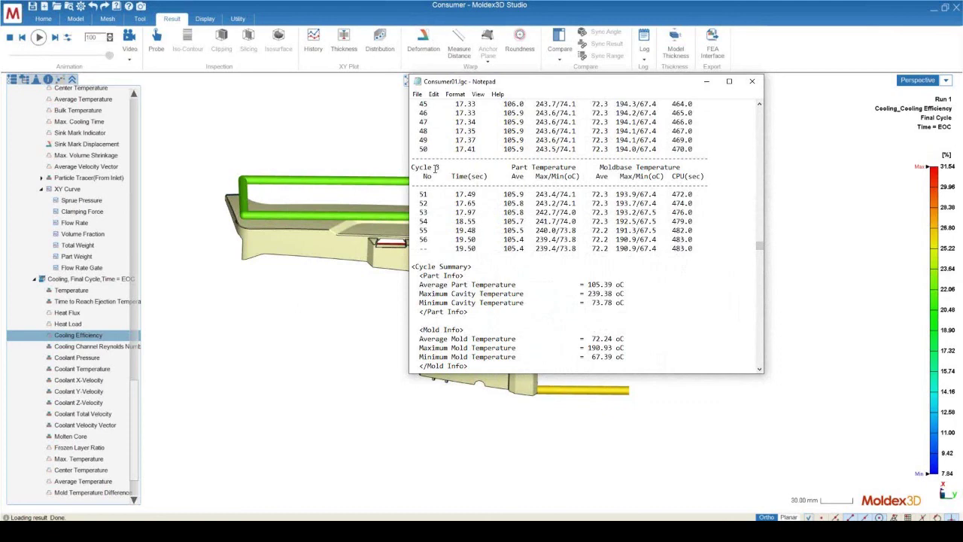
drag(413, 167, 436, 168)
scroll(479, 173, down, 20)
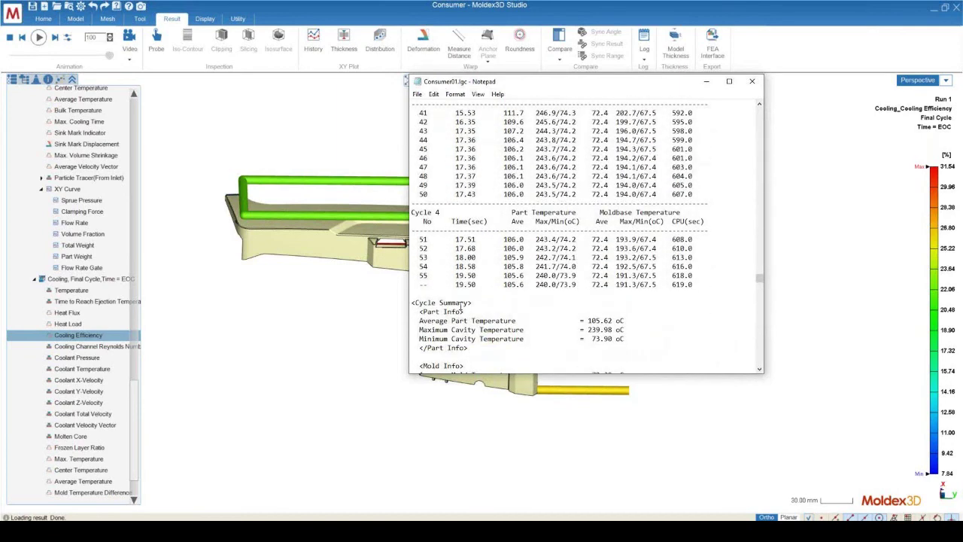
Check the end time of cycle 4 and find the Final Calculation table that follows it.
drag(455, 284, 477, 284)
click(477, 284)
scroll(490, 156, down, 18)
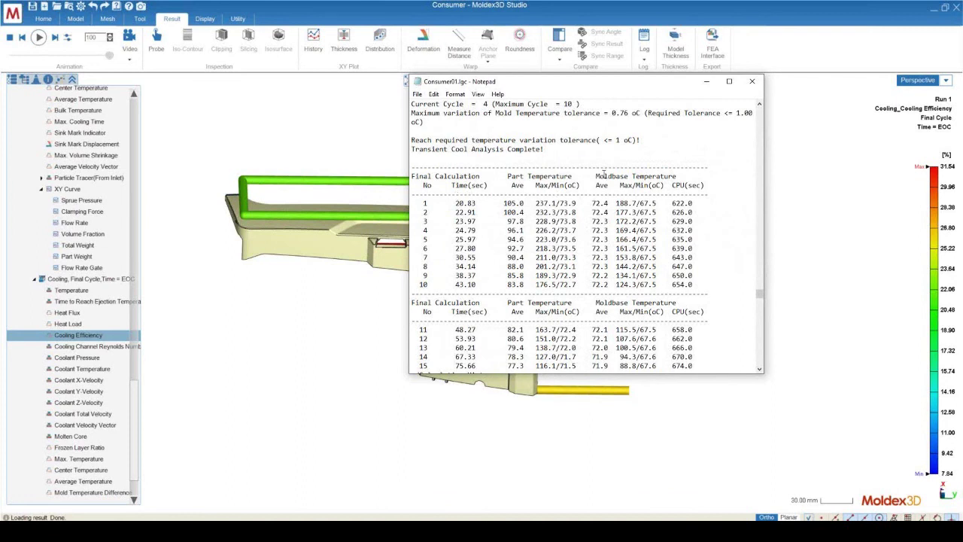
drag(412, 178, 480, 178)
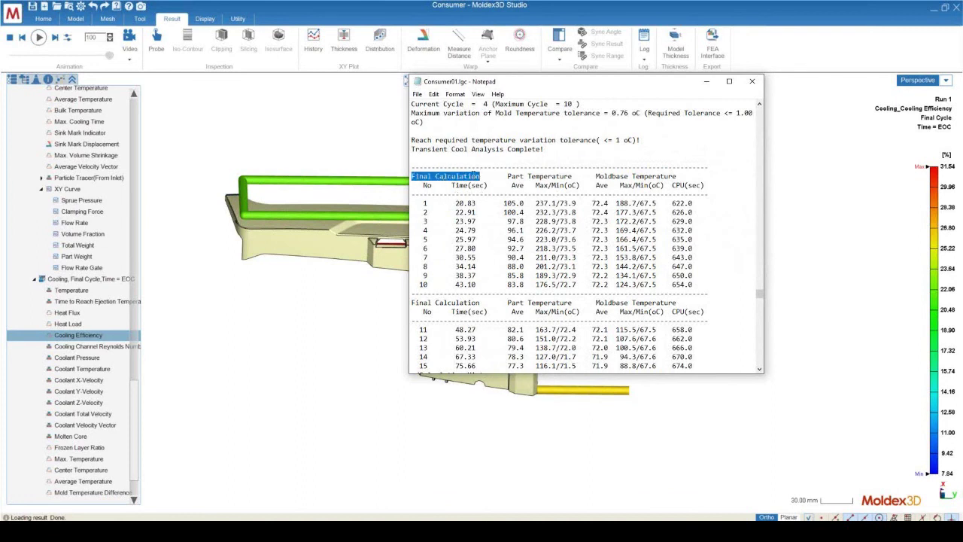
click(465, 175)
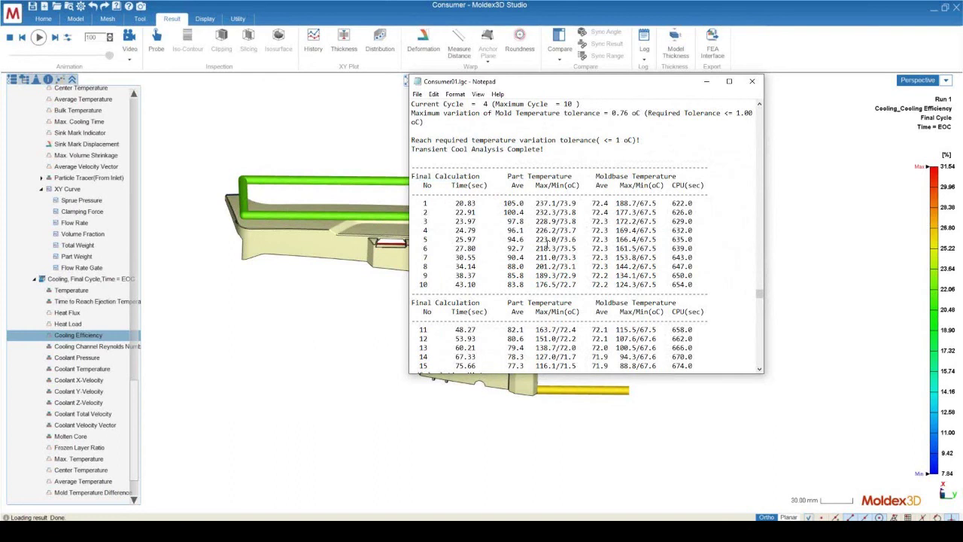
Return to cycle 4's Total Heat Transfer table and compare the cooling efficiency values of the background and the four channels.
scroll(547, 244, up, 4)
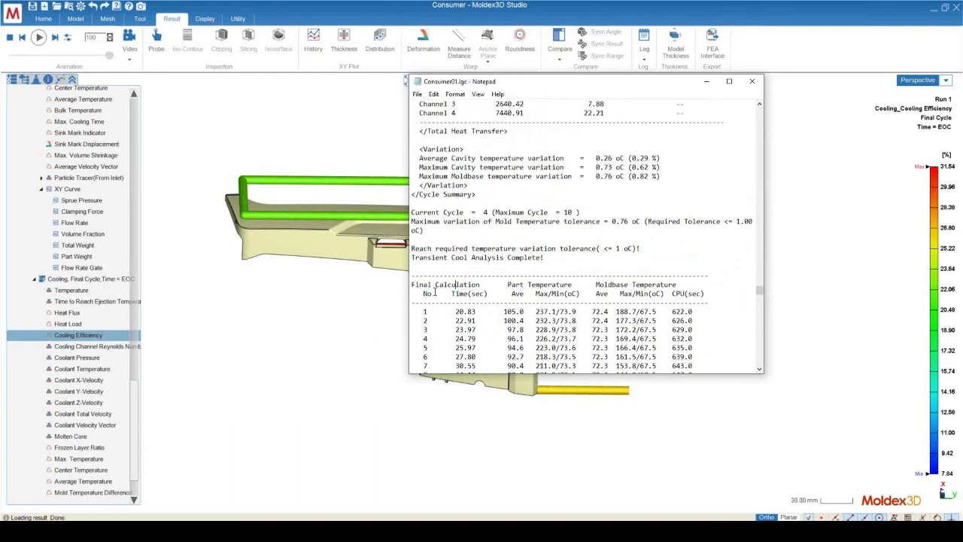
scroll(492, 287, up, 4)
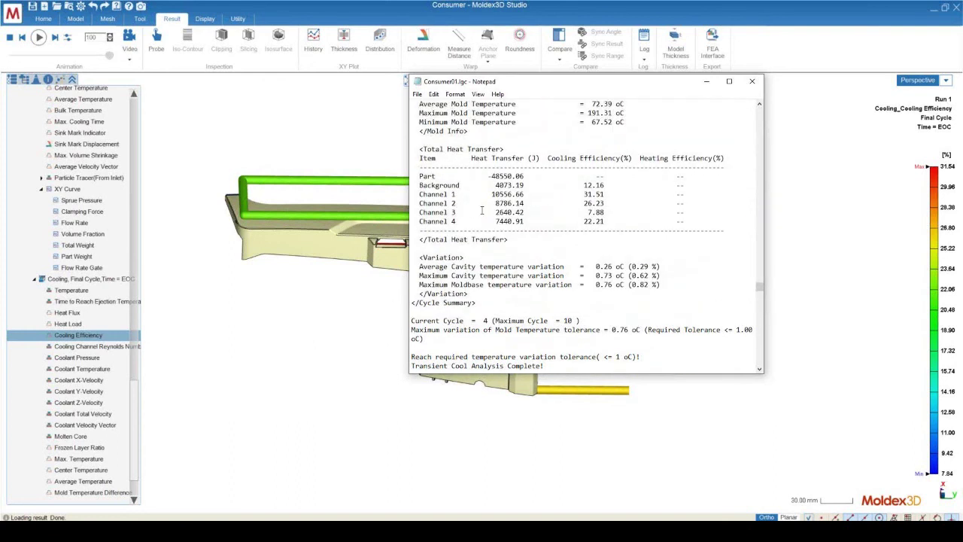
drag(420, 149, 582, 242)
click(518, 239)
mouse_move(583, 194)
mouse_down()
mouse_move(604, 194)
mouse_move(578, 184)
mouse_up()
drag(420, 194, 456, 203)
click(498, 185)
drag(585, 186, 607, 221)
Examine the Background row of the Total Heat Transfer table, especially its cooling efficiency.
drag(416, 185, 616, 185)
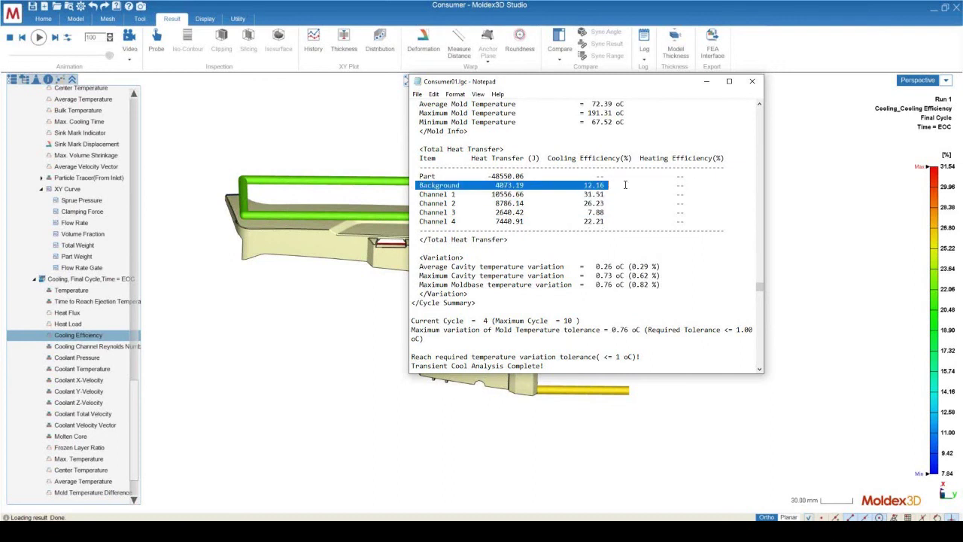
click(610, 185)
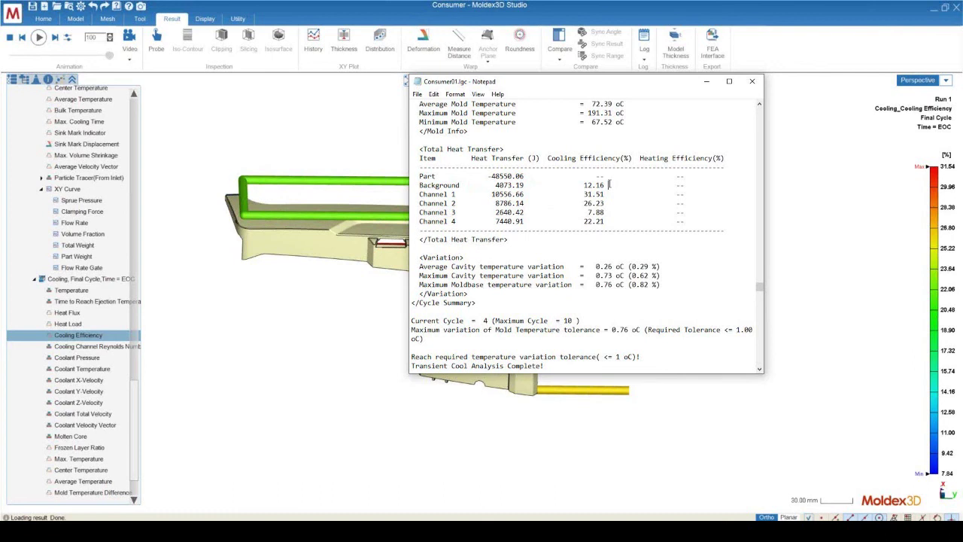
drag(611, 184, 579, 184)
click(615, 185)
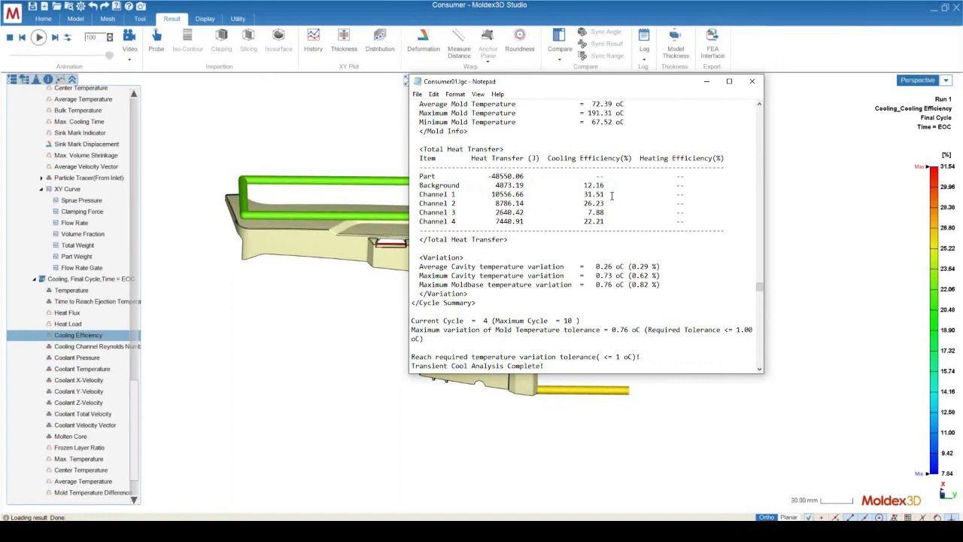